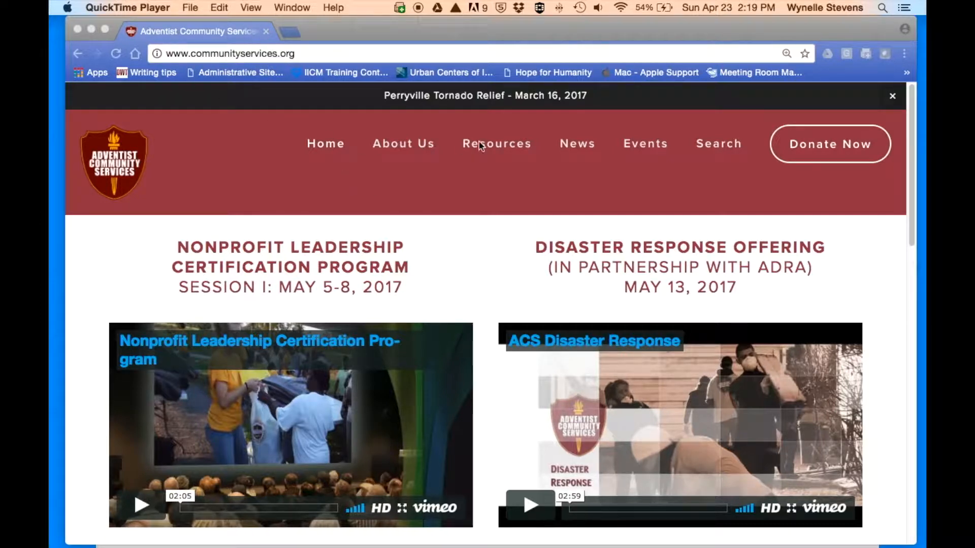
- Open the E-Reporting page under Resources to reach the live database and sandbox links
{"action": "left_click", "coordinate": [498, 145]}
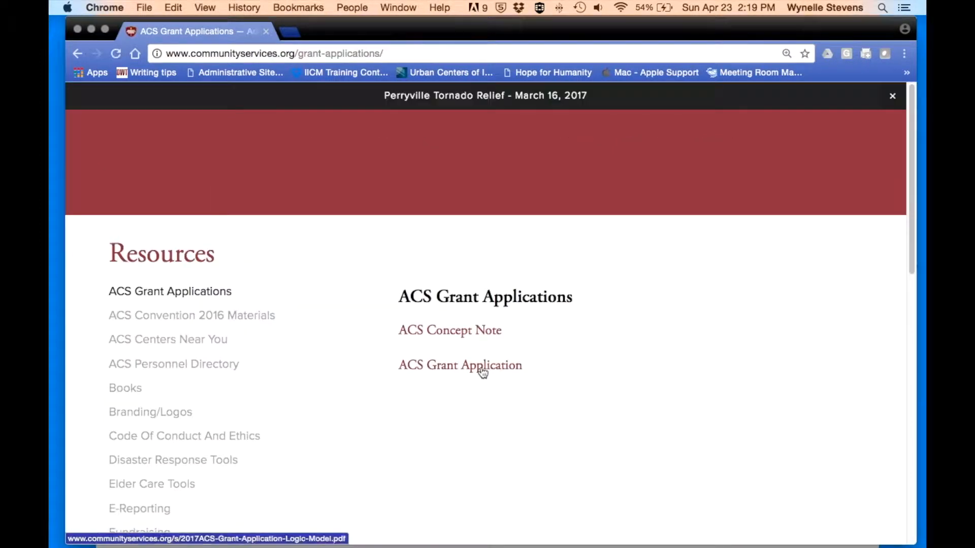
{"action": "mouse_move", "coordinate": [497, 146]}
{"action": "left_click", "coordinate": [481, 396]}
{"action": "scroll", "coordinate": [482, 400], "scroll_direction": "down", "scroll_amount": 5}
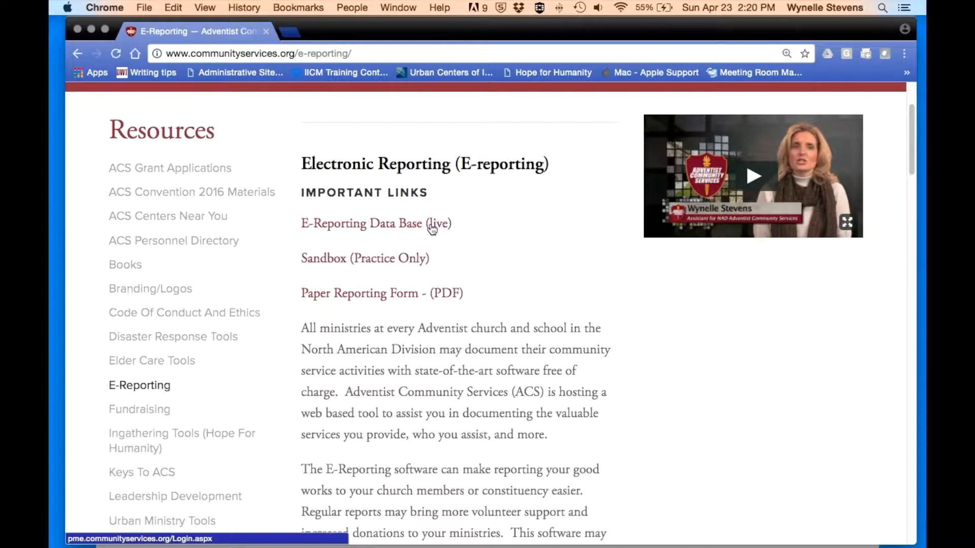
- Scroll down through the E-Reporting user registration form fields
{"action": "scroll", "coordinate": [401, 293], "scroll_direction": "down", "scroll_amount": 2}
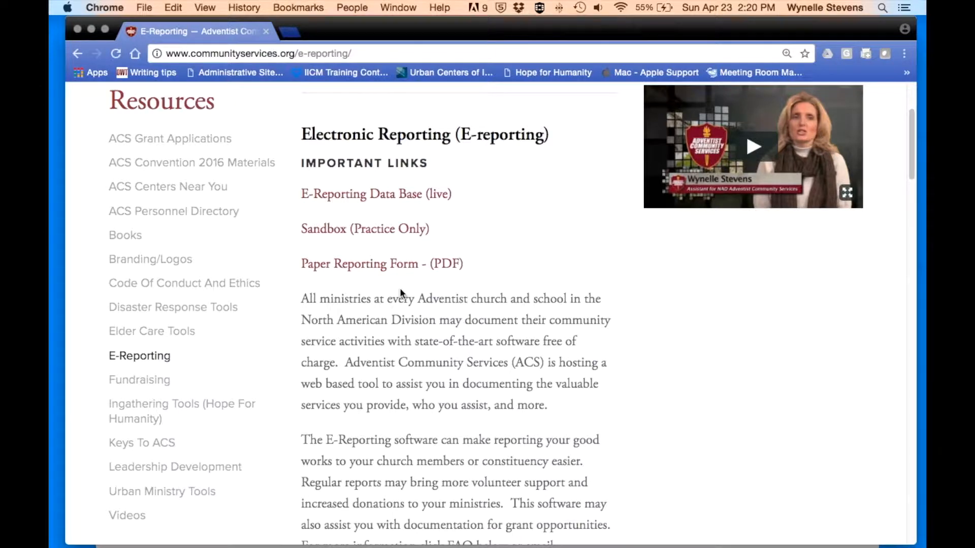
{"action": "scroll", "coordinate": [400, 288], "scroll_direction": "down", "scroll_amount": 10}
{"action": "scroll", "coordinate": [400, 289], "scroll_direction": "down", "scroll_amount": 4}
{"action": "scroll", "coordinate": [402, 293], "scroll_direction": "down", "scroll_amount": 3}
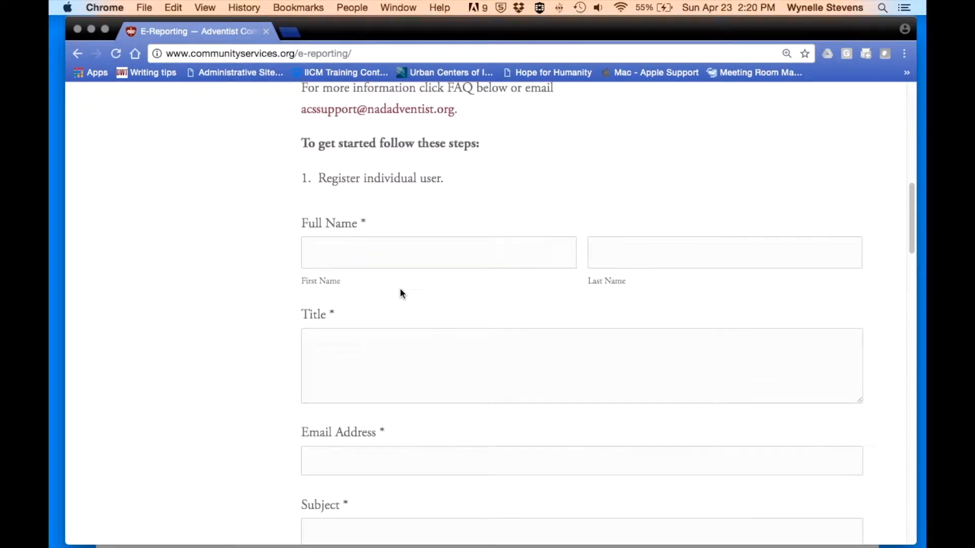
{"action": "scroll", "coordinate": [401, 293], "scroll_direction": "down", "scroll_amount": 3}
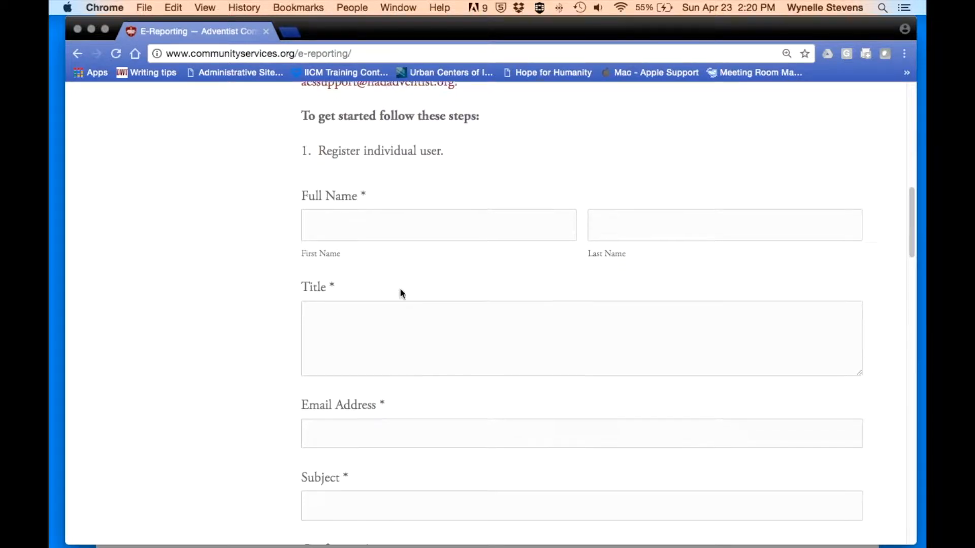
{"action": "scroll", "coordinate": [402, 293], "scroll_direction": "down", "scroll_amount": 19}
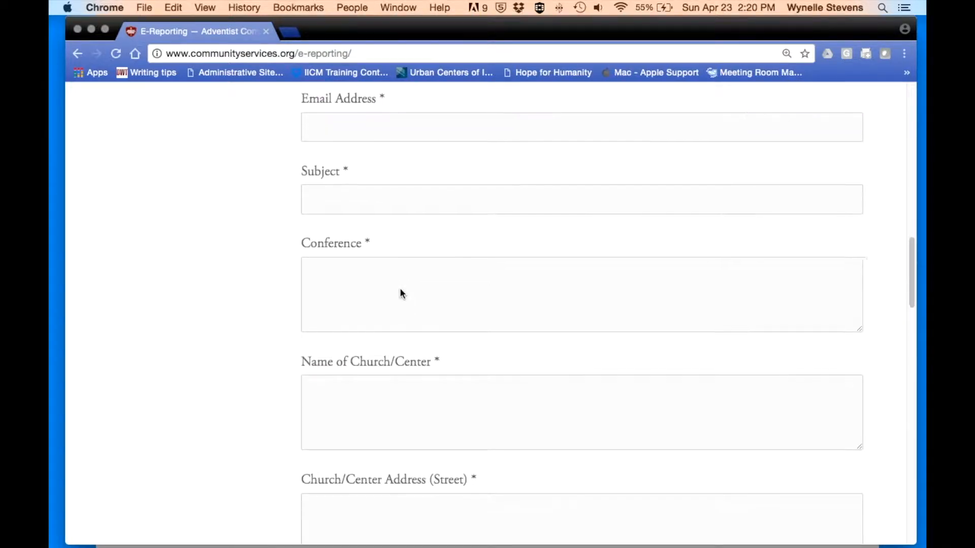
{"action": "scroll", "coordinate": [401, 293], "scroll_direction": "down", "scroll_amount": 20}
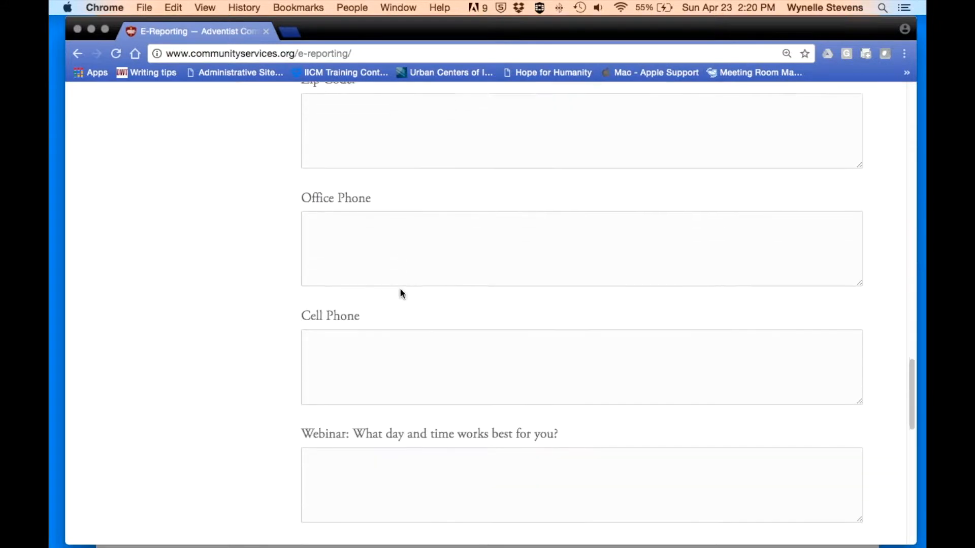
{"action": "scroll", "coordinate": [401, 294], "scroll_direction": "down", "scroll_amount": 2}
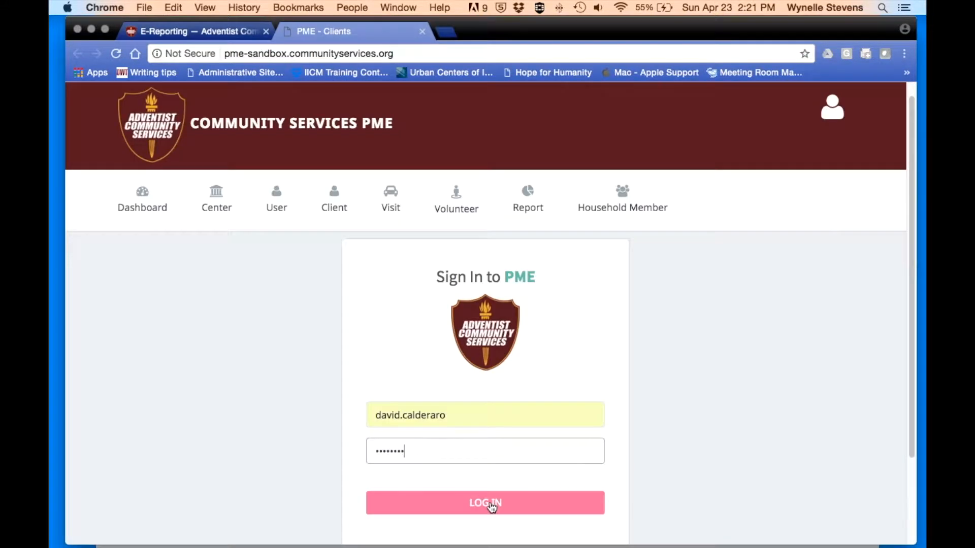
- Log in to the PME sandbox and scroll the dashboard to Last 20 Clients and back
{"action": "left_click", "coordinate": [491, 505]}
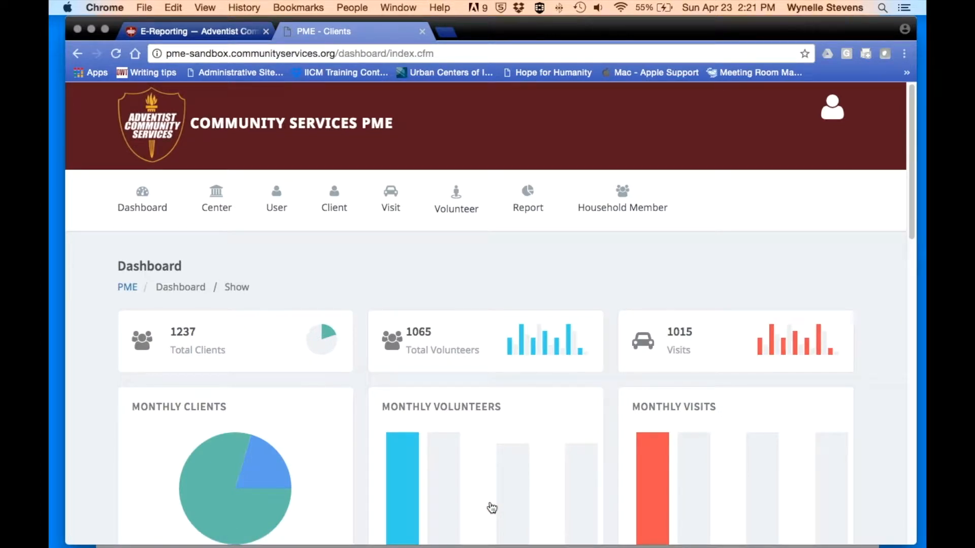
{"action": "scroll", "coordinate": [491, 508], "scroll_direction": "down", "scroll_amount": 3}
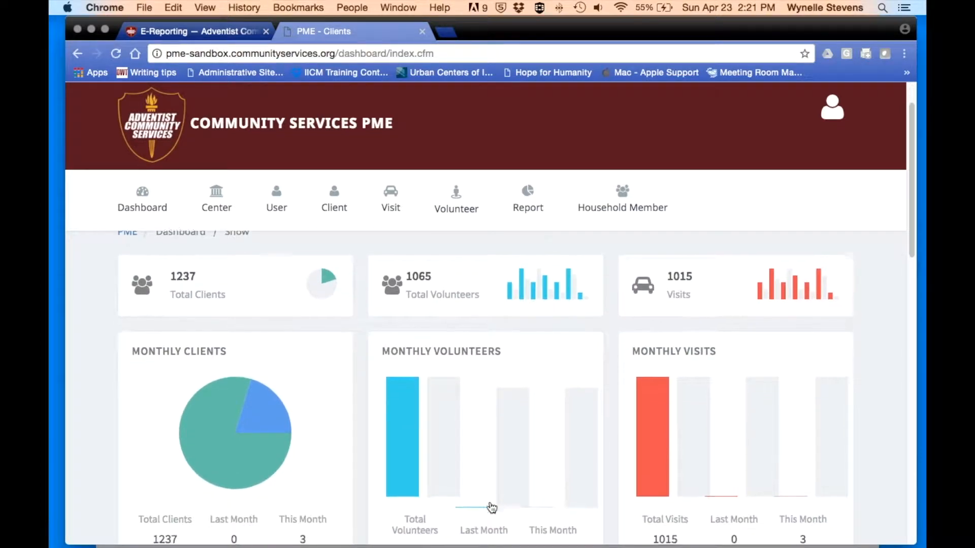
{"action": "scroll", "coordinate": [492, 507], "scroll_direction": "down", "scroll_amount": 8}
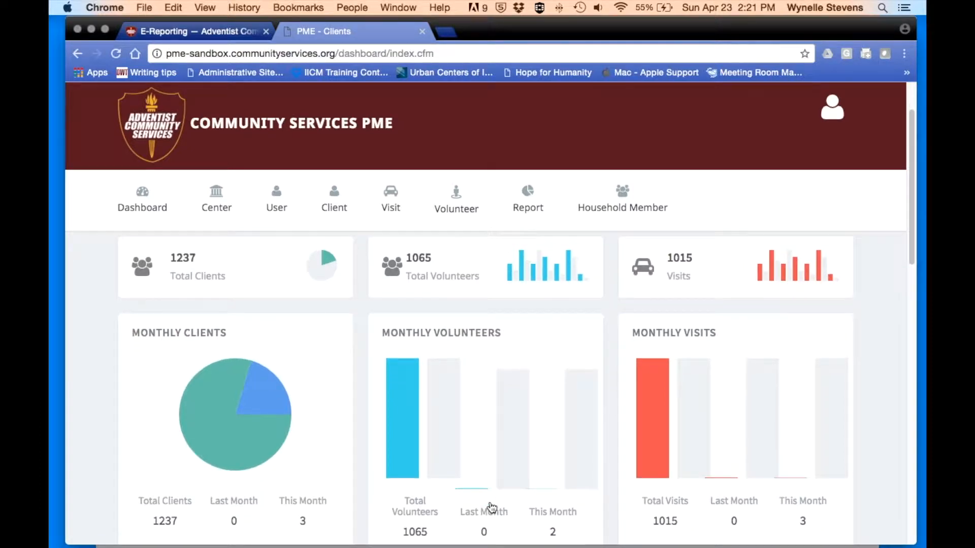
{"action": "scroll", "coordinate": [491, 508], "scroll_direction": "down", "scroll_amount": 10}
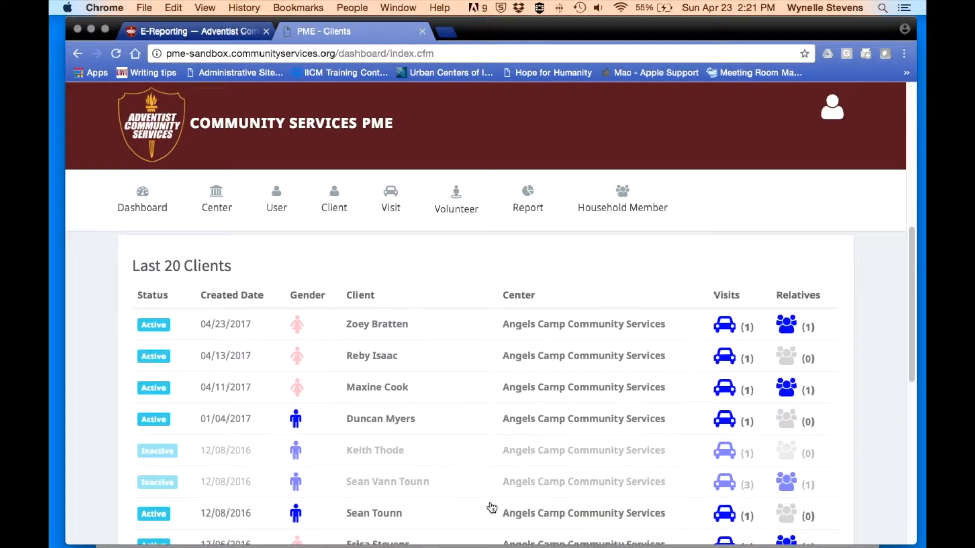
{"action": "scroll", "coordinate": [491, 507], "scroll_direction": "down", "scroll_amount": 2}
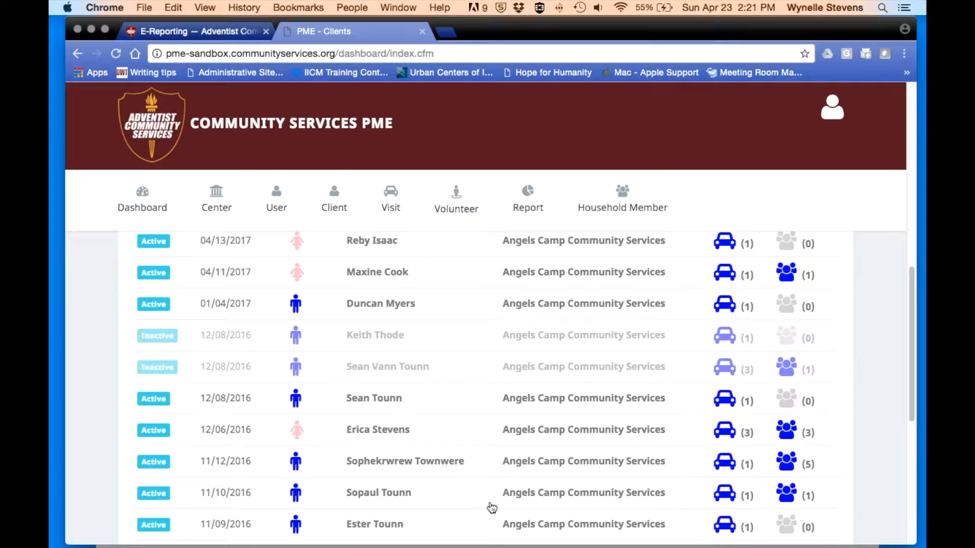
{"action": "scroll", "coordinate": [492, 508], "scroll_direction": "up", "scroll_amount": 15}
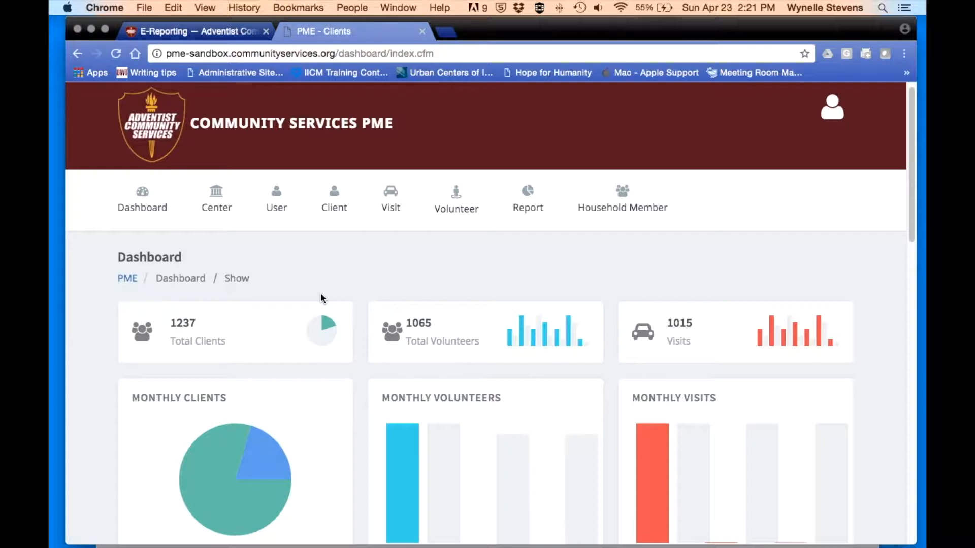
{"action": "mouse_move", "coordinate": [337, 212]}
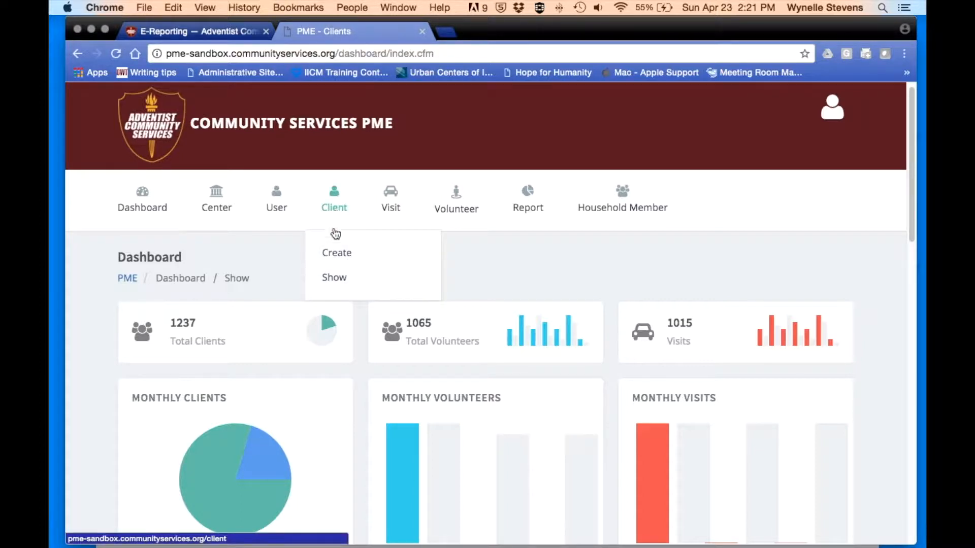
- Open the Clients list via Client > Show and scroll through its rows
{"action": "left_click", "coordinate": [333, 278]}
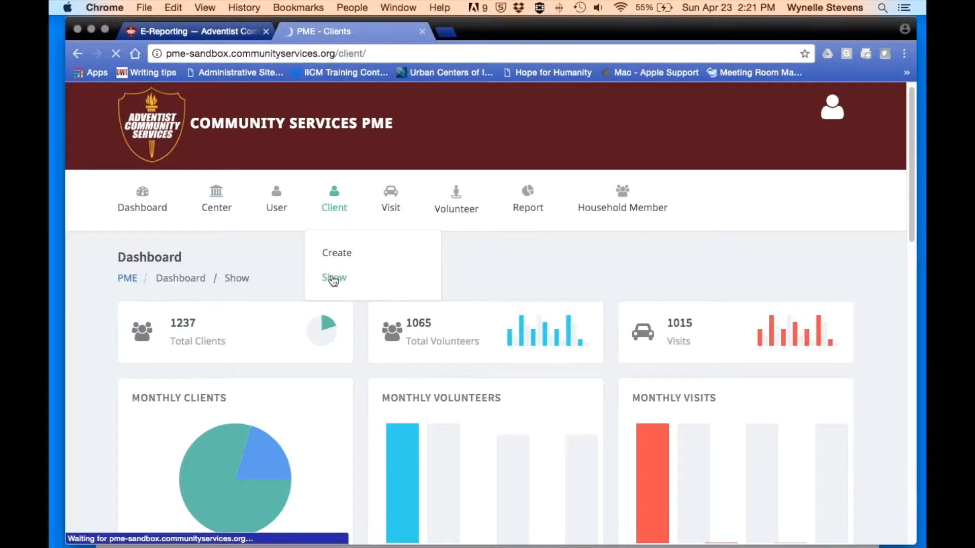
{"action": "scroll", "coordinate": [333, 281], "scroll_direction": "down", "scroll_amount": 2}
{"action": "scroll", "coordinate": [333, 281], "scroll_direction": "down", "scroll_amount": 1}
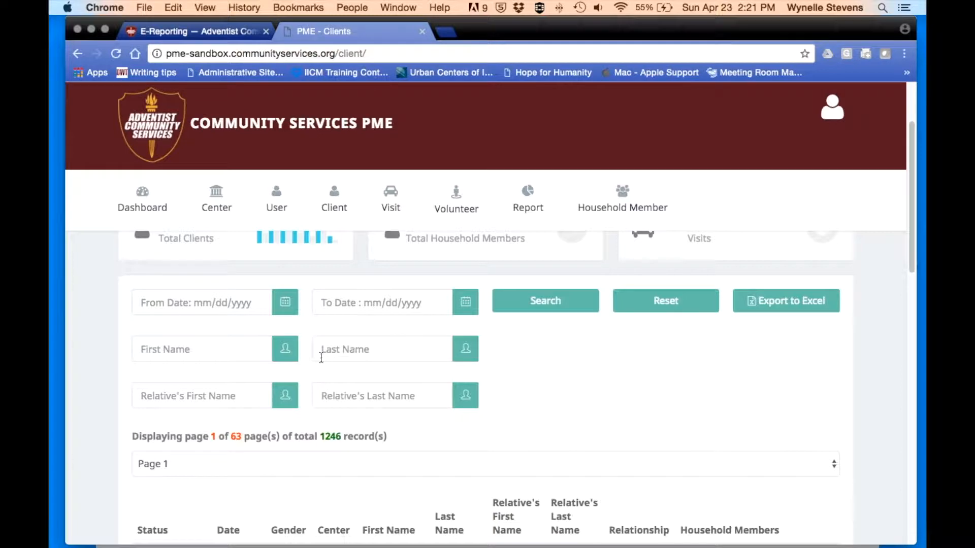
{"action": "scroll", "coordinate": [211, 395], "scroll_direction": "down", "scroll_amount": 1}
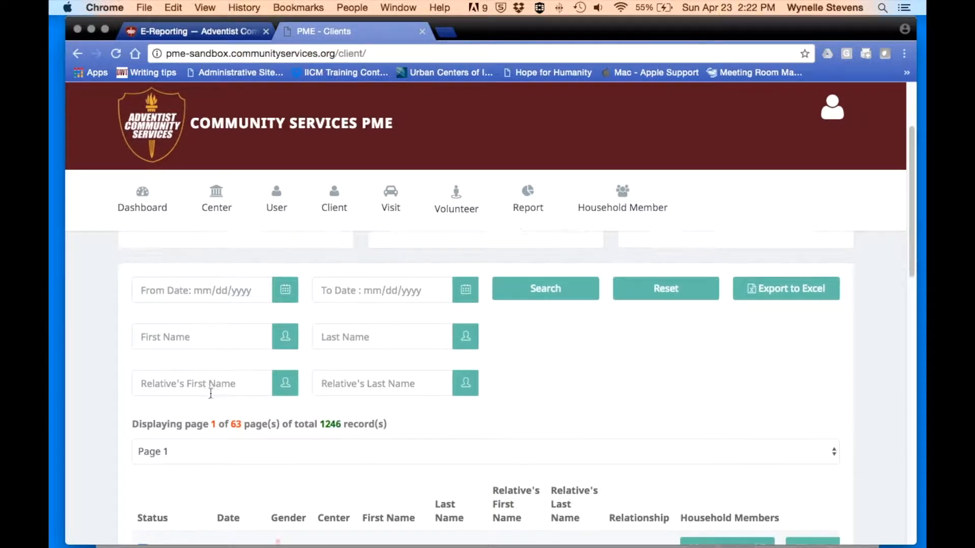
{"action": "scroll", "coordinate": [275, 320], "scroll_direction": "down", "scroll_amount": 5}
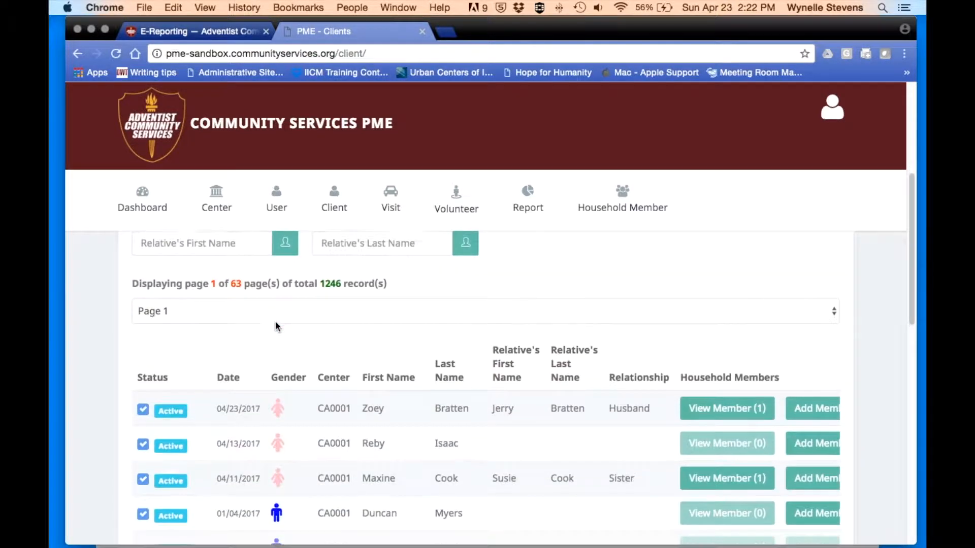
{"action": "scroll", "coordinate": [275, 321], "scroll_direction": "down", "scroll_amount": 3}
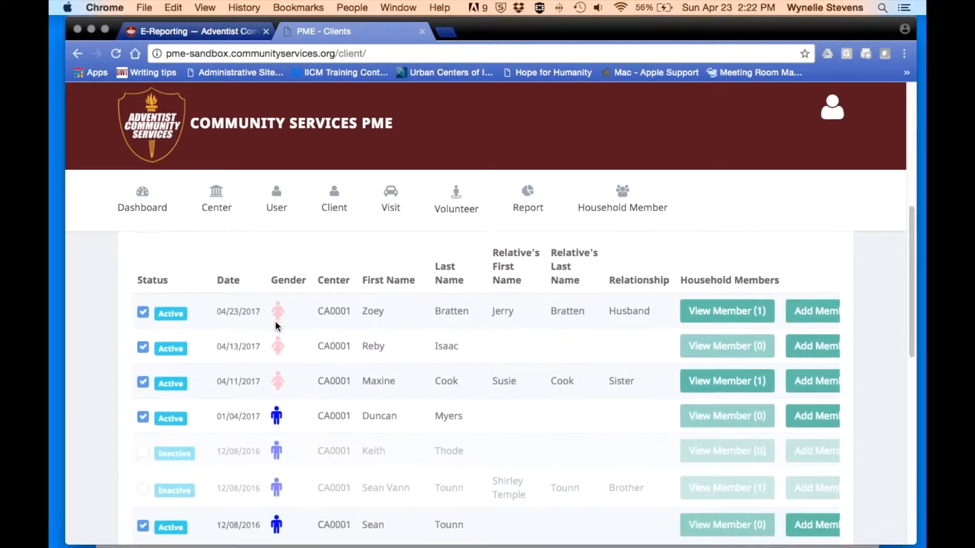
{"action": "scroll", "coordinate": [275, 323], "scroll_direction": "up", "scroll_amount": 3}
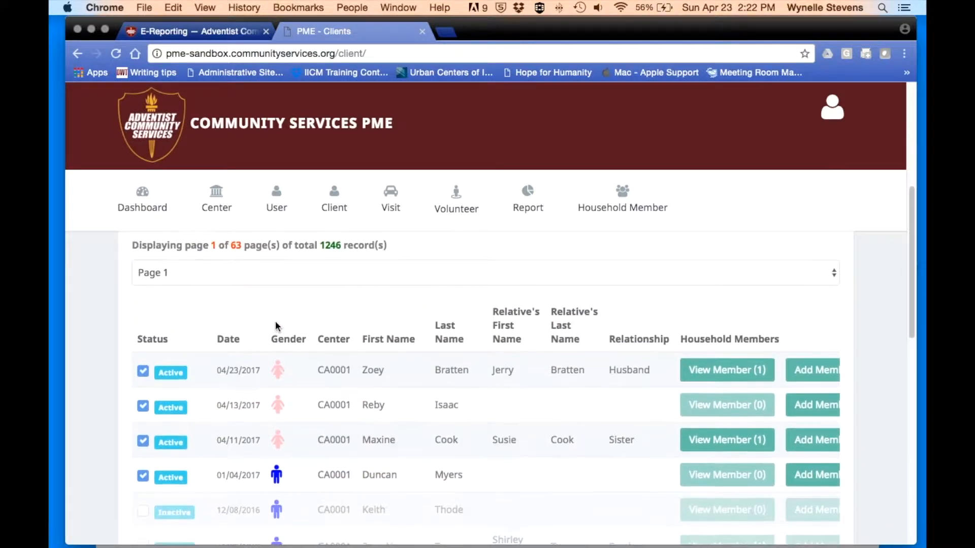
{"action": "scroll", "coordinate": [275, 323], "scroll_direction": "down", "scroll_amount": 12}
{"action": "scroll", "coordinate": [276, 325], "scroll_direction": "down", "scroll_amount": 7}
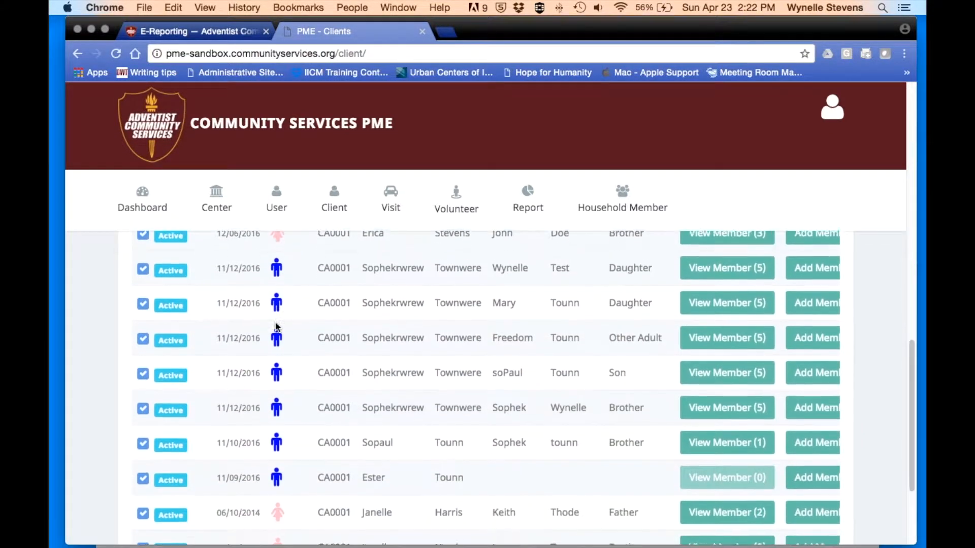
{"action": "scroll", "coordinate": [276, 326], "scroll_direction": "up", "scroll_amount": 18}
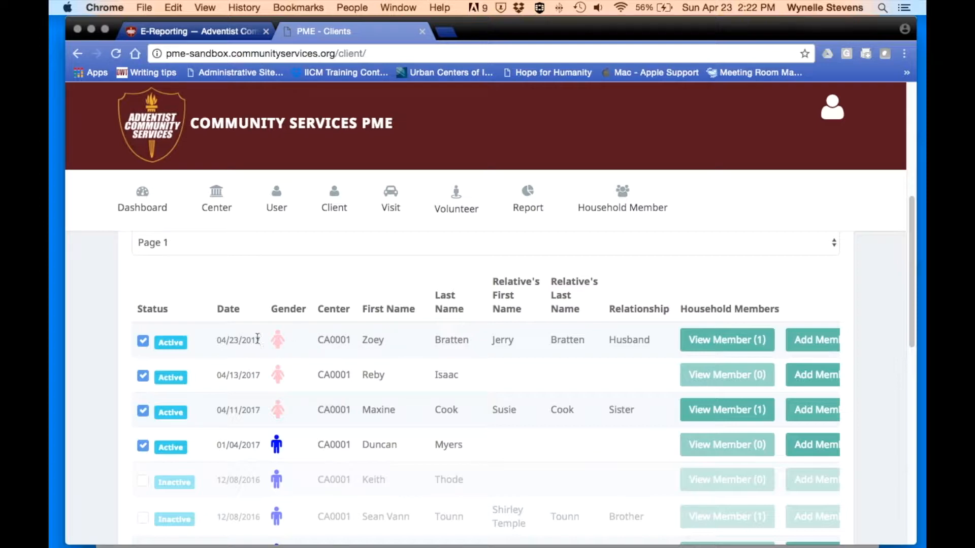
- Scroll the client table sideways to view the household member, Visits and Action columns
{"action": "scroll", "coordinate": [382, 339], "scroll_direction": "right", "scroll_amount": 4}
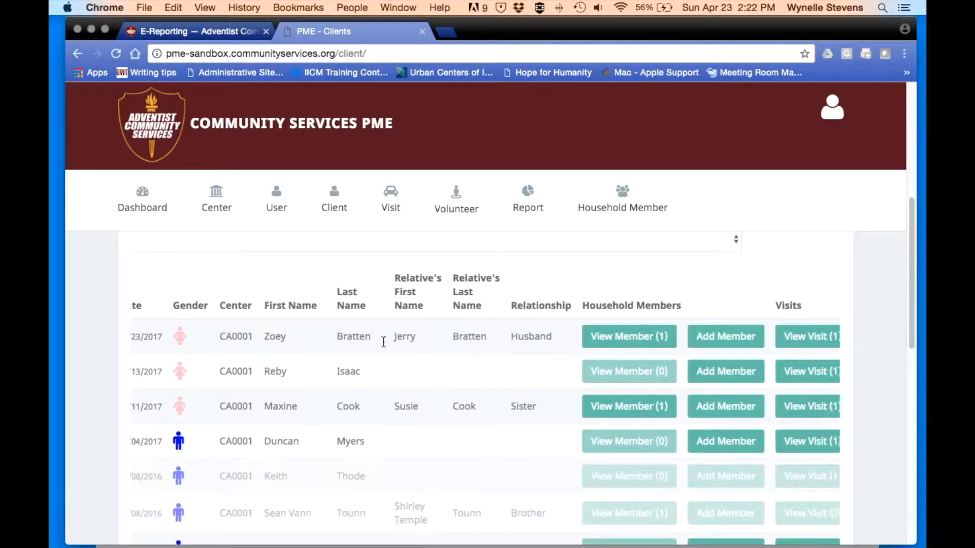
{"action": "scroll", "coordinate": [383, 341], "scroll_direction": "right", "scroll_amount": 4}
{"action": "scroll", "coordinate": [397, 345], "scroll_direction": "down", "scroll_amount": 1}
{"action": "scroll", "coordinate": [395, 341], "scroll_direction": "up", "scroll_amount": 2}
{"action": "scroll", "coordinate": [400, 339], "scroll_direction": "right", "scroll_amount": 1}
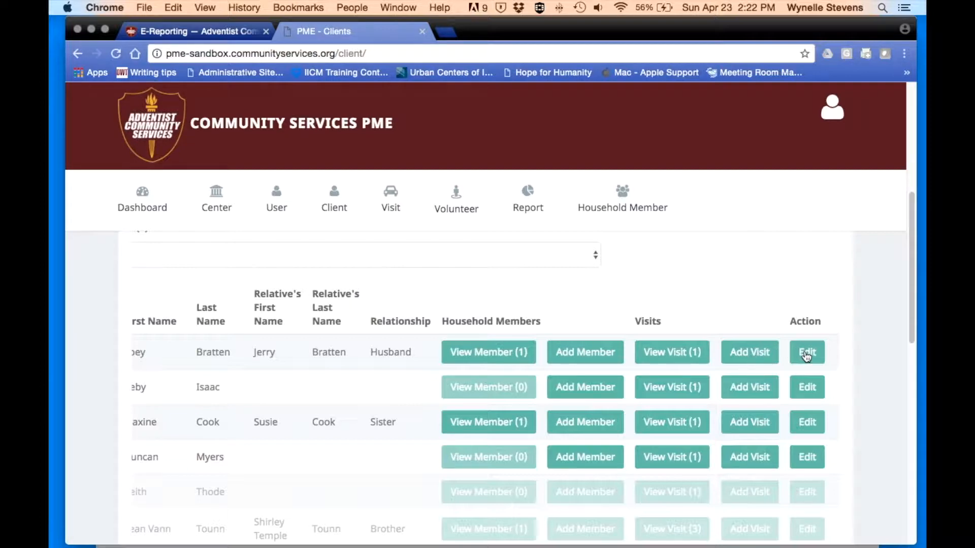
{"action": "scroll", "coordinate": [806, 357], "scroll_direction": "left", "scroll_amount": 10}
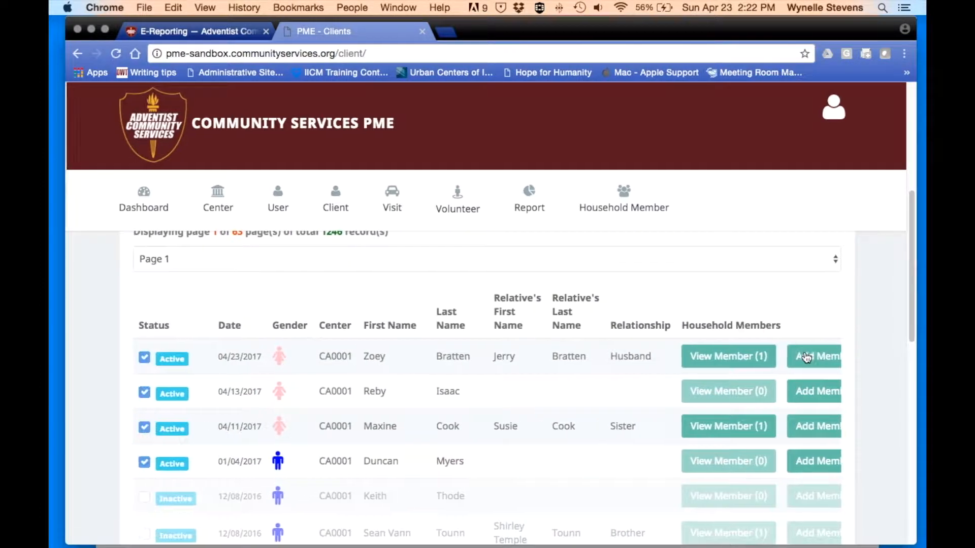
{"action": "scroll", "coordinate": [482, 269], "scroll_direction": "up", "scroll_amount": 2}
{"action": "mouse_move", "coordinate": [352, 194]}
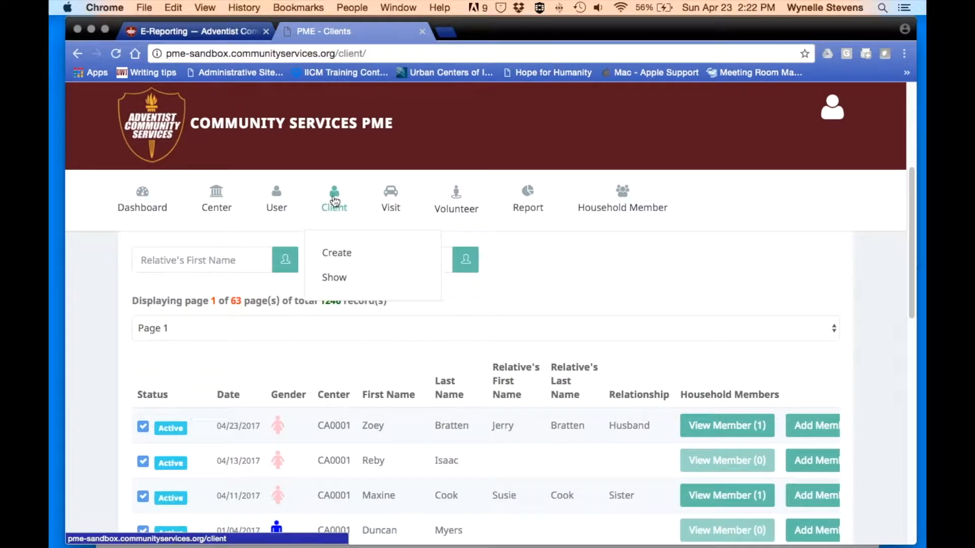
- Start a new client record and enter the client's first and last name
{"action": "left_click", "coordinate": [332, 255]}
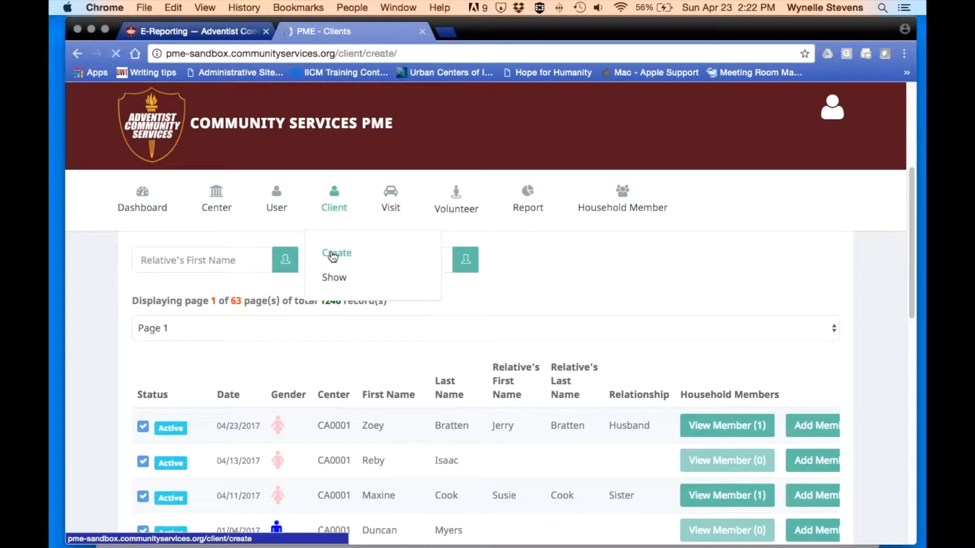
{"action": "scroll", "coordinate": [332, 256], "scroll_direction": "down", "scroll_amount": 2}
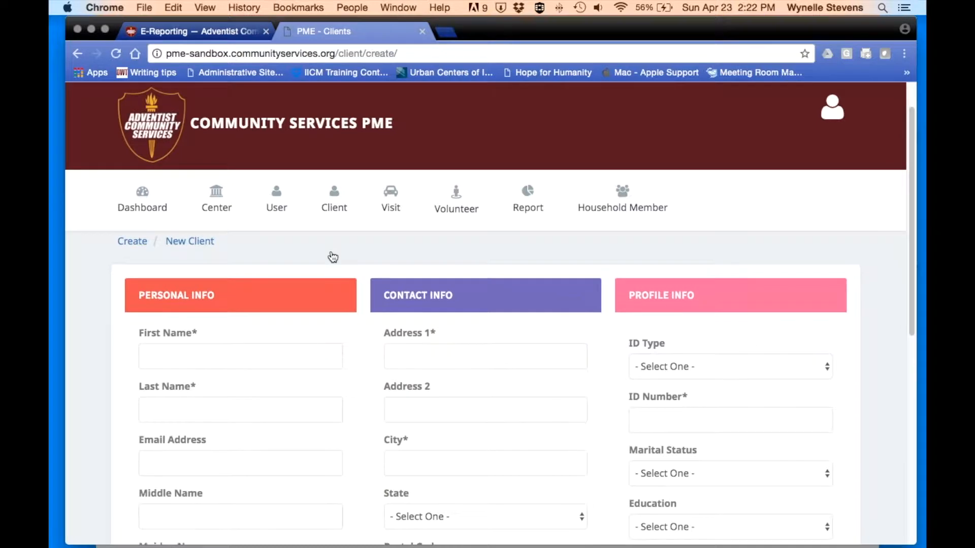
{"action": "scroll", "coordinate": [333, 256], "scroll_direction": "down", "scroll_amount": 1}
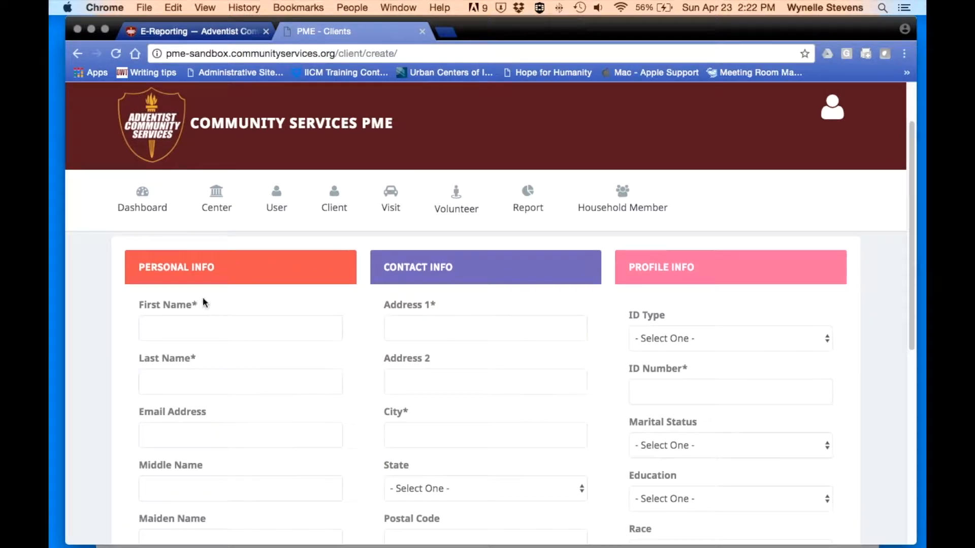
{"action": "scroll", "coordinate": [200, 300], "scroll_direction": "down", "scroll_amount": 1}
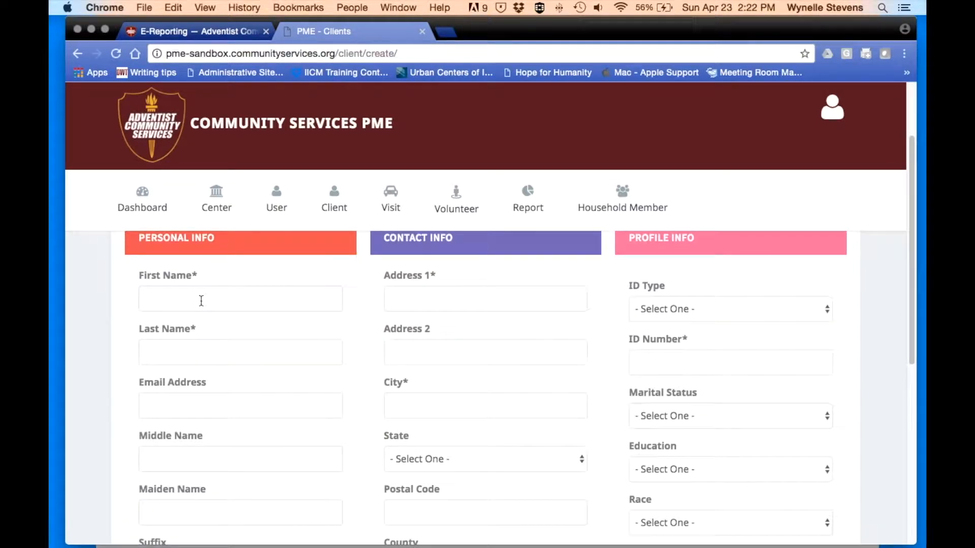
{"action": "left_click", "coordinate": [162, 300]}
{"action": "type", "text": "Mary"}
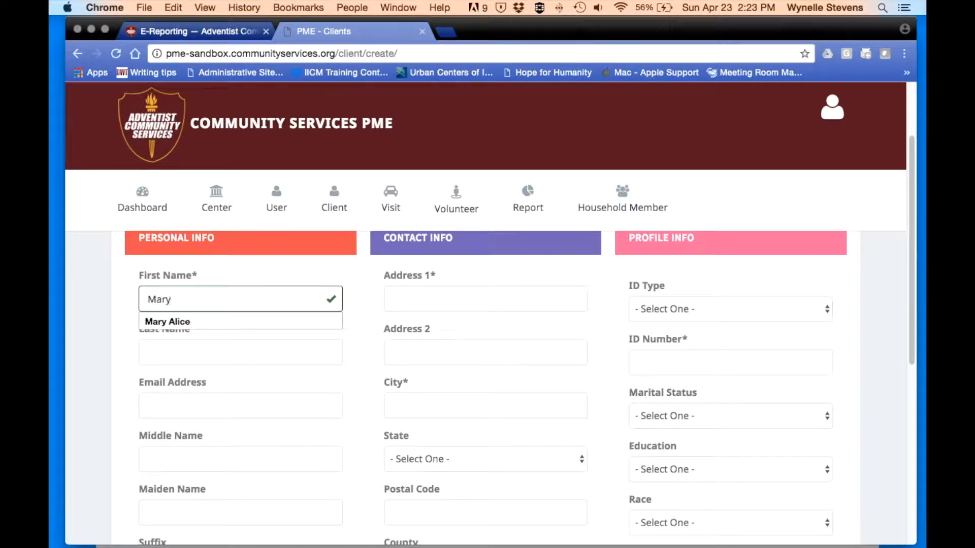
{"action": "left_click", "coordinate": [193, 354]}
{"action": "type", "text": "Lamb"}
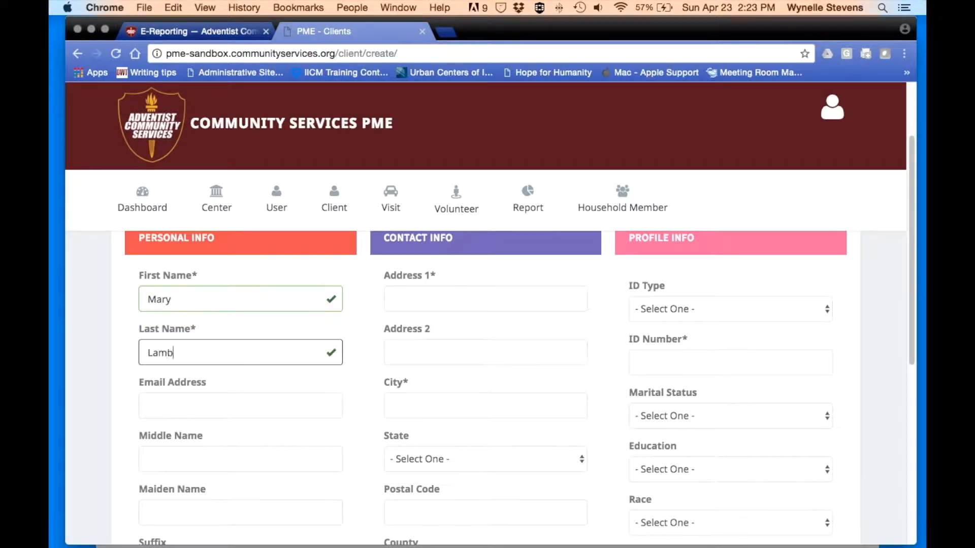
- Look over the name suffix options, leaving the suffix blank
{"action": "scroll", "coordinate": [193, 354], "scroll_direction": "down", "scroll_amount": 1}
{"action": "scroll", "coordinate": [193, 354], "scroll_direction": "down", "scroll_amount": 1}
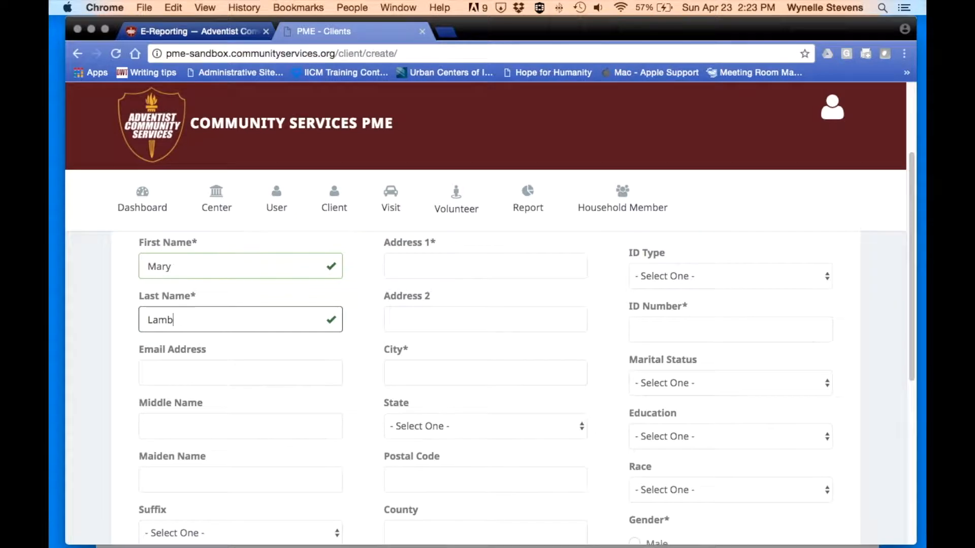
{"action": "scroll", "coordinate": [159, 392], "scroll_direction": "down", "scroll_amount": 2}
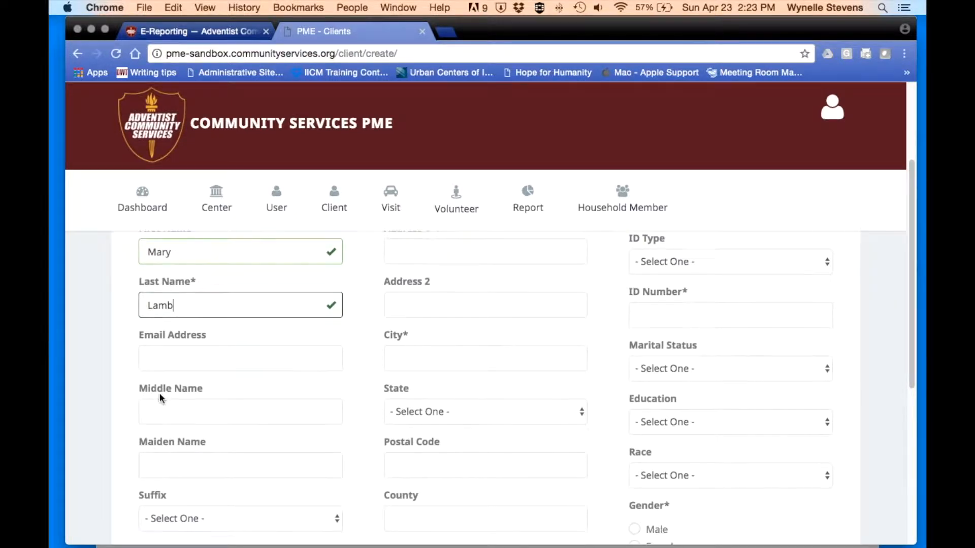
{"action": "scroll", "coordinate": [160, 394], "scroll_direction": "down", "scroll_amount": 5}
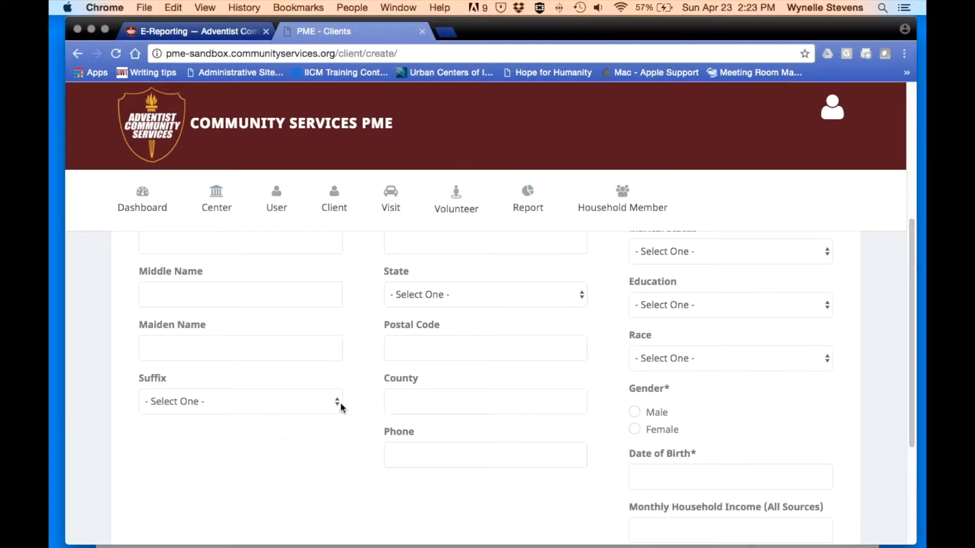
{"action": "left_click", "coordinate": [340, 402]}
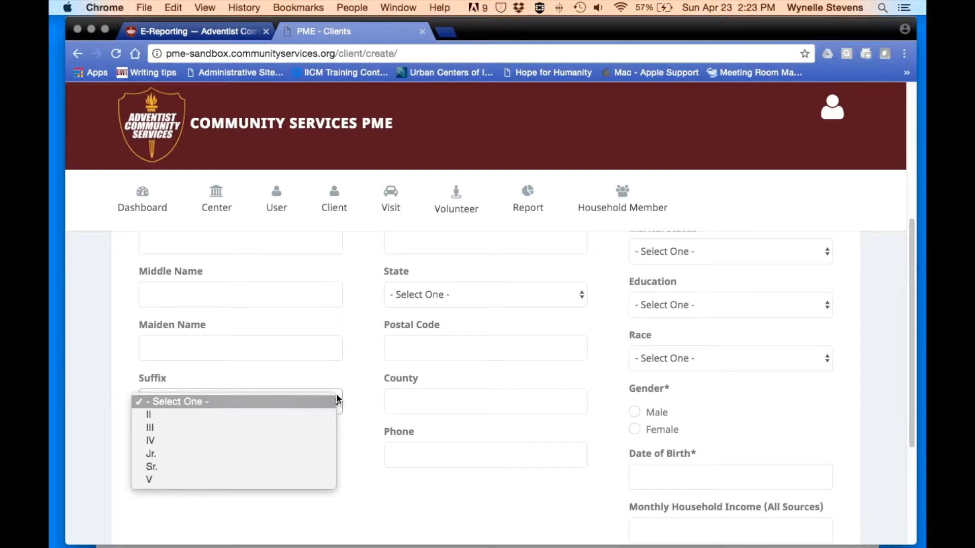
{"action": "left_click", "coordinate": [353, 343]}
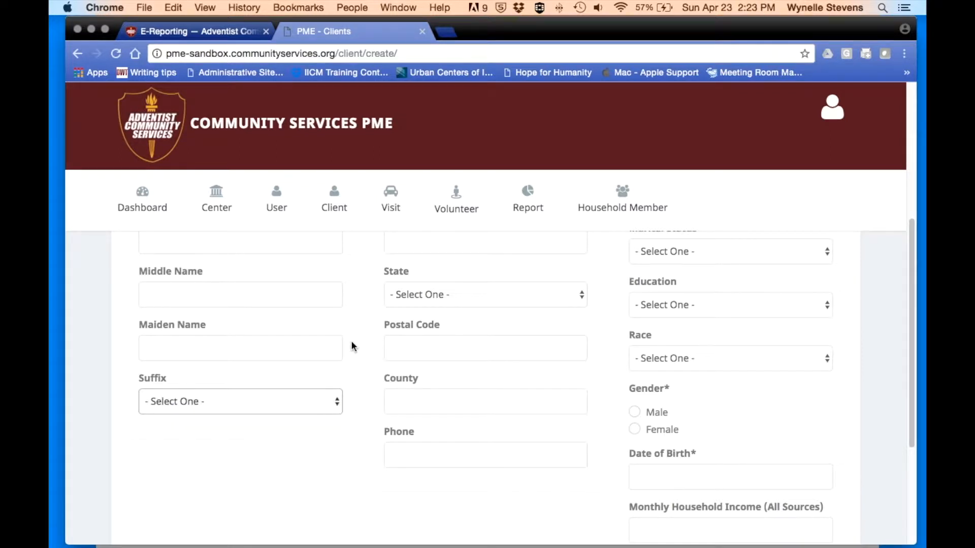
- Fill in the client's street address and city from the autofill suggestions
{"action": "scroll", "coordinate": [351, 343], "scroll_direction": "up", "scroll_amount": 5}
{"action": "left_click", "coordinate": [431, 285]}
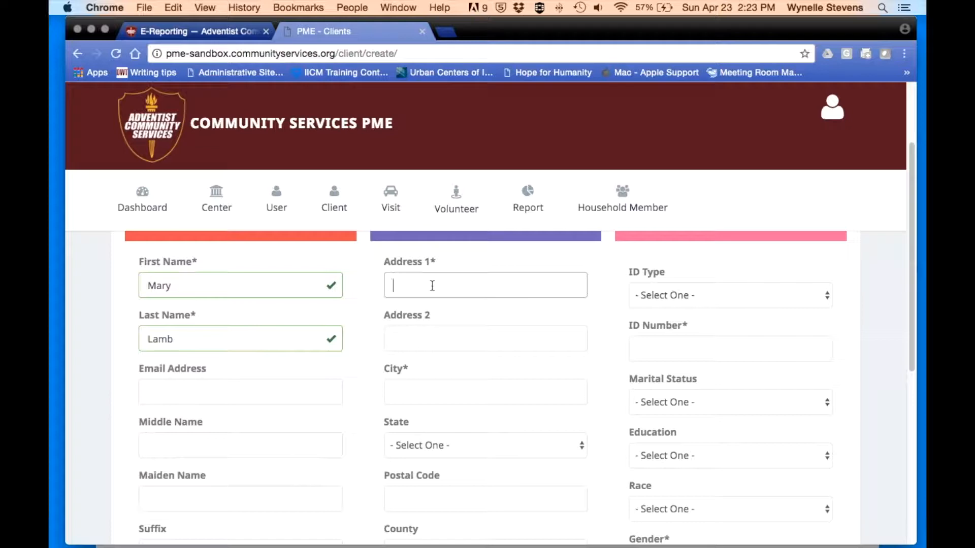
{"action": "type", "text": "1234"}
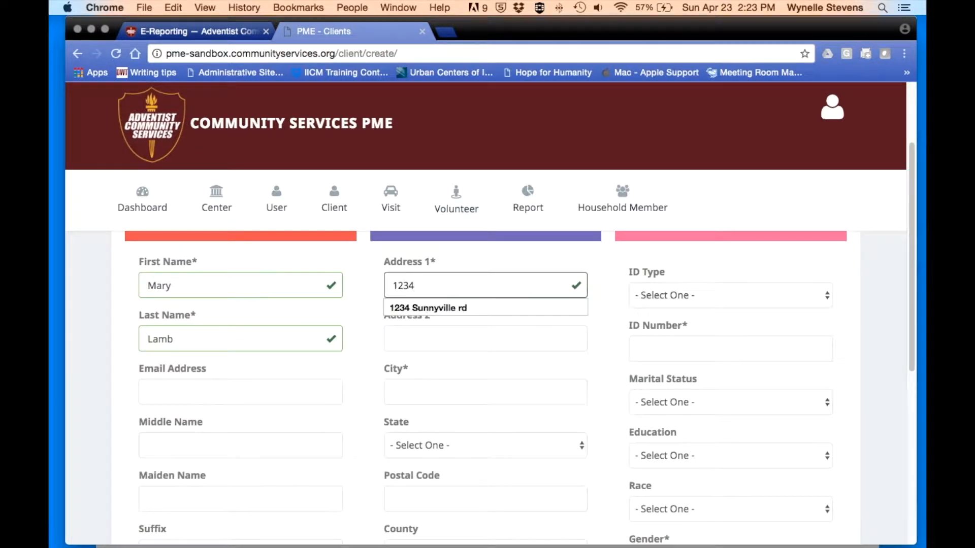
{"action": "key", "text": "Down"}
{"action": "key", "text": "Tab"}
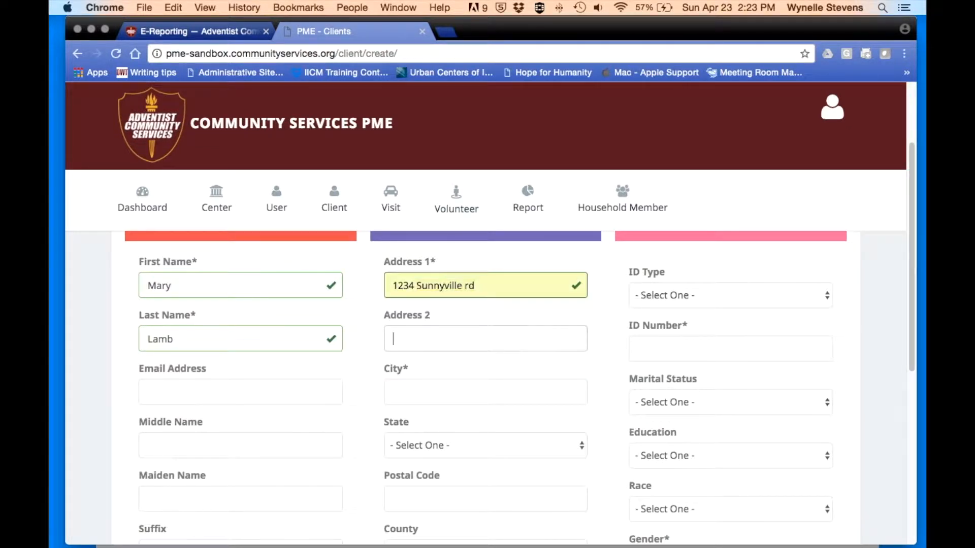
{"action": "scroll", "coordinate": [520, 344], "scroll_direction": "down", "scroll_amount": 1}
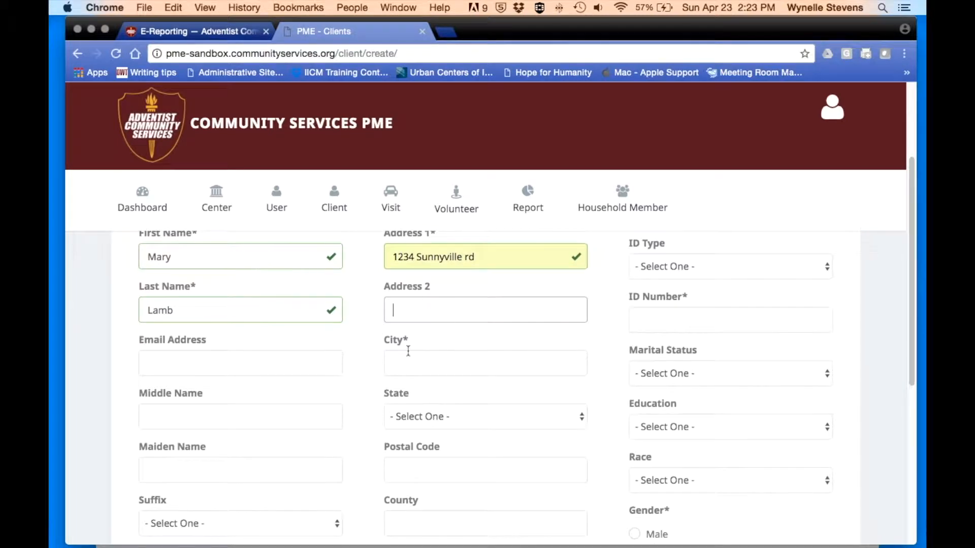
{"action": "left_click", "coordinate": [398, 365]}
{"action": "type", "text": "Bel"}
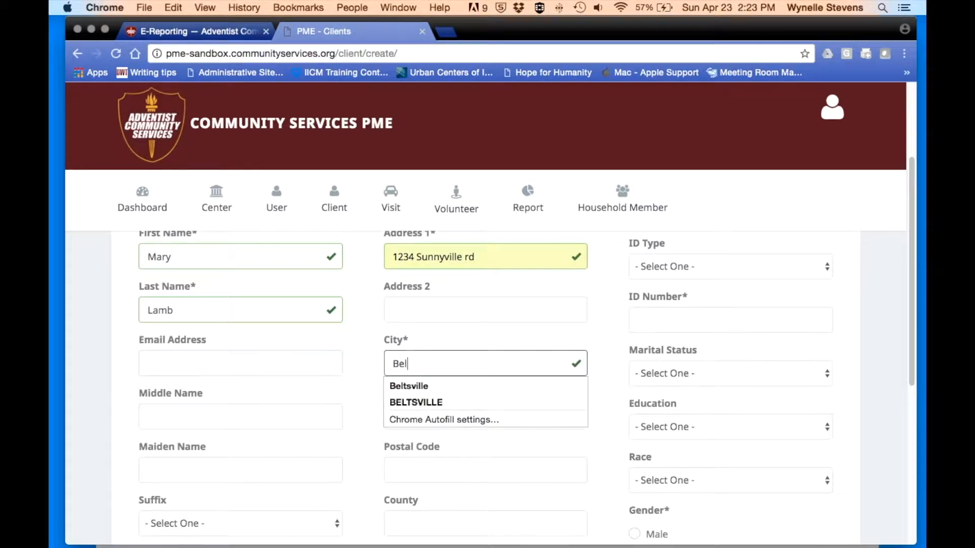
{"action": "key", "text": "Down"}
{"action": "key", "text": "Return"}
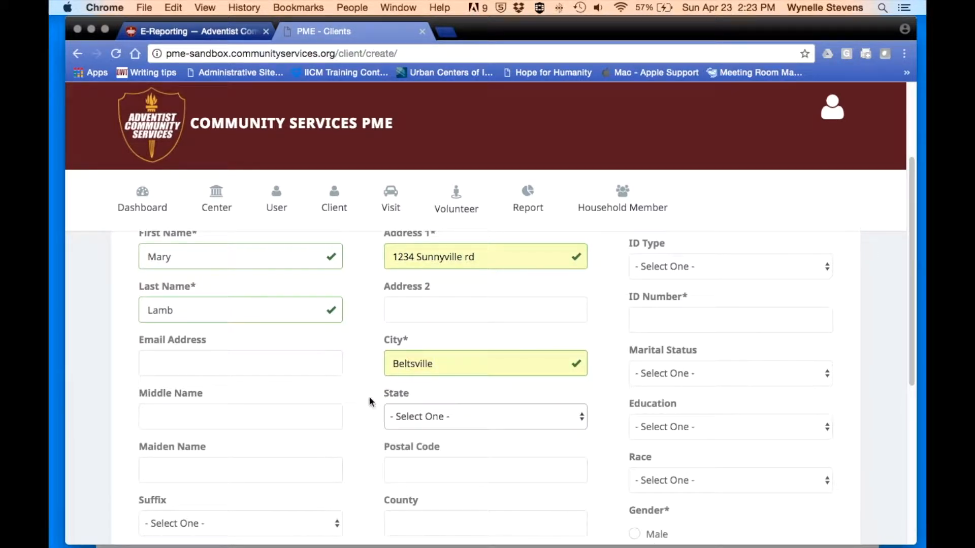
- Set the client's state to NEVADA
{"action": "left_click", "coordinate": [409, 415]}
{"action": "scroll", "coordinate": [425, 467], "scroll_direction": "down", "scroll_amount": 10}
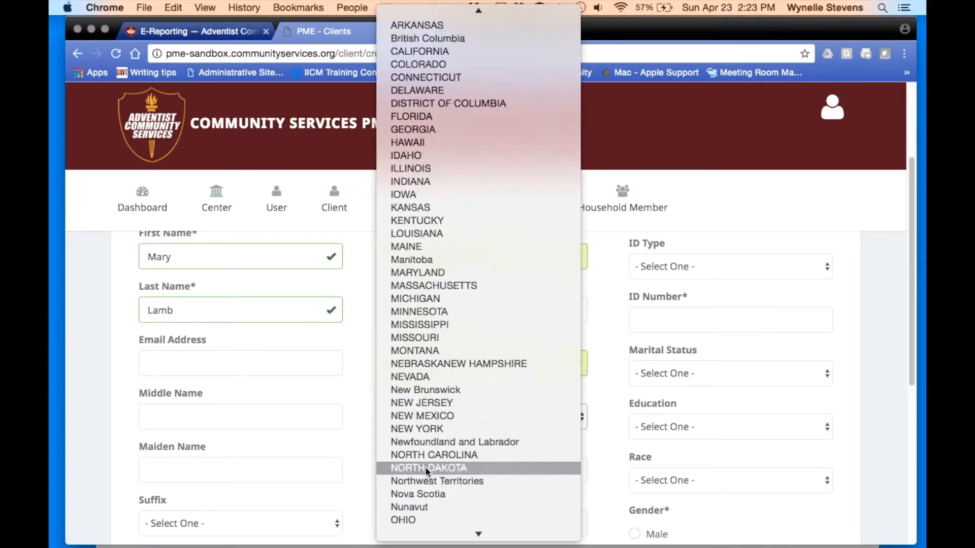
{"action": "scroll", "coordinate": [425, 467], "scroll_direction": "up", "scroll_amount": 4}
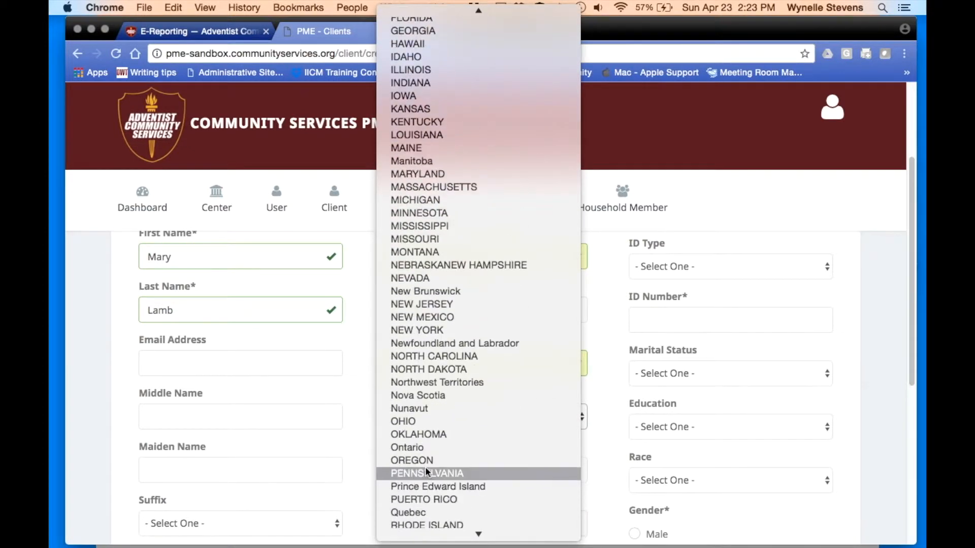
{"action": "left_click", "coordinate": [425, 279]}
{"action": "scroll", "coordinate": [351, 391], "scroll_direction": "up", "scroll_amount": 1}
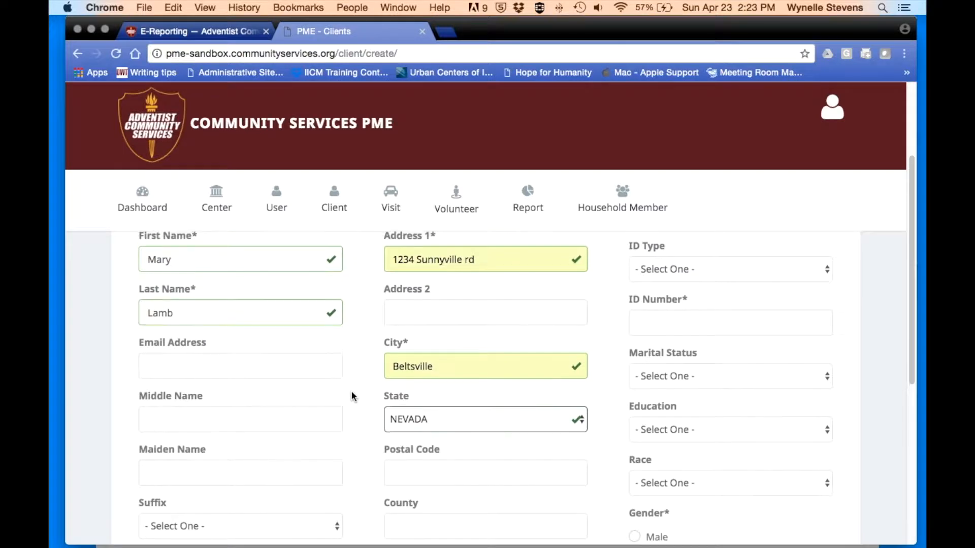
{"action": "scroll", "coordinate": [351, 391], "scroll_direction": "down", "scroll_amount": 4}
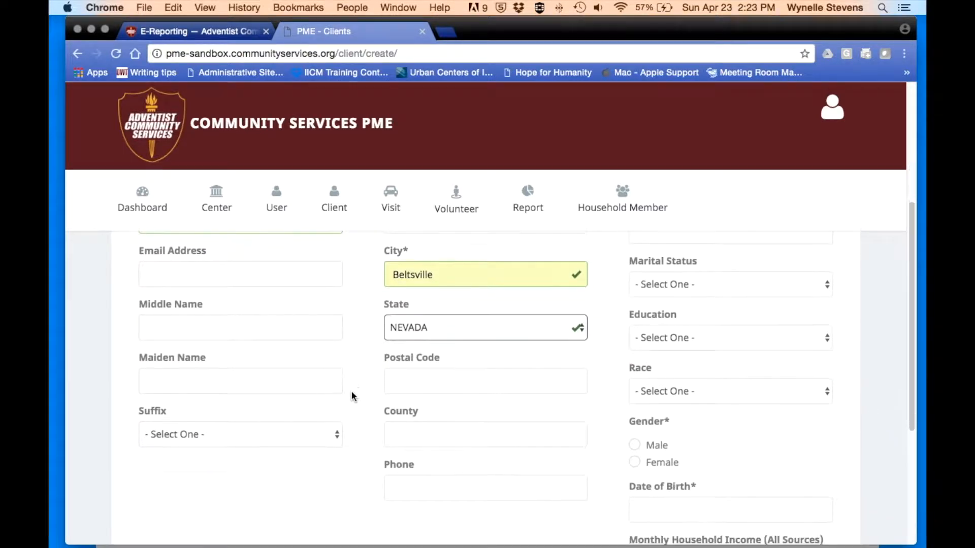
{"action": "scroll", "coordinate": [352, 391], "scroll_direction": "down", "scroll_amount": 3}
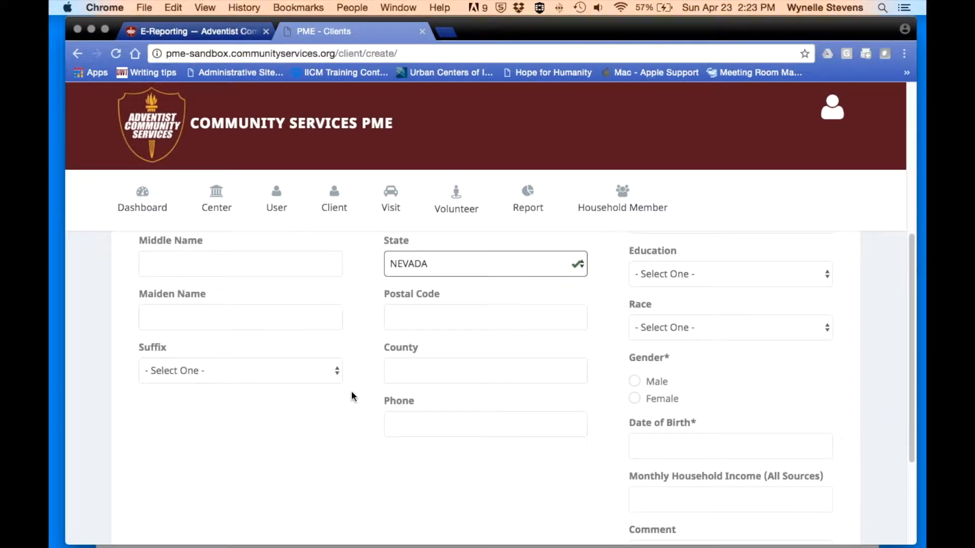
{"action": "scroll", "coordinate": [497, 362], "scroll_direction": "up", "scroll_amount": 10}
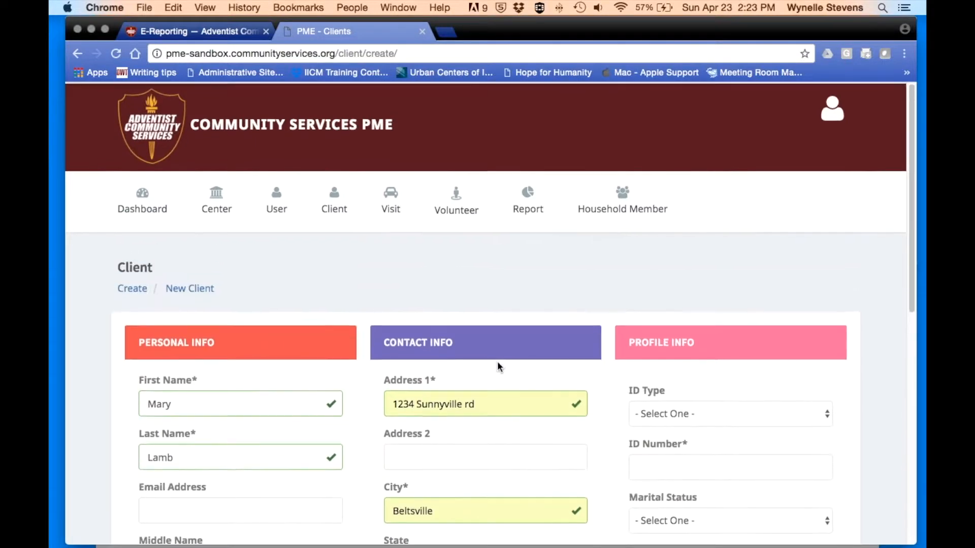
{"action": "scroll", "coordinate": [766, 339], "scroll_direction": "down", "scroll_amount": 3}
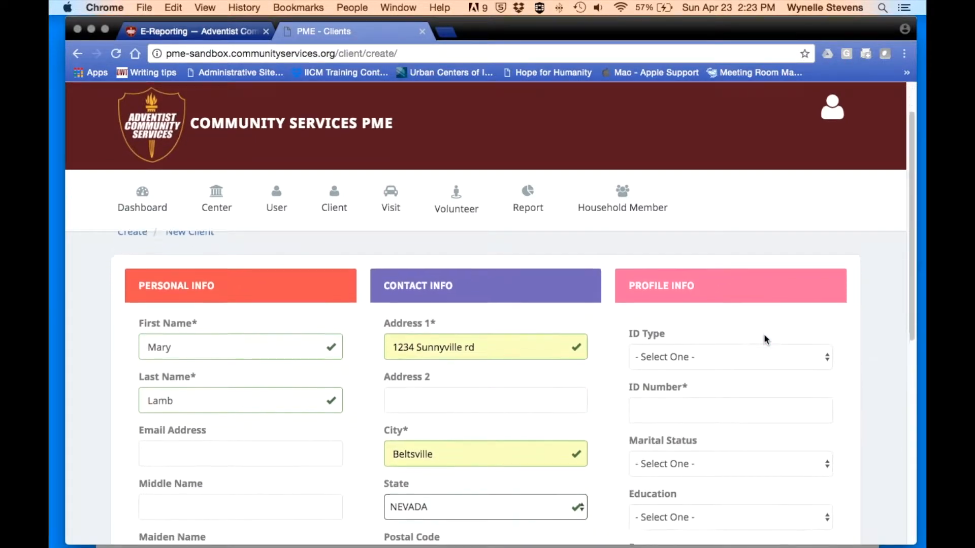
{"action": "scroll", "coordinate": [763, 339], "scroll_direction": "down", "scroll_amount": 2}
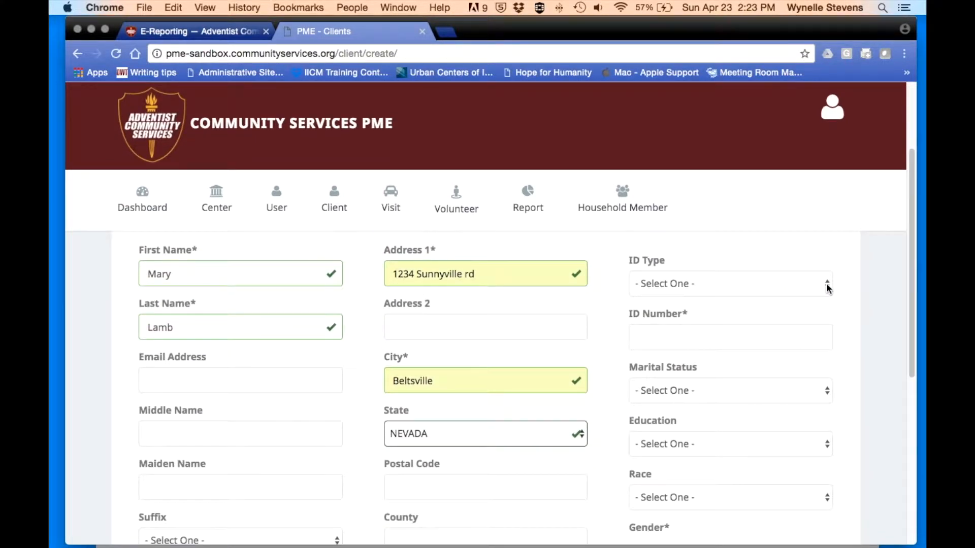
{"action": "left_click", "coordinate": [828, 287]}
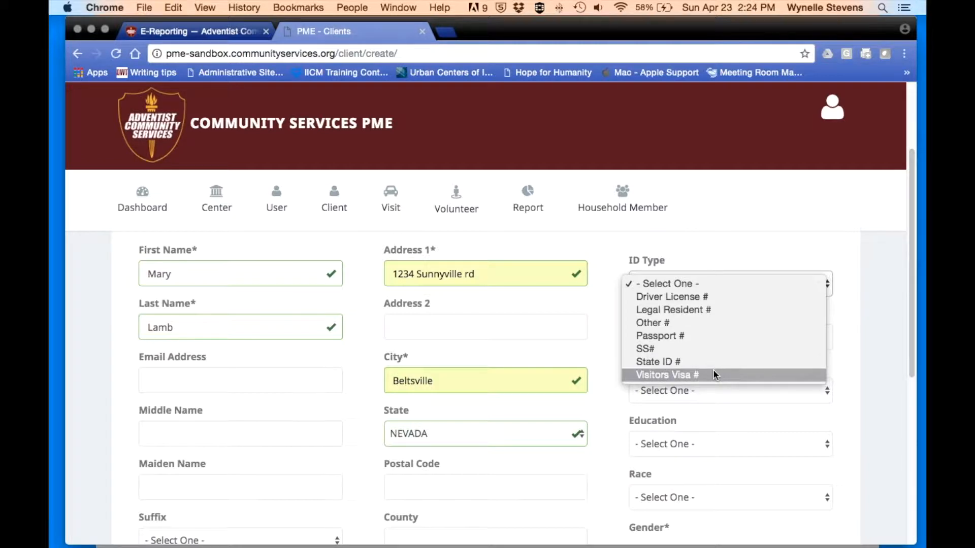
- Set the ID type to Other # and enter the client's ID number
{"action": "left_click", "coordinate": [660, 322]}
{"action": "left_click", "coordinate": [645, 337]}
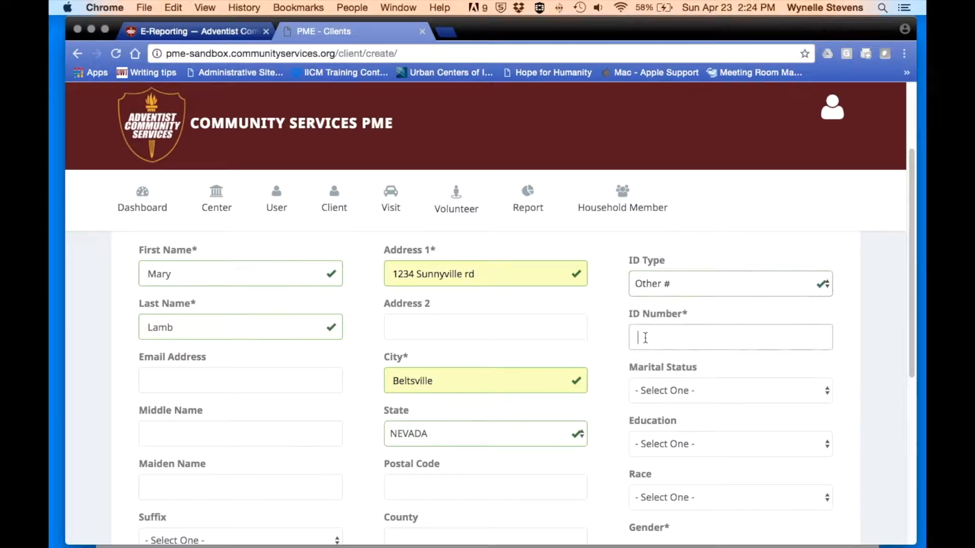
{"action": "type", "text": "3456"}
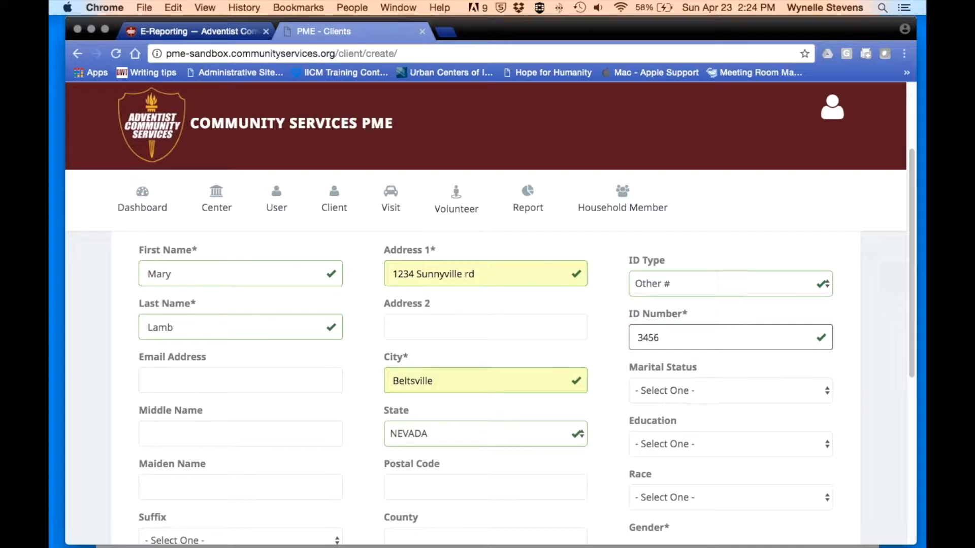
{"action": "scroll", "coordinate": [723, 390], "scroll_direction": "down", "scroll_amount": 1}
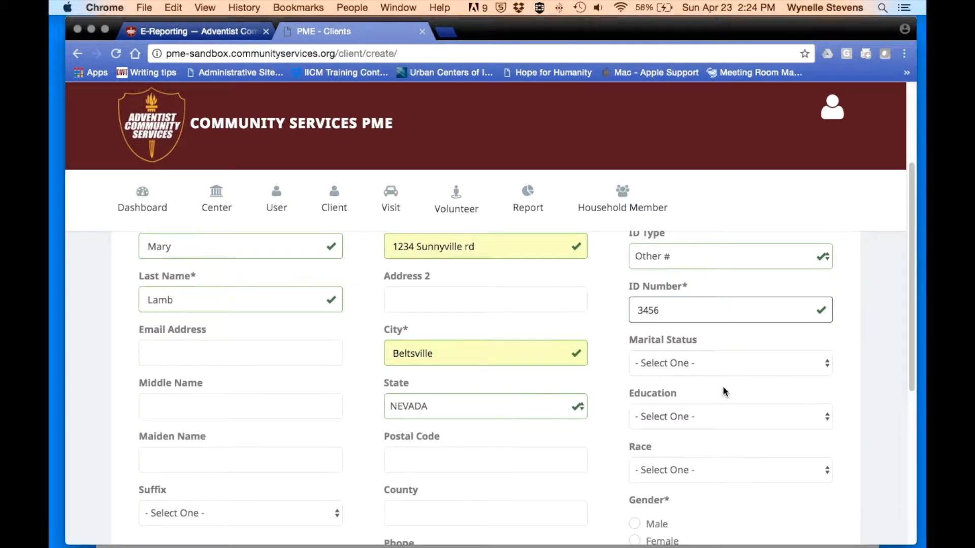
{"action": "scroll", "coordinate": [812, 393], "scroll_direction": "down", "scroll_amount": 2}
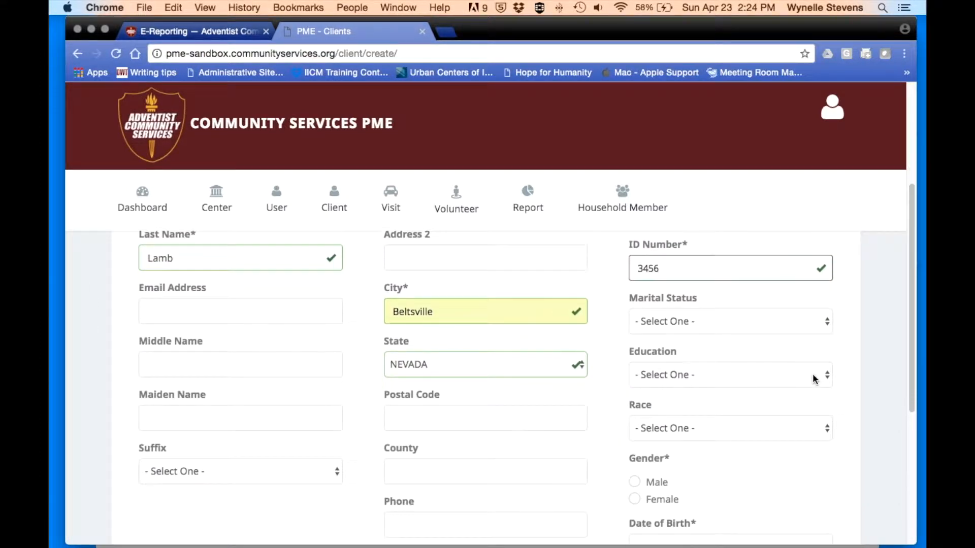
- Set marital status to Single, leaving education level unselected
{"action": "left_click", "coordinate": [828, 321]}
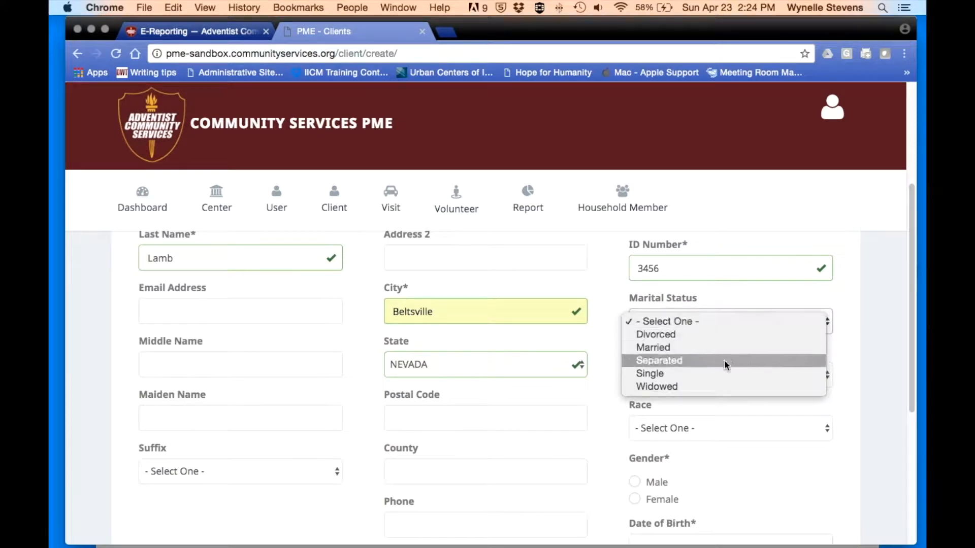
{"action": "left_click", "coordinate": [697, 376]}
{"action": "scroll", "coordinate": [711, 378], "scroll_direction": "down", "scroll_amount": 1}
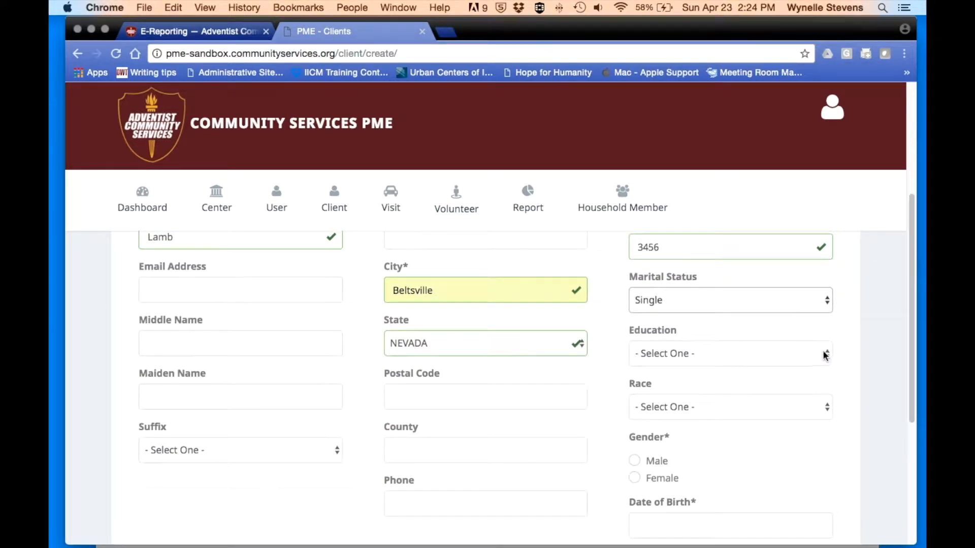
{"action": "left_click", "coordinate": [824, 354]}
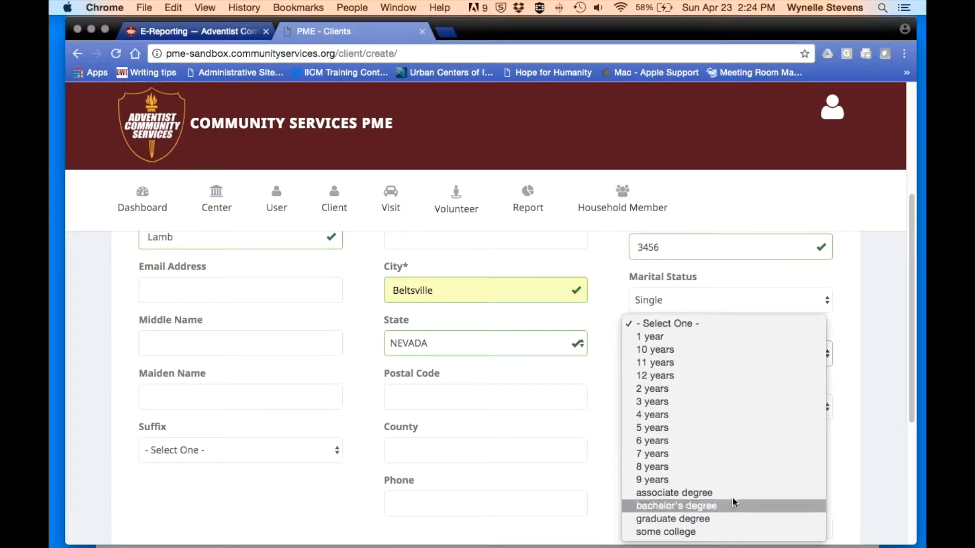
{"action": "left_click", "coordinate": [768, 298]}
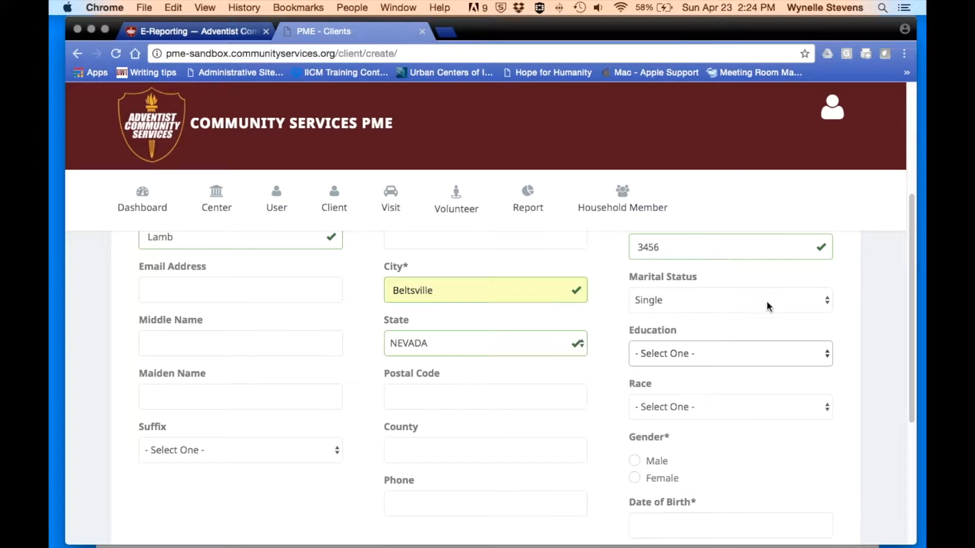
{"action": "scroll", "coordinate": [729, 364], "scroll_direction": "down", "scroll_amount": 2}
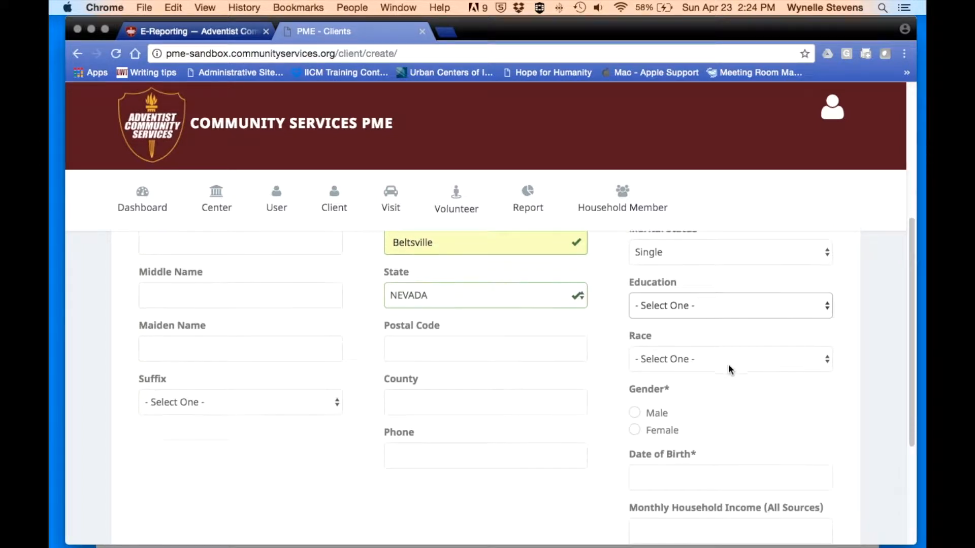
- Set race to American Indian, gender to Female and date of birth to 01/01/1900
{"action": "left_click", "coordinate": [828, 361]}
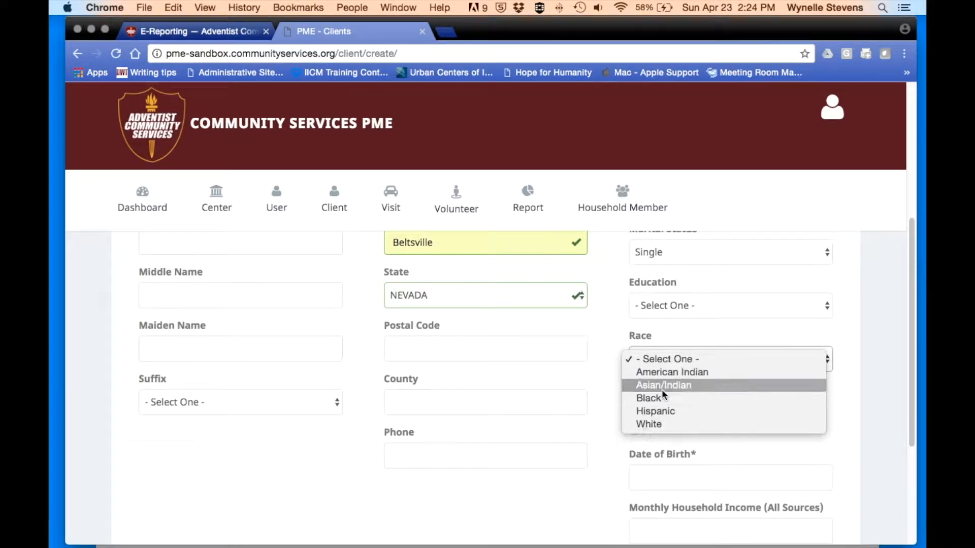
{"action": "left_click", "coordinate": [669, 377]}
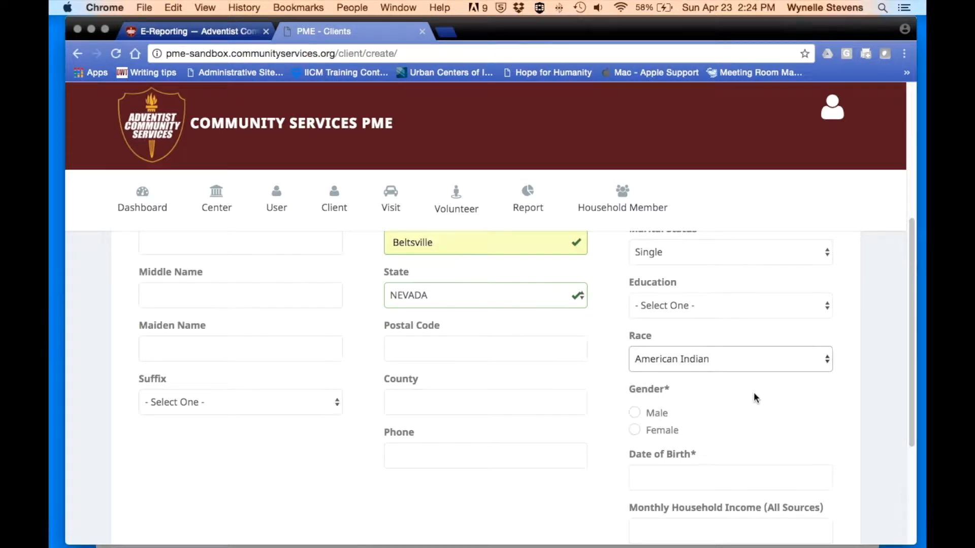
{"action": "scroll", "coordinate": [754, 398], "scroll_direction": "down", "scroll_amount": 1}
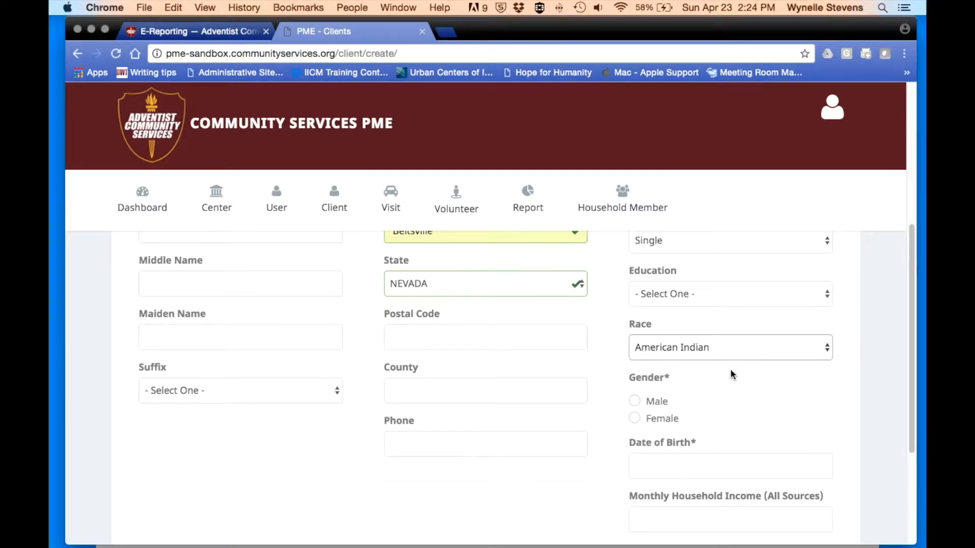
{"action": "left_click", "coordinate": [635, 420]}
{"action": "left_click", "coordinate": [647, 465]}
{"action": "type", "text": "01"}
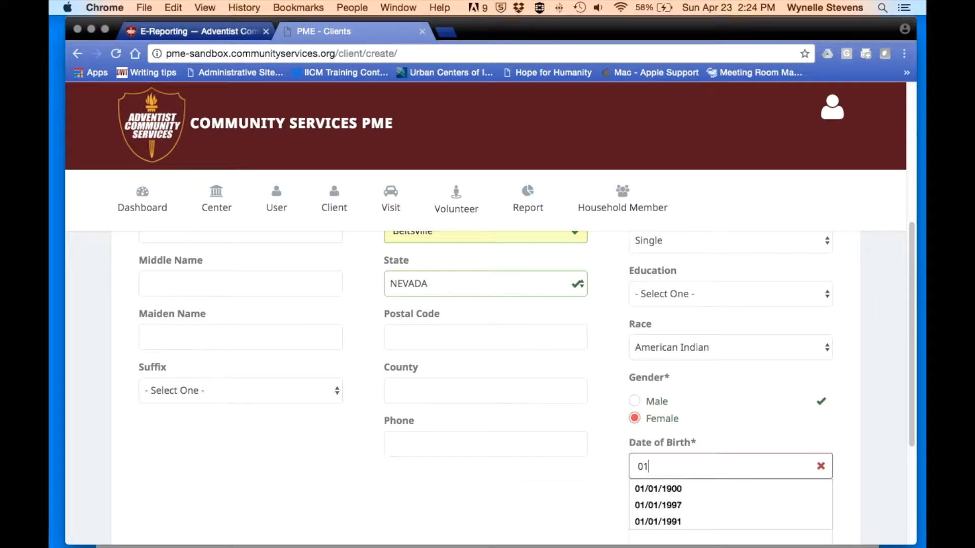
{"action": "left_click", "coordinate": [644, 484]}
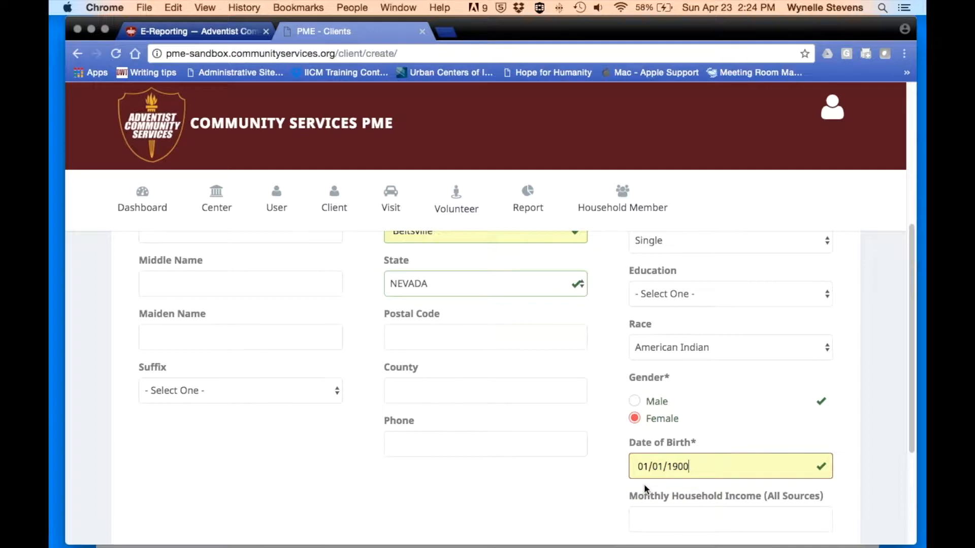
{"action": "scroll", "coordinate": [525, 428], "scroll_direction": "down", "scroll_amount": 1}
{"action": "scroll", "coordinate": [525, 427], "scroll_direction": "up", "scroll_amount": 3}
{"action": "scroll", "coordinate": [525, 429], "scroll_direction": "down", "scroll_amount": 5}
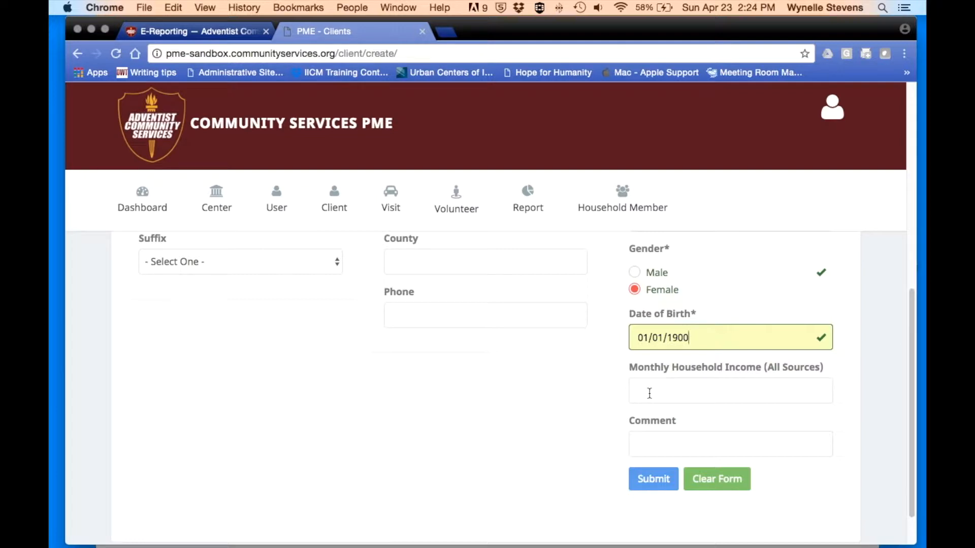
- Submit the new client record and acknowledge the 'Good job! Success' message
{"action": "scroll", "coordinate": [649, 394], "scroll_direction": "down", "scroll_amount": 1}
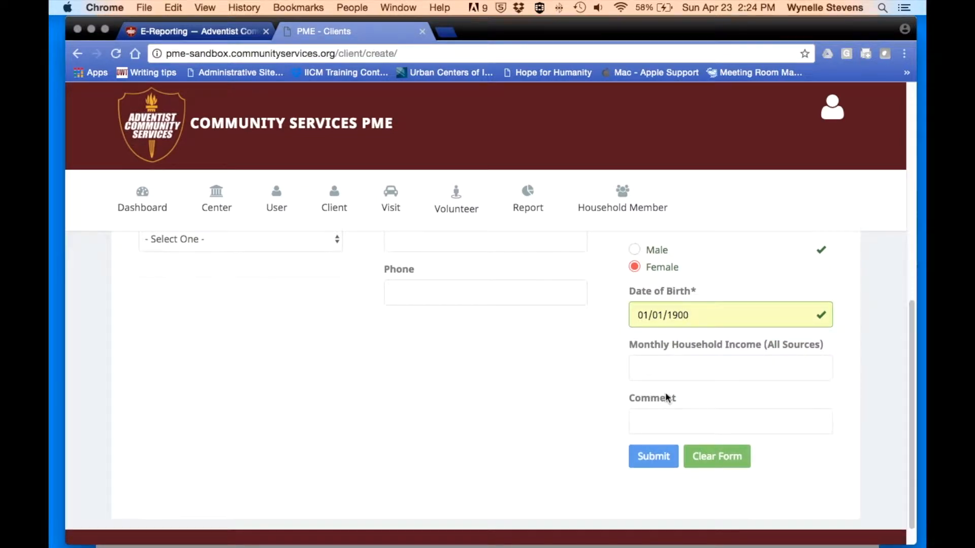
{"action": "scroll", "coordinate": [627, 410], "scroll_direction": "down", "scroll_amount": 1}
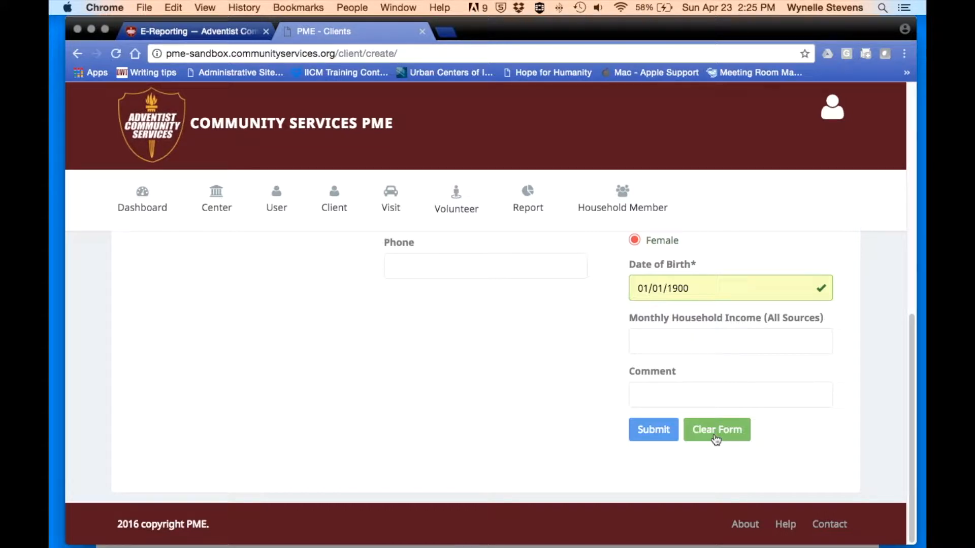
{"action": "left_click", "coordinate": [655, 432]}
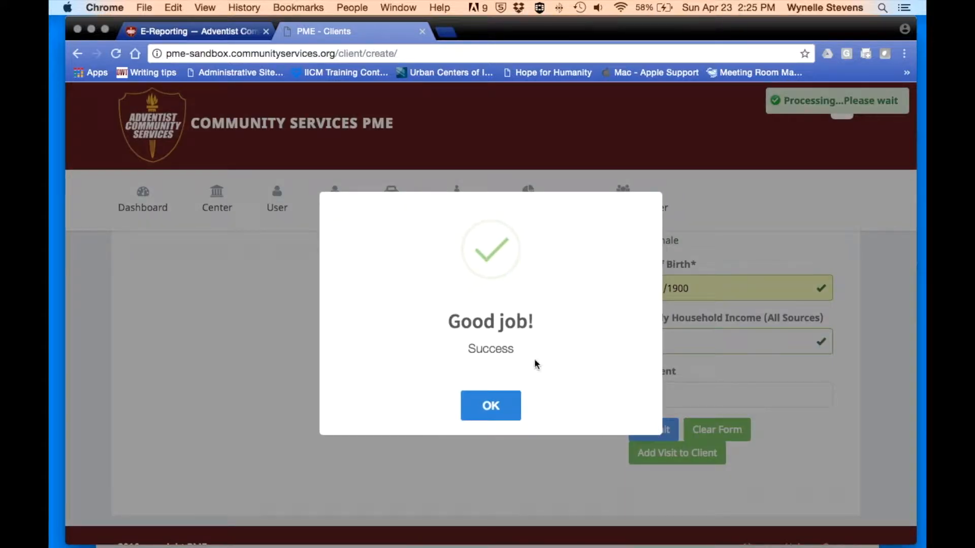
{"action": "left_click", "coordinate": [491, 408]}
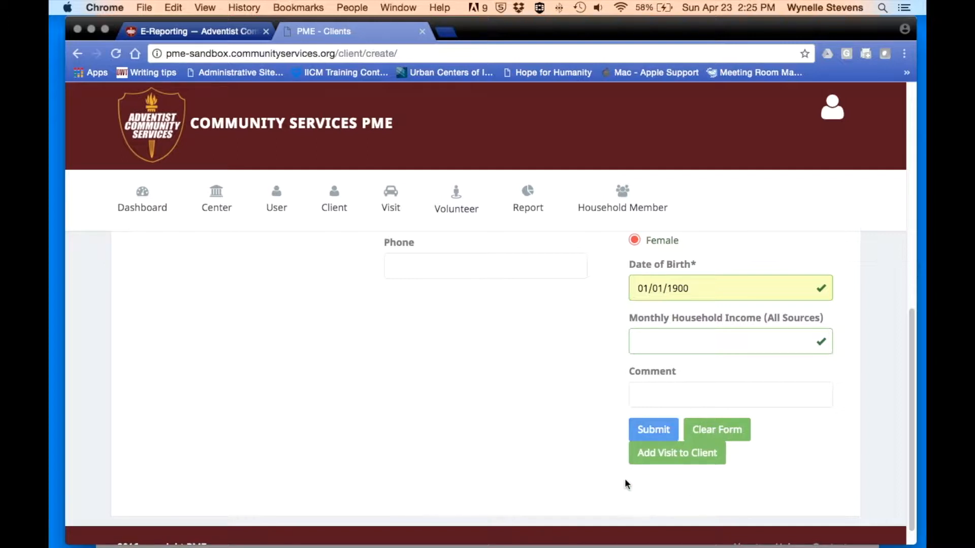
- Begin a new visit for the client dated 04/12/2017 from the date picker
{"action": "left_click", "coordinate": [677, 454]}
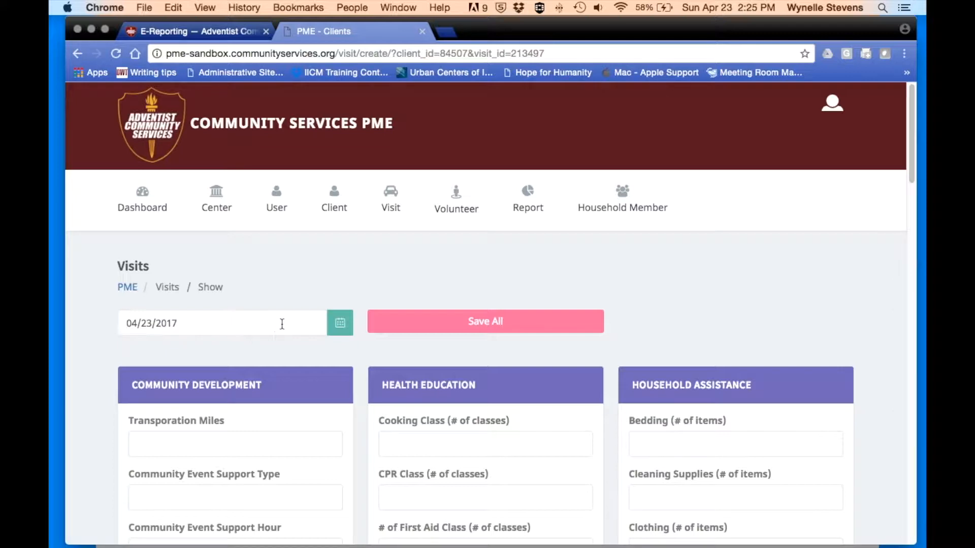
{"action": "left_click", "coordinate": [205, 323]}
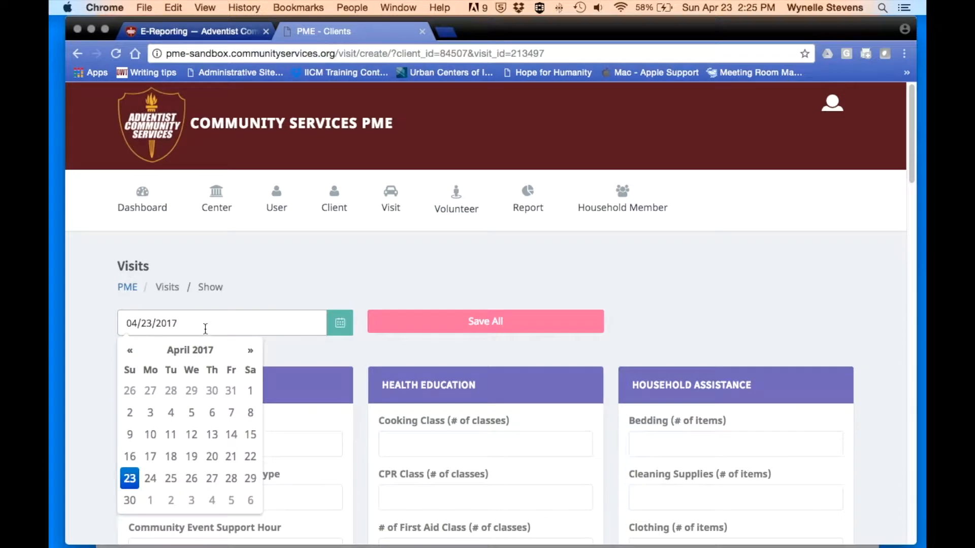
{"action": "left_click", "coordinate": [192, 435]}
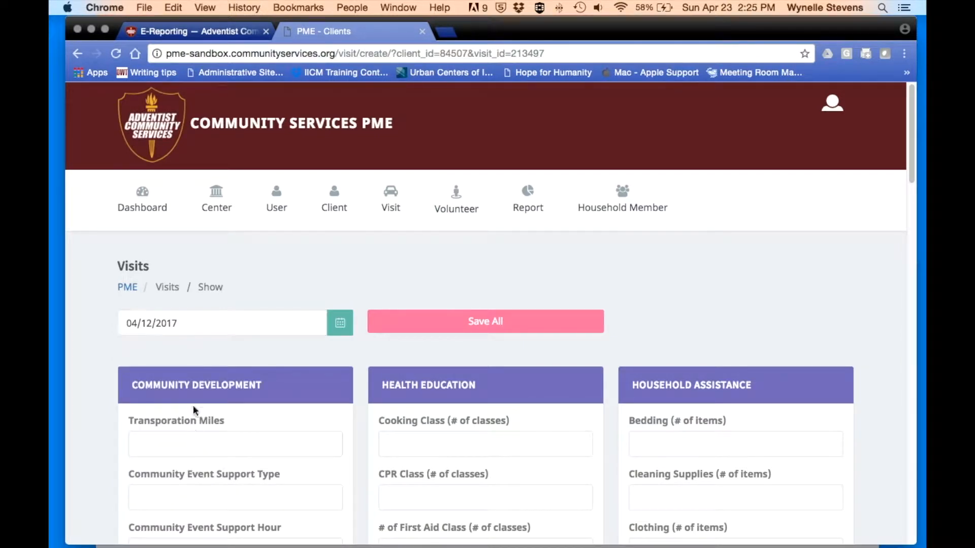
{"action": "scroll", "coordinate": [213, 327], "scroll_direction": "down", "scroll_amount": 1}
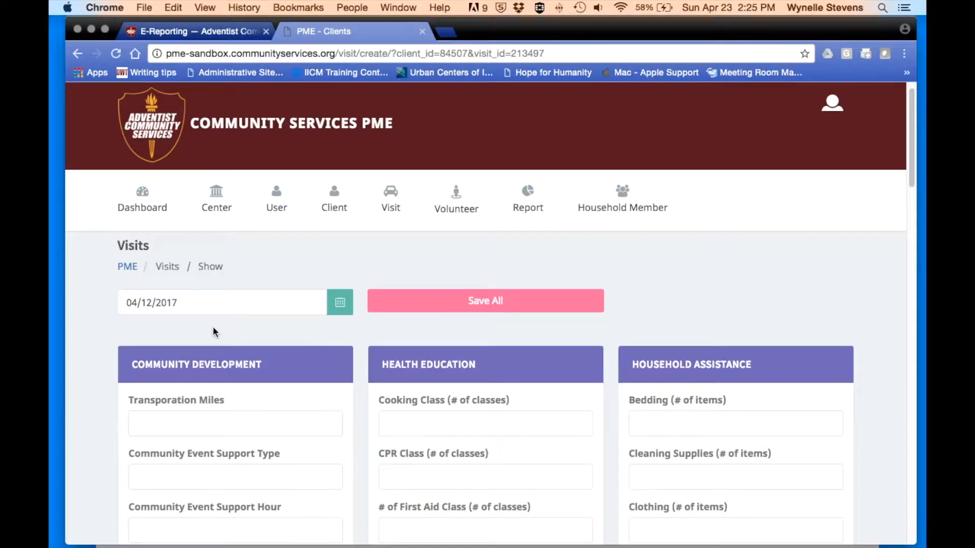
{"action": "scroll", "coordinate": [213, 331], "scroll_direction": "down", "scroll_amount": 3}
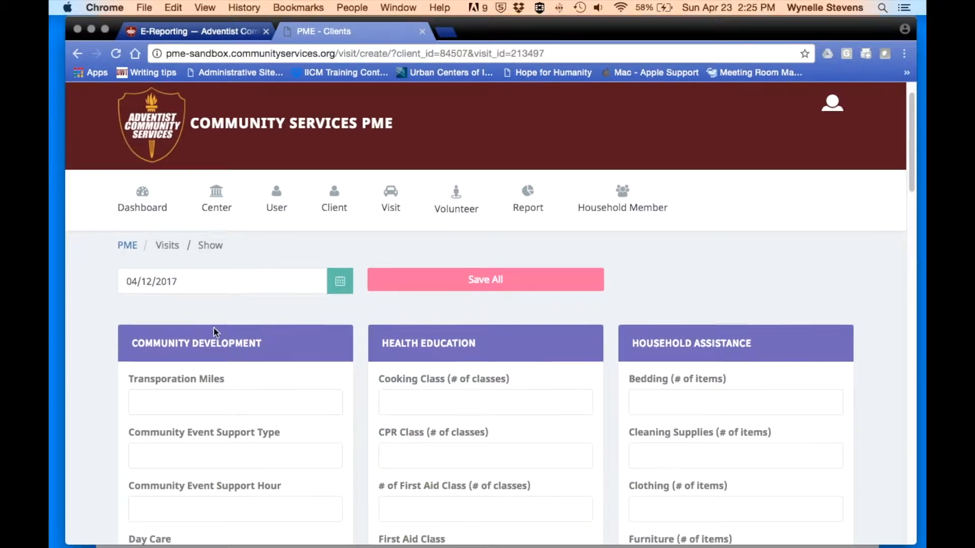
{"action": "scroll", "coordinate": [215, 327], "scroll_direction": "down", "scroll_amount": 3}
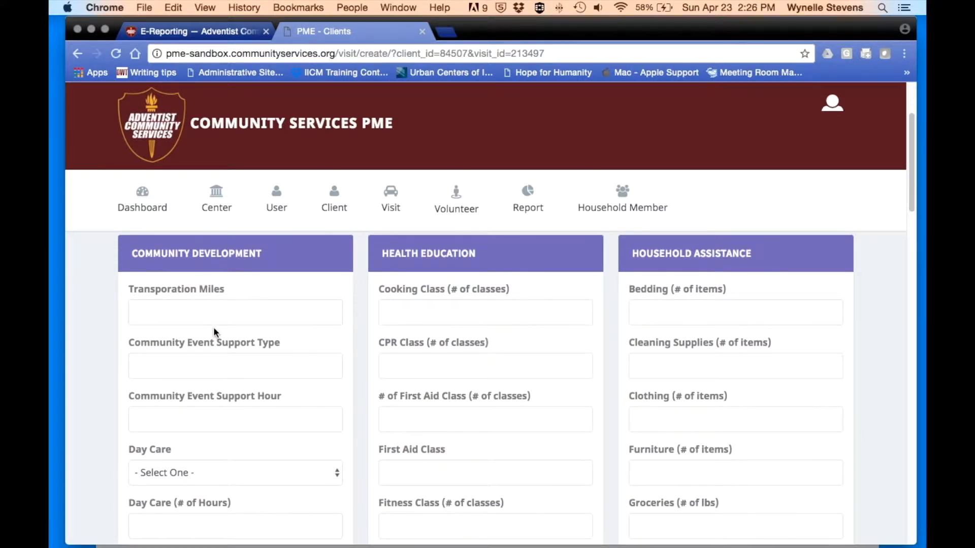
{"action": "scroll", "coordinate": [213, 331], "scroll_direction": "down", "scroll_amount": 1}
{"action": "scroll", "coordinate": [213, 331], "scroll_direction": "up", "scroll_amount": 1}
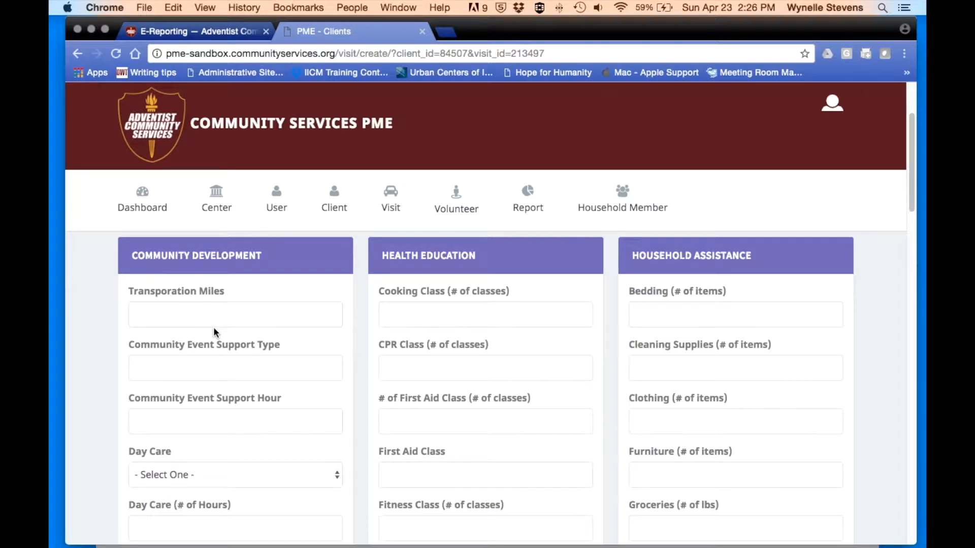
{"action": "scroll", "coordinate": [214, 333], "scroll_direction": "down", "scroll_amount": 3}
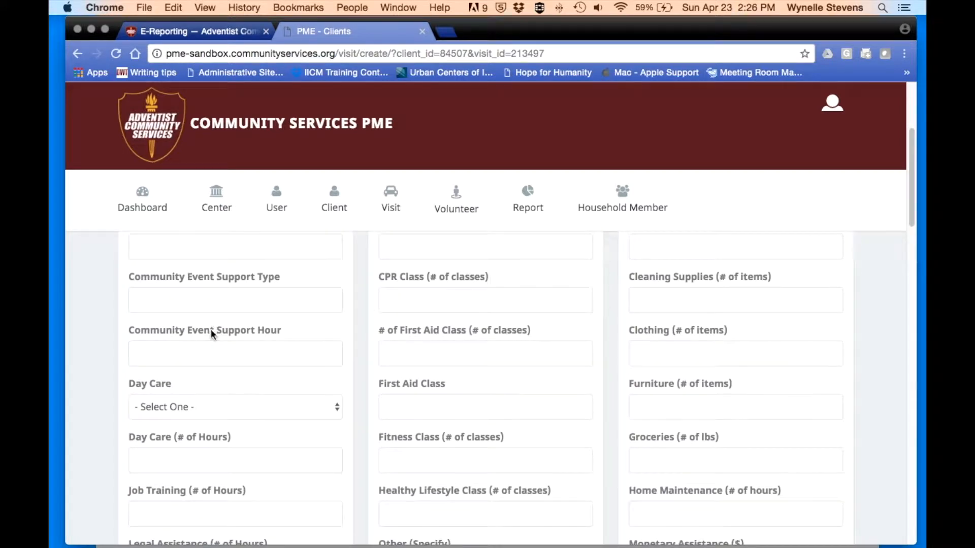
{"action": "scroll", "coordinate": [212, 354], "scroll_direction": "down", "scroll_amount": 4}
{"action": "left_click", "coordinate": [335, 316]}
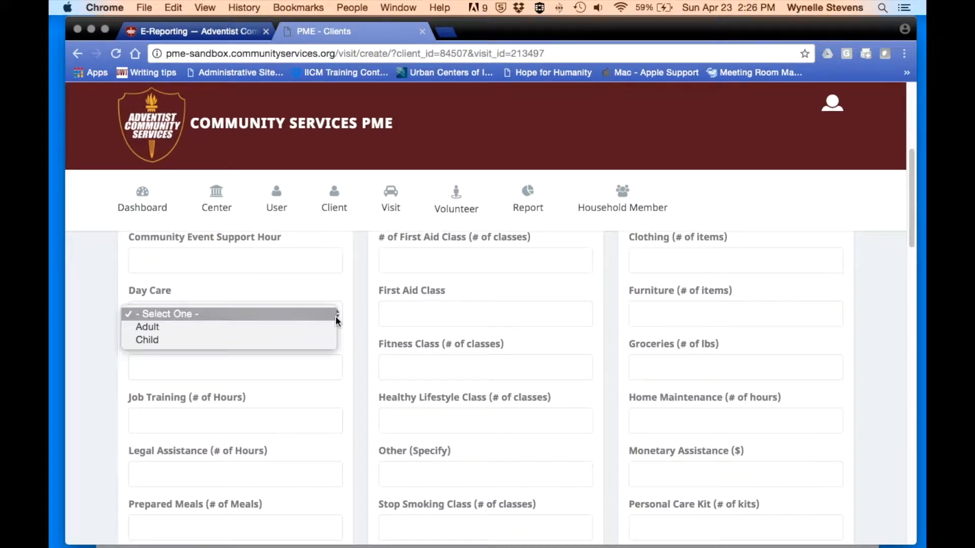
{"action": "left_click", "coordinate": [321, 352]}
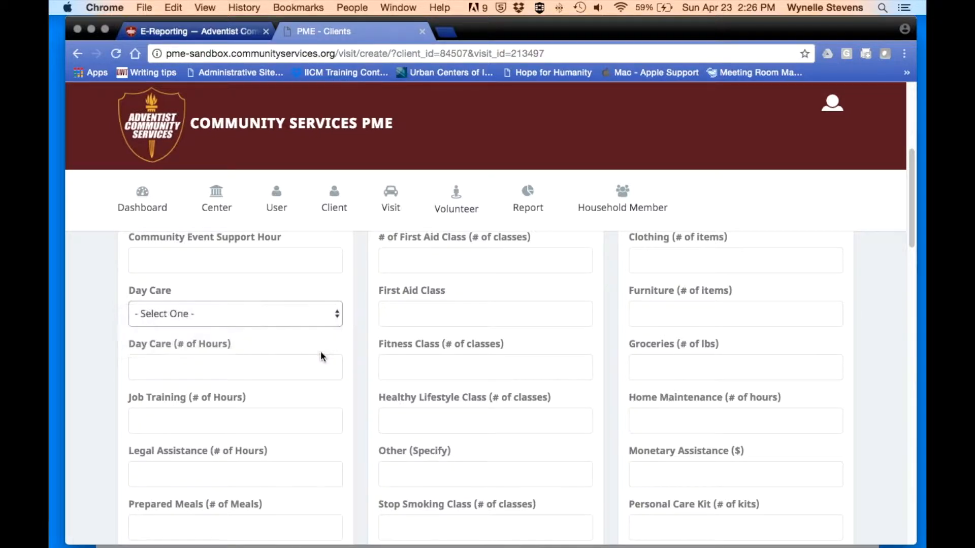
{"action": "scroll", "coordinate": [290, 330], "scroll_direction": "down", "scroll_amount": 2}
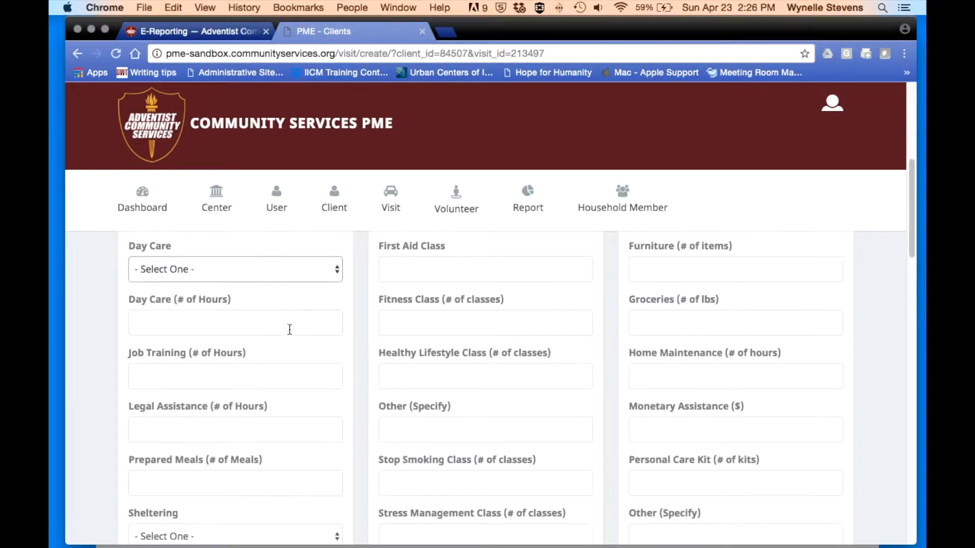
{"action": "scroll", "coordinate": [281, 328], "scroll_direction": "down", "scroll_amount": 3}
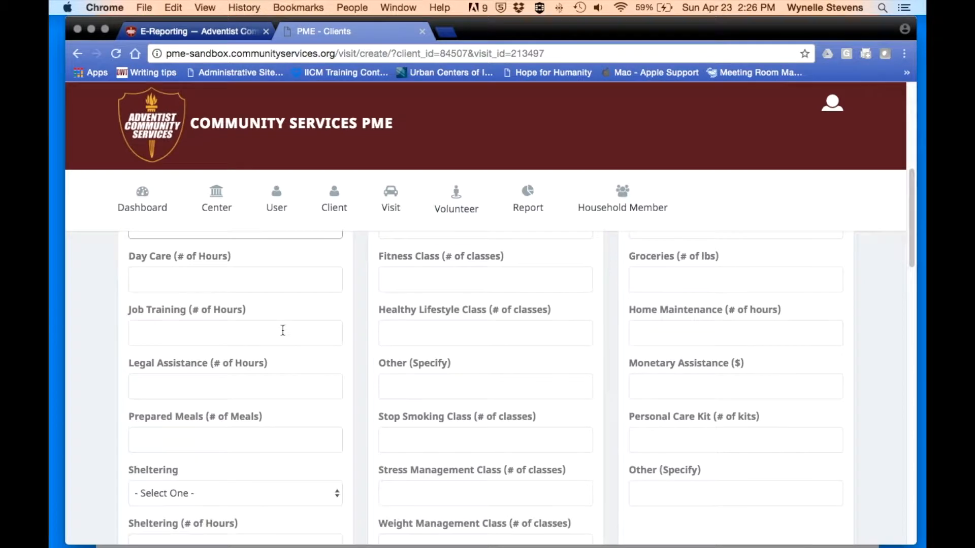
{"action": "scroll", "coordinate": [283, 330], "scroll_direction": "down", "scroll_amount": 2}
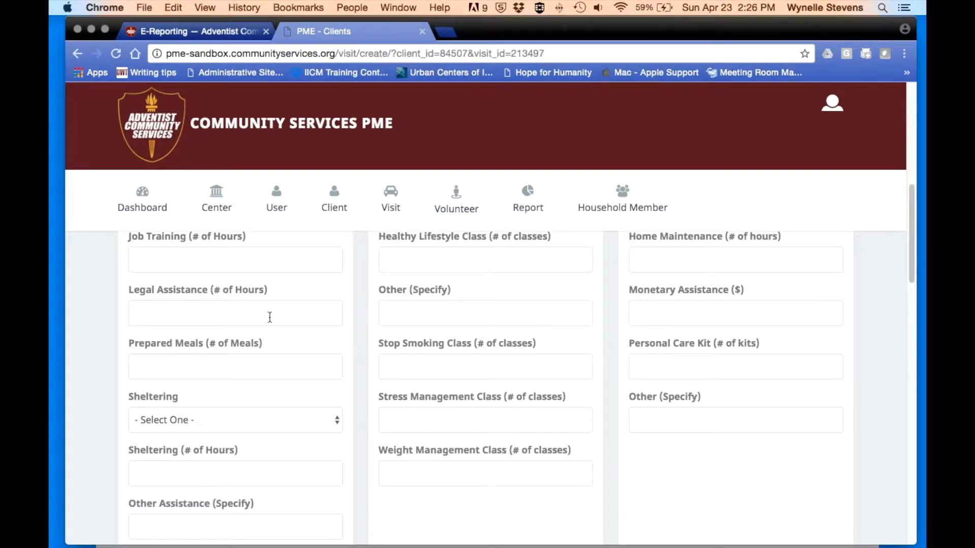
{"action": "scroll", "coordinate": [270, 318], "scroll_direction": "down", "scroll_amount": 2}
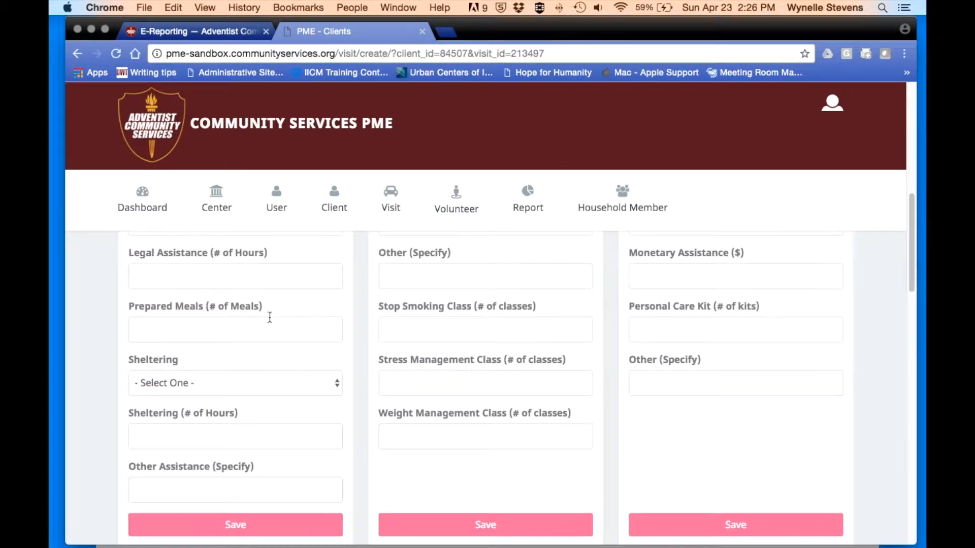
{"action": "scroll", "coordinate": [270, 317], "scroll_direction": "down", "scroll_amount": 2}
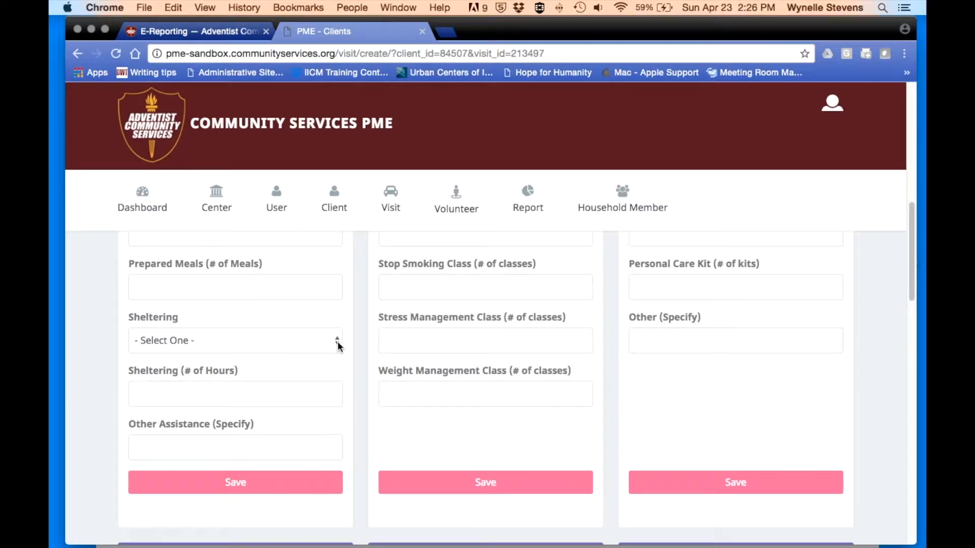
{"action": "left_click", "coordinate": [338, 343]}
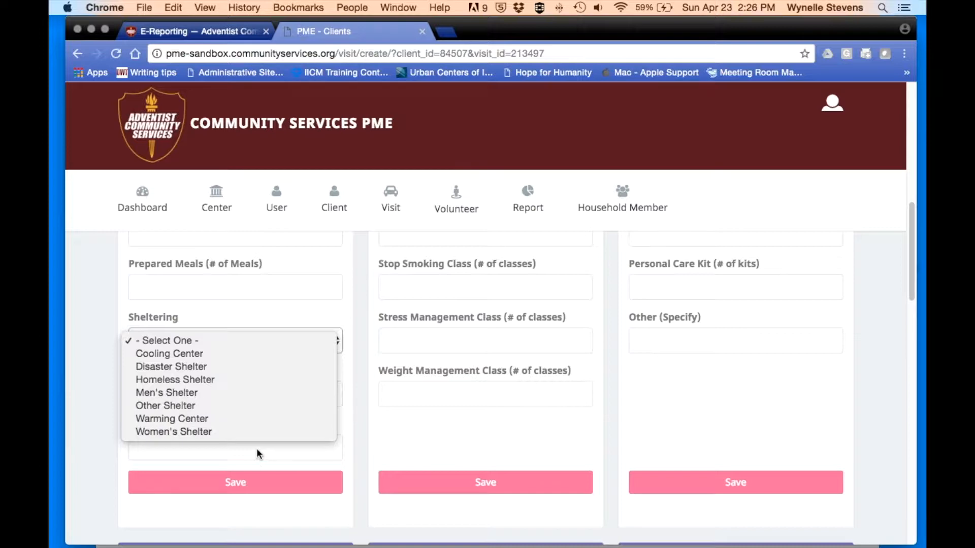
{"action": "left_click", "coordinate": [344, 433]}
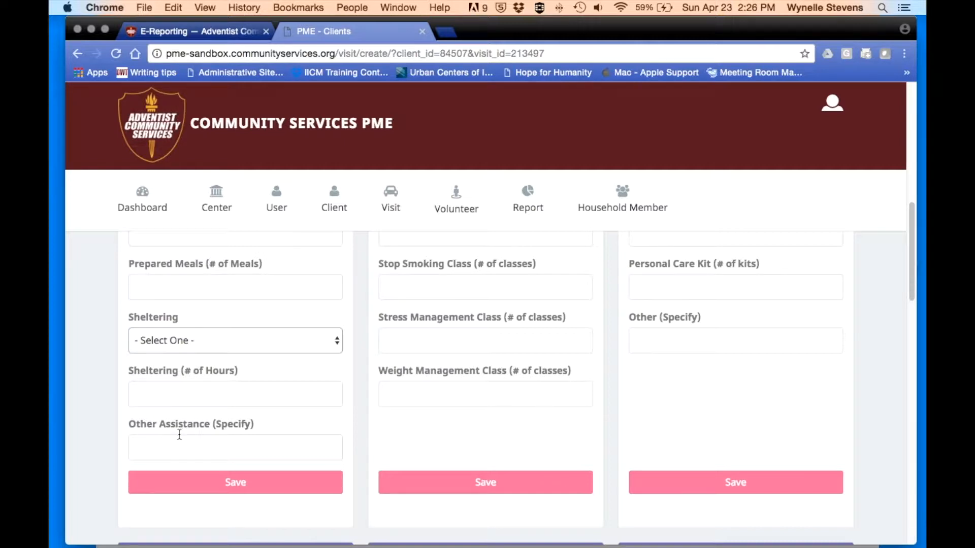
{"action": "scroll", "coordinate": [180, 435], "scroll_direction": "up", "scroll_amount": 7}
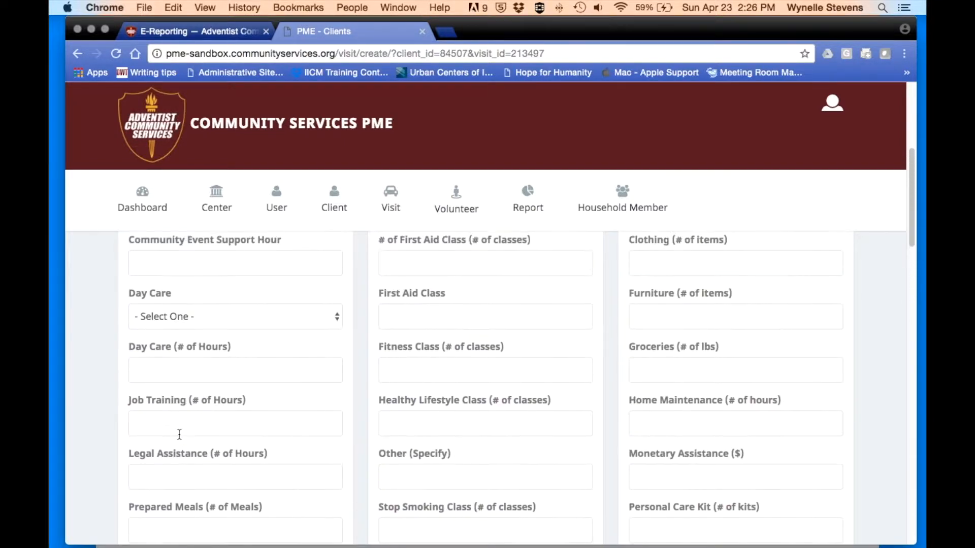
{"action": "scroll", "coordinate": [179, 434], "scroll_direction": "up", "scroll_amount": 3}
{"action": "scroll", "coordinate": [179, 434], "scroll_direction": "down", "scroll_amount": 1}
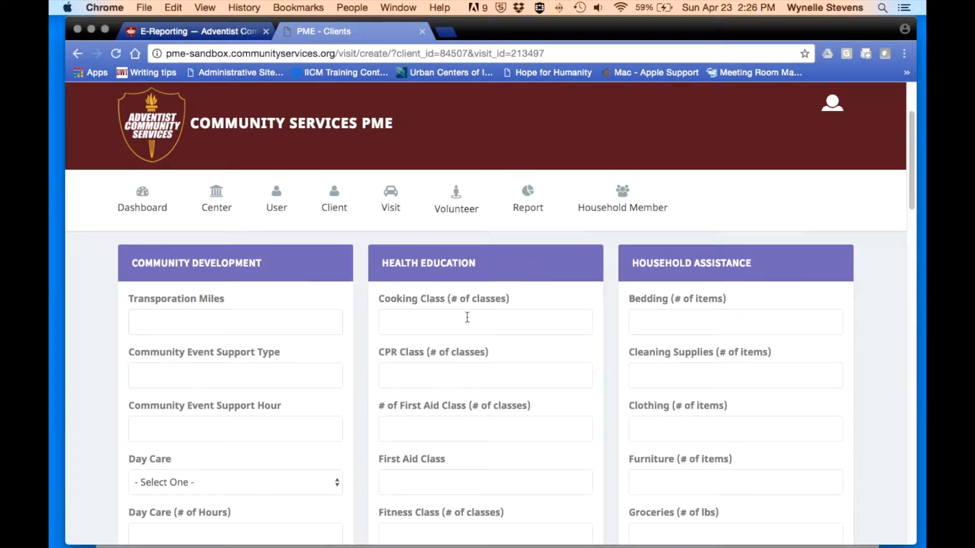
{"action": "scroll", "coordinate": [463, 370], "scroll_direction": "down", "scroll_amount": 1}
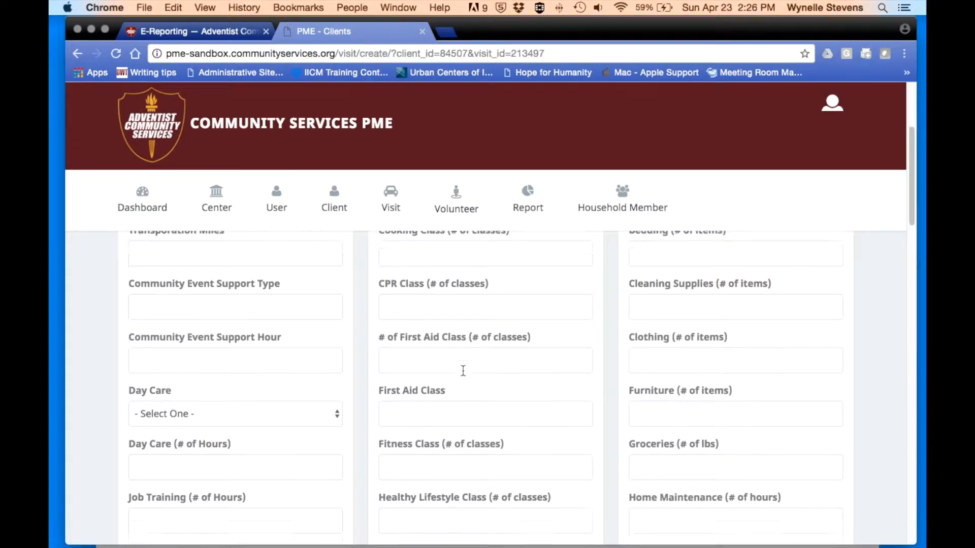
{"action": "scroll", "coordinate": [463, 371], "scroll_direction": "down", "scroll_amount": 1}
{"action": "scroll", "coordinate": [449, 369], "scroll_direction": "down", "scroll_amount": 2}
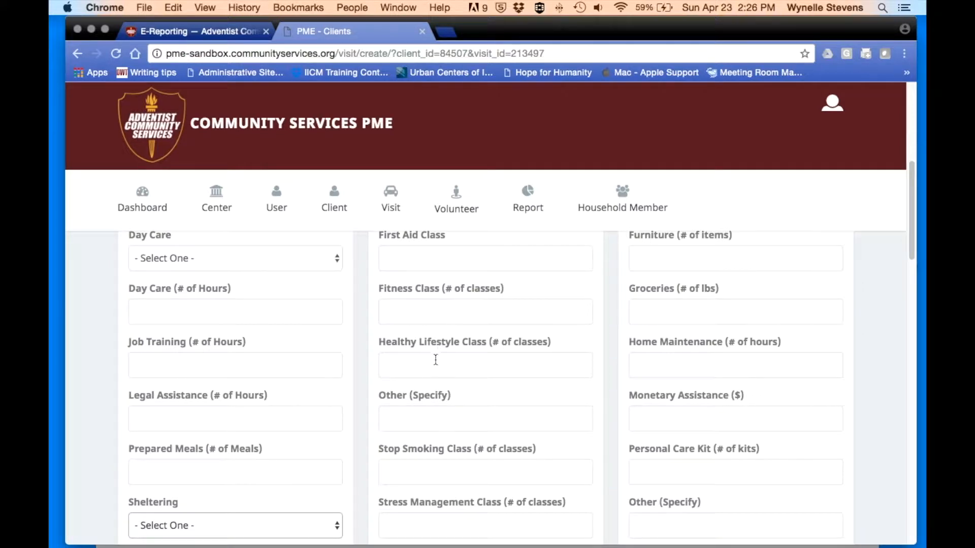
{"action": "scroll", "coordinate": [435, 360], "scroll_direction": "down", "scroll_amount": 1}
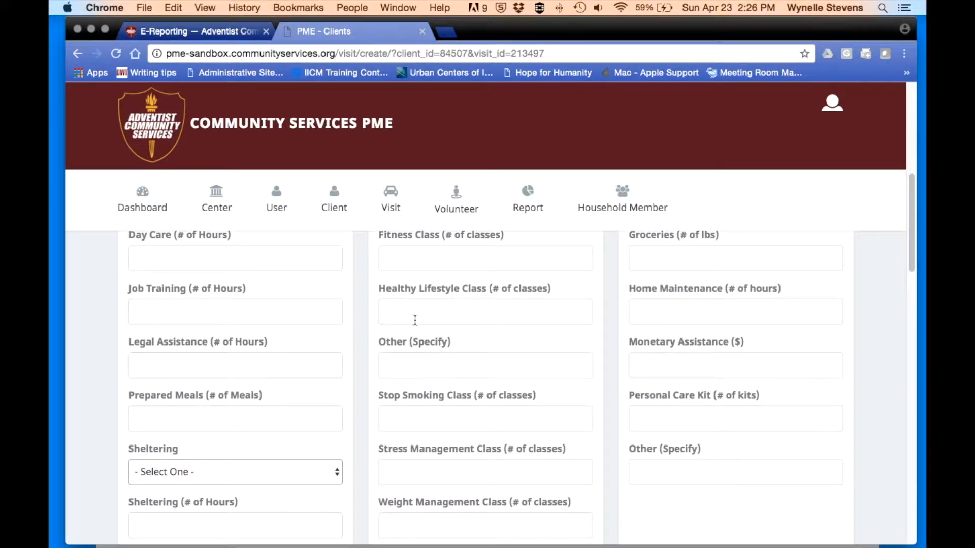
{"action": "scroll", "coordinate": [483, 305], "scroll_direction": "down", "scroll_amount": 1}
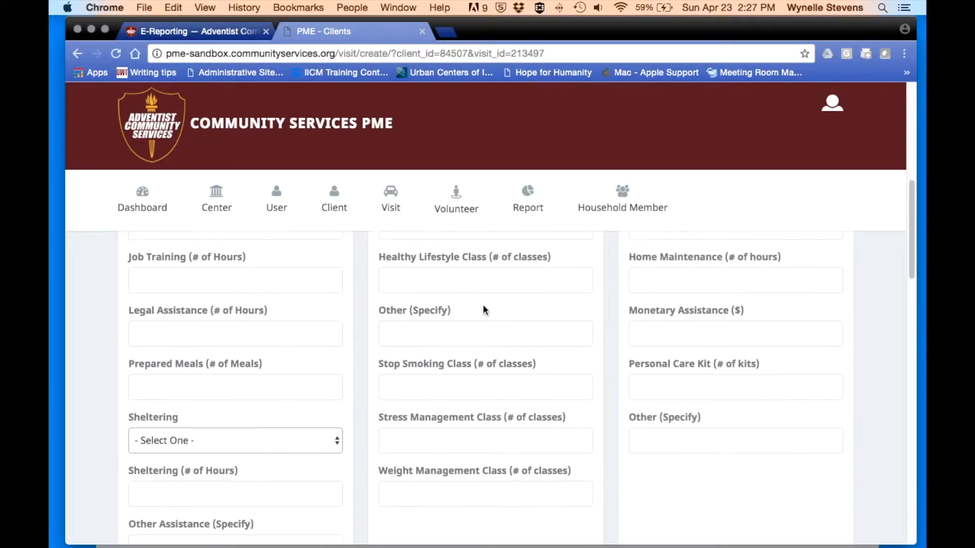
{"action": "scroll", "coordinate": [483, 305], "scroll_direction": "down", "scroll_amount": 1}
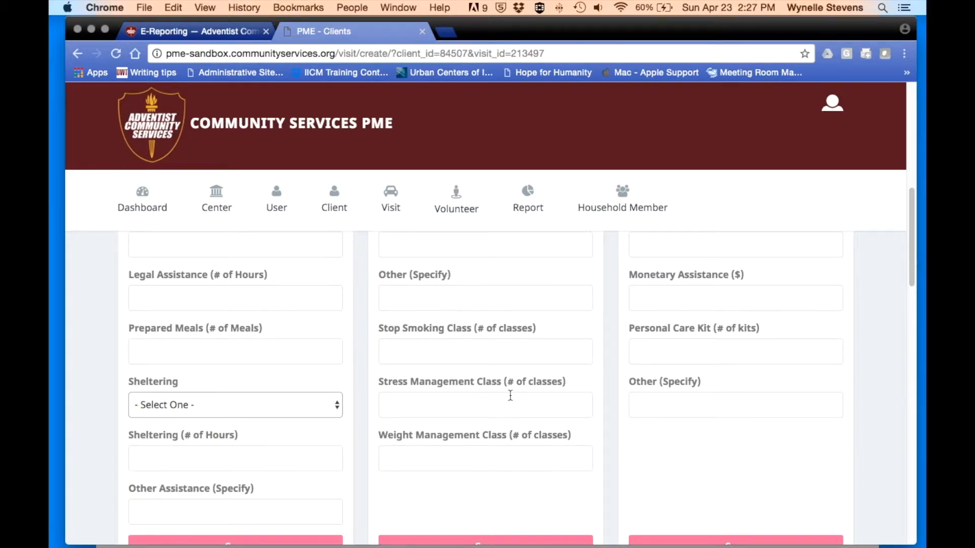
{"action": "scroll", "coordinate": [484, 451], "scroll_direction": "down", "scroll_amount": 1}
{"action": "scroll", "coordinate": [483, 447], "scroll_direction": "up", "scroll_amount": 5}
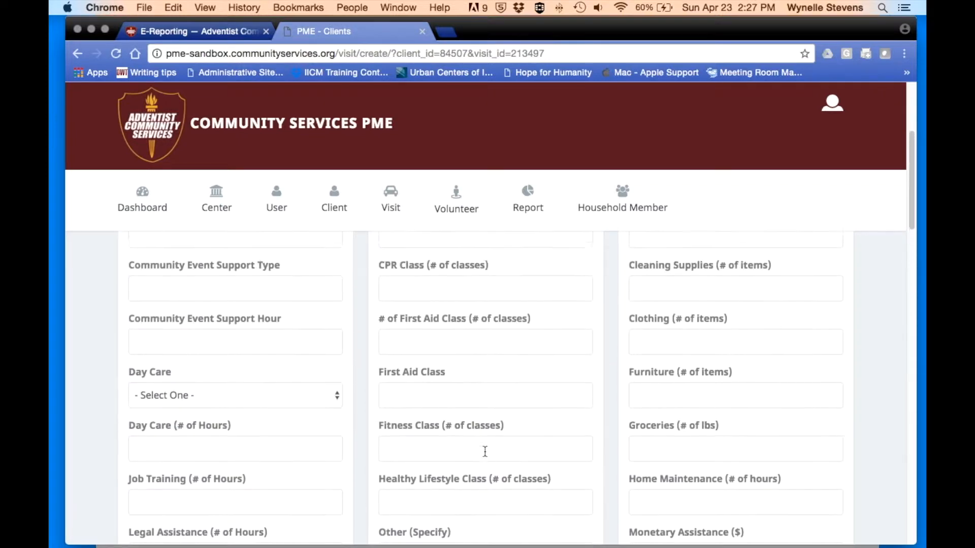
{"action": "scroll", "coordinate": [485, 452], "scroll_direction": "up", "scroll_amount": 3}
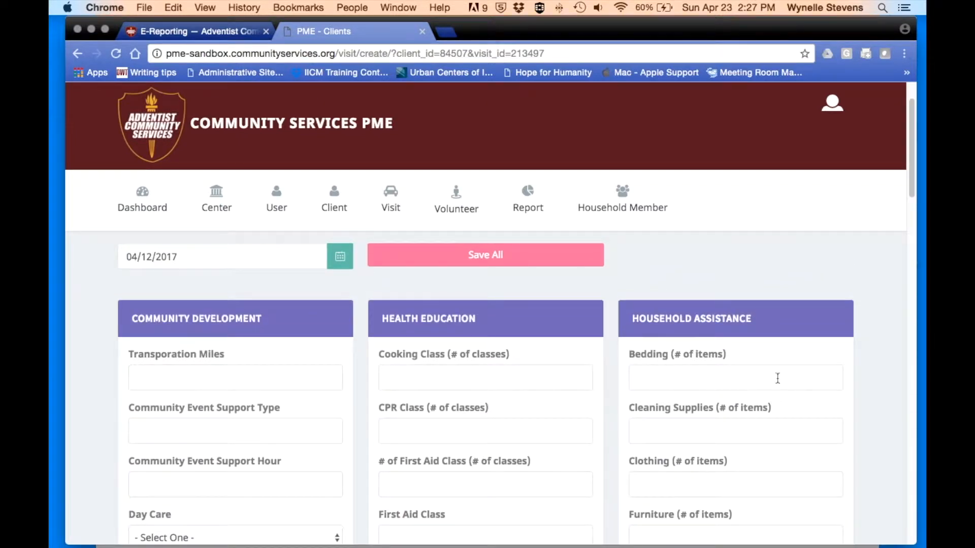
{"action": "scroll", "coordinate": [783, 312], "scroll_direction": "down", "scroll_amount": 2}
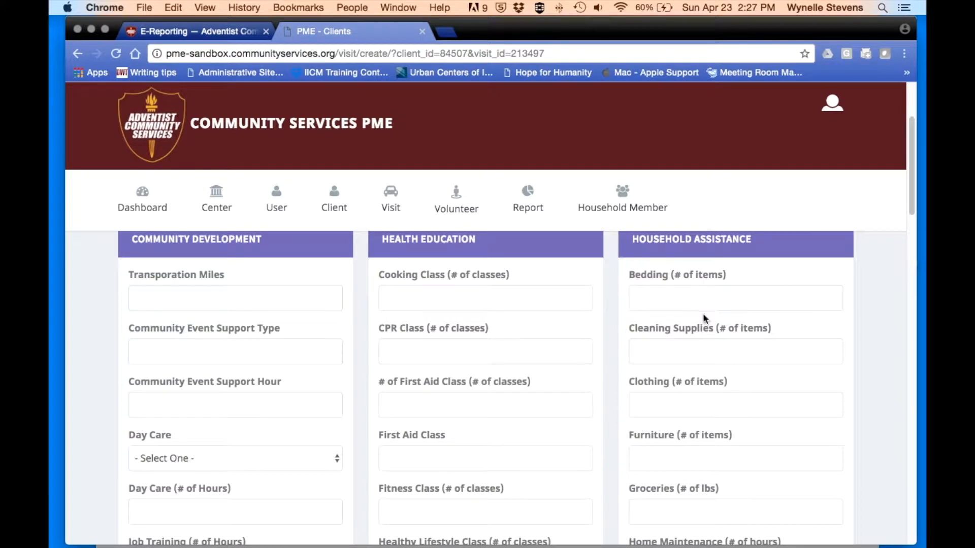
{"action": "scroll", "coordinate": [702, 334], "scroll_direction": "down", "scroll_amount": 1}
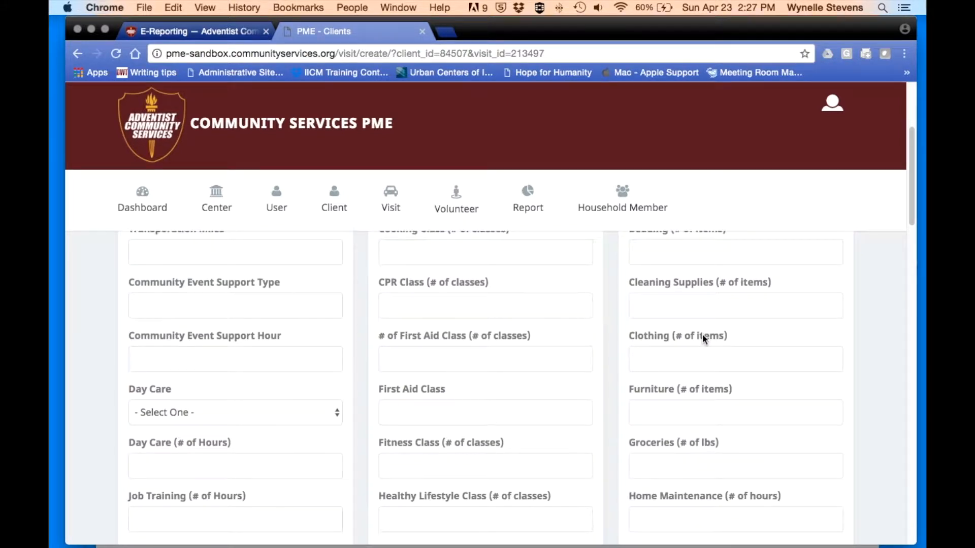
{"action": "scroll", "coordinate": [702, 333], "scroll_direction": "down", "scroll_amount": 1}
{"action": "scroll", "coordinate": [703, 336], "scroll_direction": "down", "scroll_amount": 3}
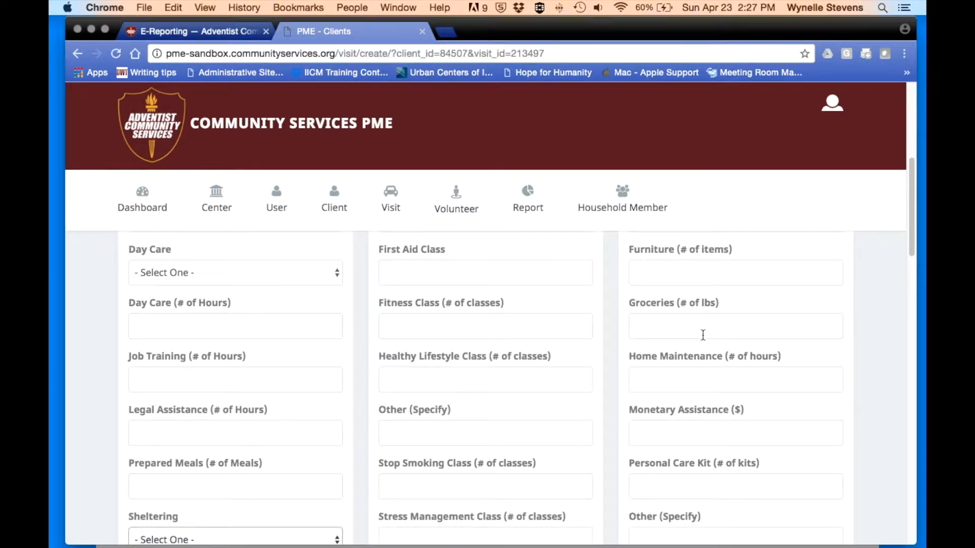
{"action": "scroll", "coordinate": [703, 336], "scroll_direction": "down", "scroll_amount": 2}
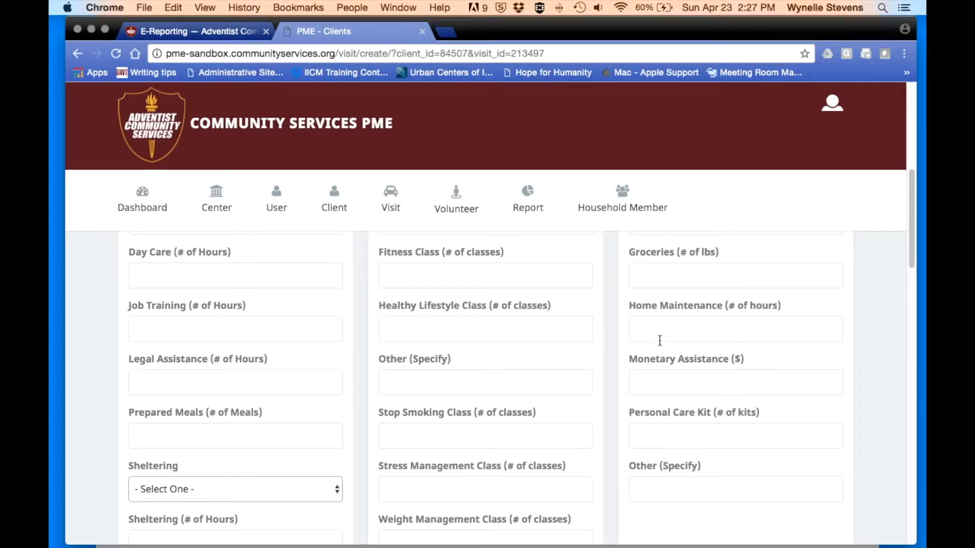
{"action": "scroll", "coordinate": [660, 340], "scroll_direction": "down", "scroll_amount": 2}
{"action": "scroll", "coordinate": [659, 341], "scroll_direction": "down", "scroll_amount": 1}
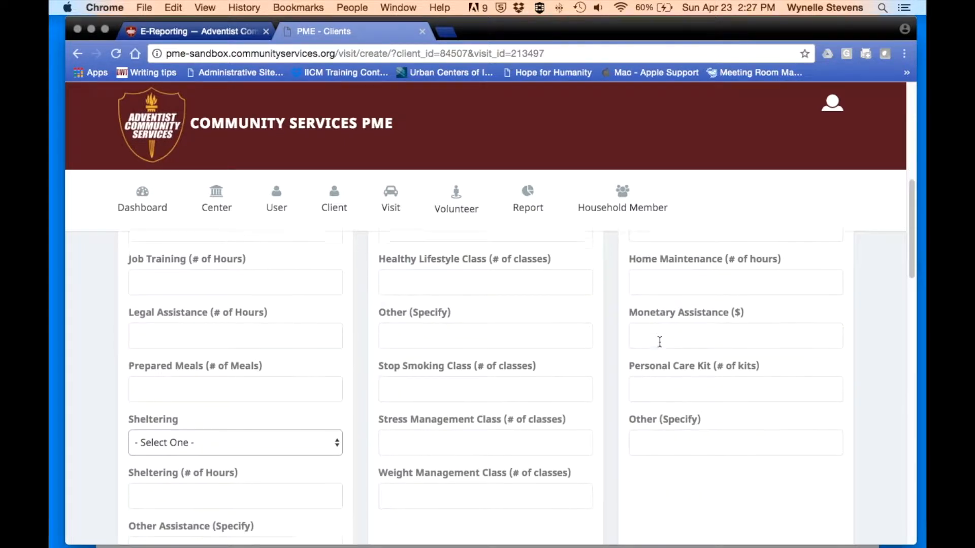
- Enter 100 for Monetary Assistance and 'Gar Voucher' under Other (Specify)
{"action": "left_click", "coordinate": [644, 317]}
{"action": "type", "text": "100"}
{"action": "left_click", "coordinate": [645, 376]}
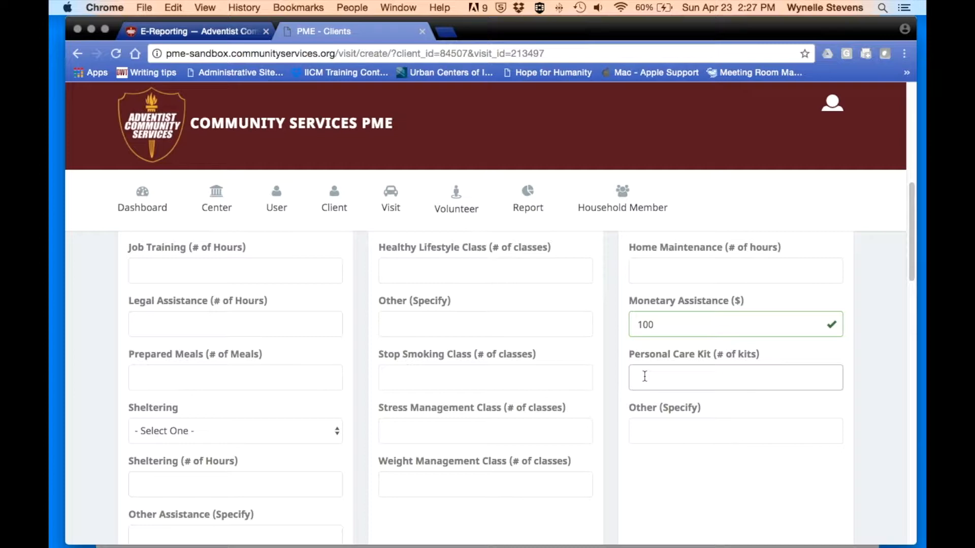
{"action": "scroll", "coordinate": [645, 376], "scroll_direction": "down", "scroll_amount": 1}
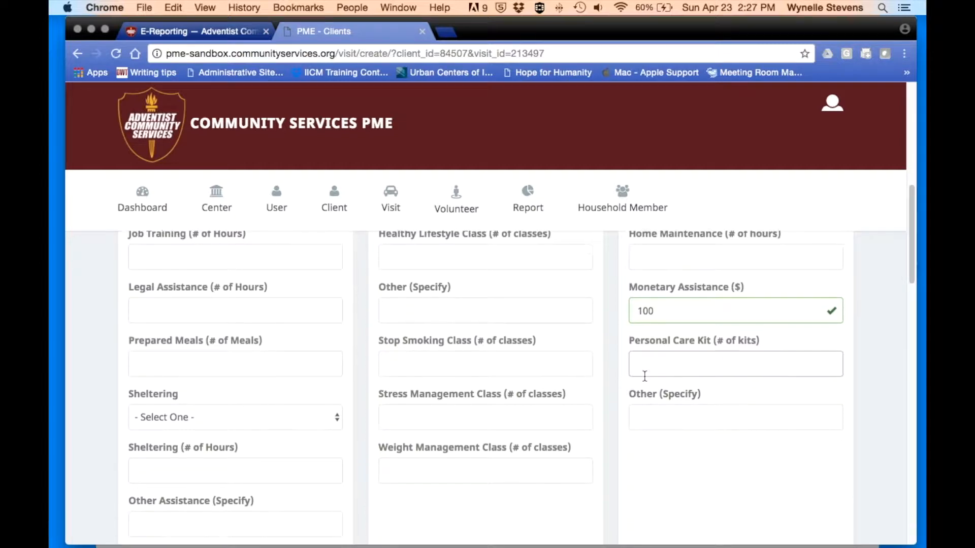
{"action": "left_click", "coordinate": [642, 422]}
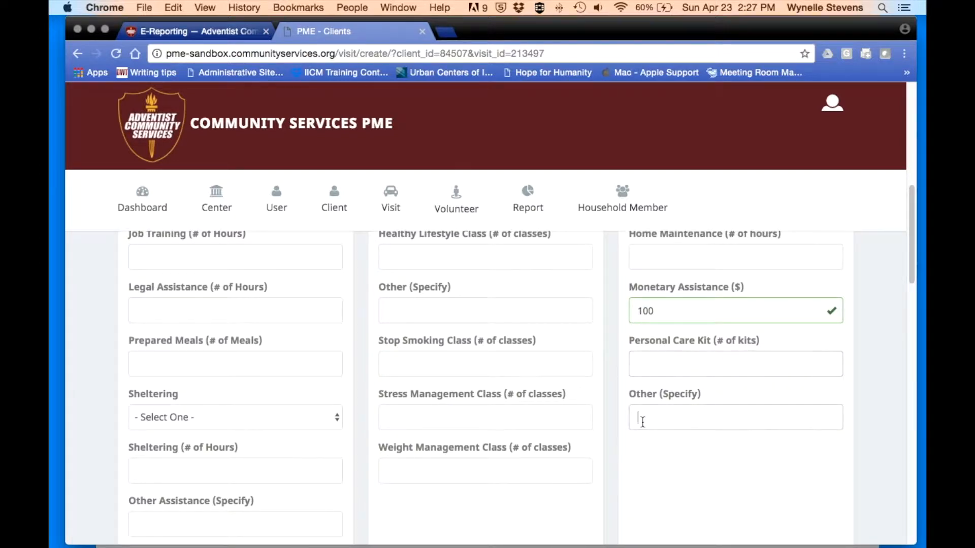
{"action": "type", "text": "Gar"}
{"action": "type", "text": " Voucher"}
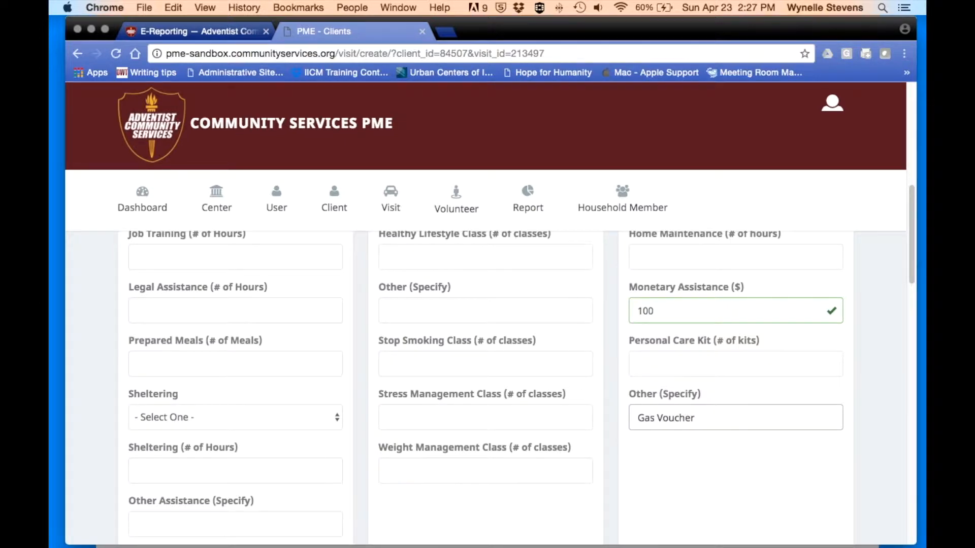
{"action": "scroll", "coordinate": [886, 329], "scroll_direction": "up", "scroll_amount": 5}
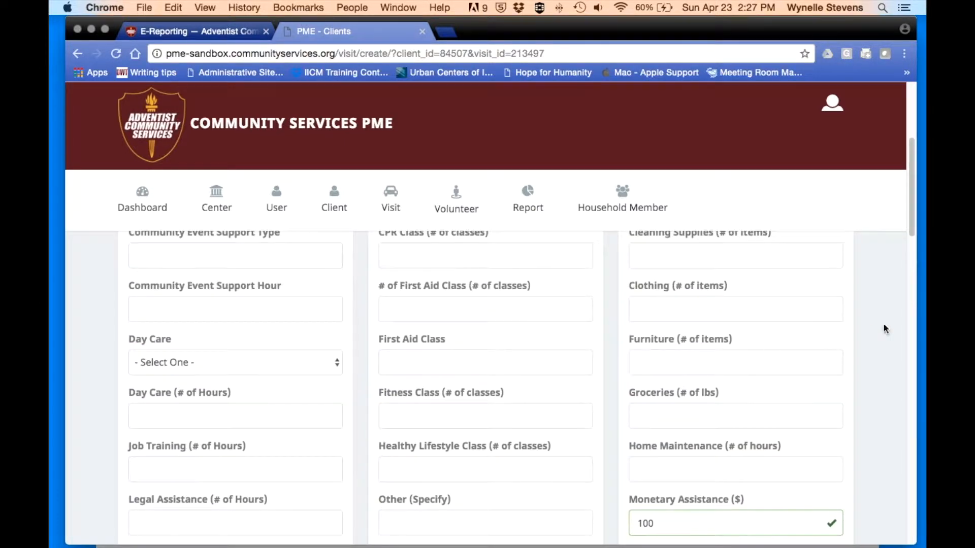
- Record 5 clothing items and 10 lbs of groceries
{"action": "left_click", "coordinate": [675, 310]}
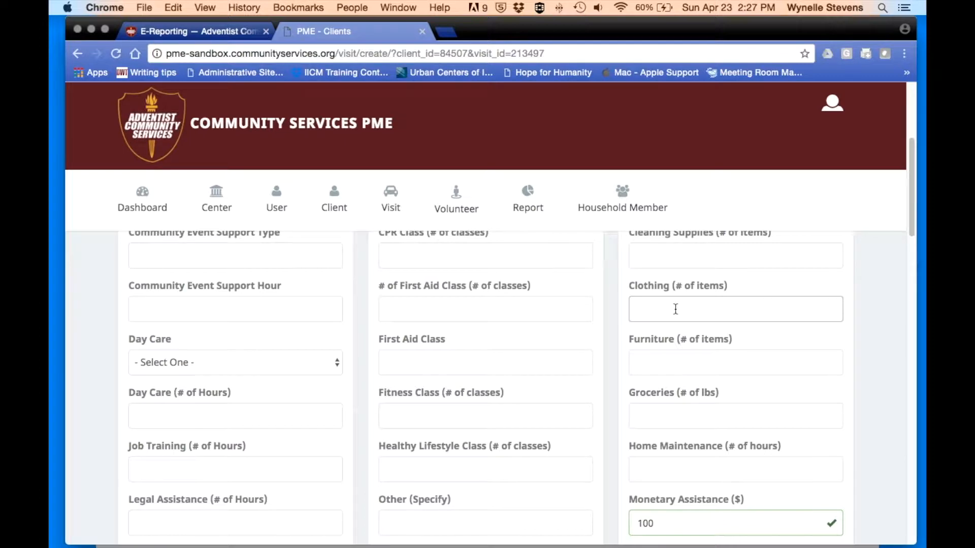
{"action": "type", "text": "5"}
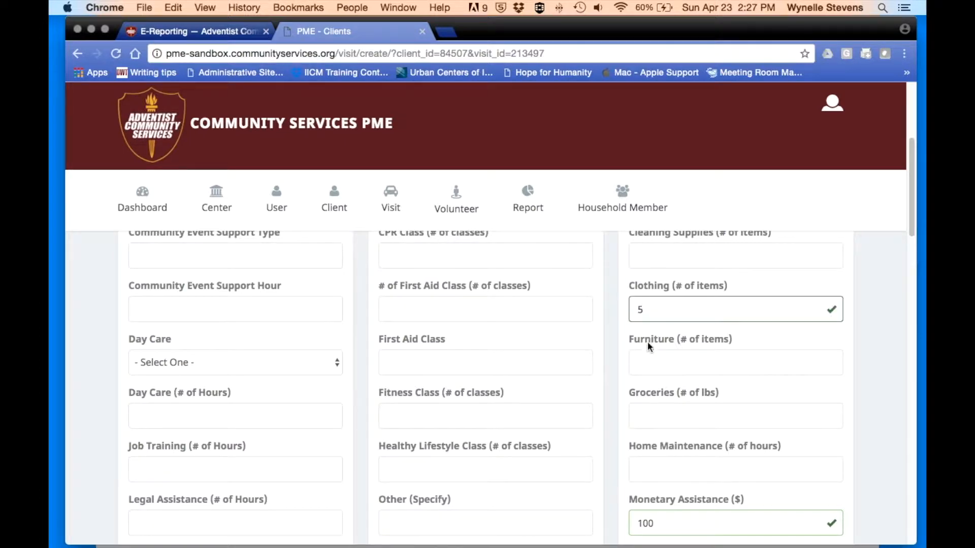
{"action": "scroll", "coordinate": [647, 346], "scroll_direction": "up", "scroll_amount": 1}
{"action": "scroll", "coordinate": [648, 346], "scroll_direction": "down", "scroll_amount": 2}
{"action": "left_click", "coordinate": [638, 387]}
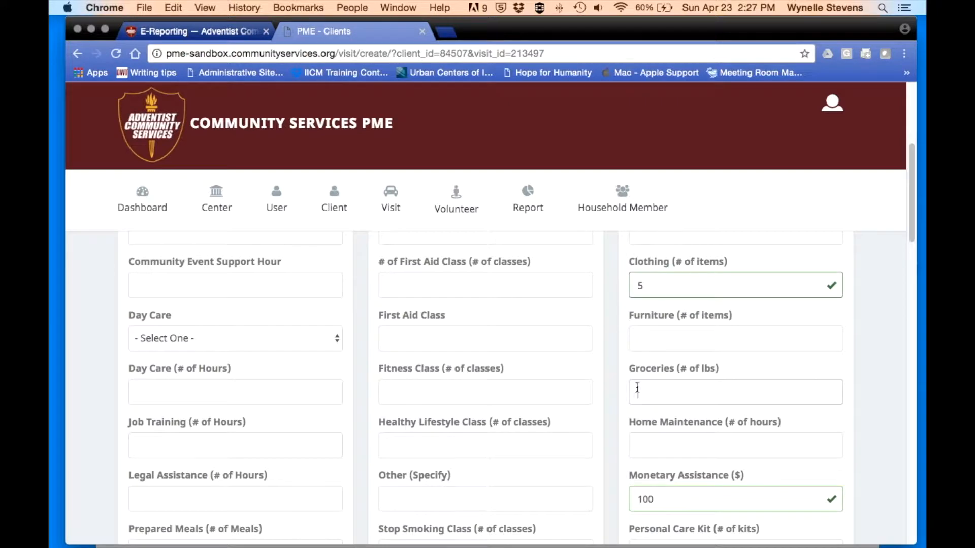
{"action": "type", "text": "10"}
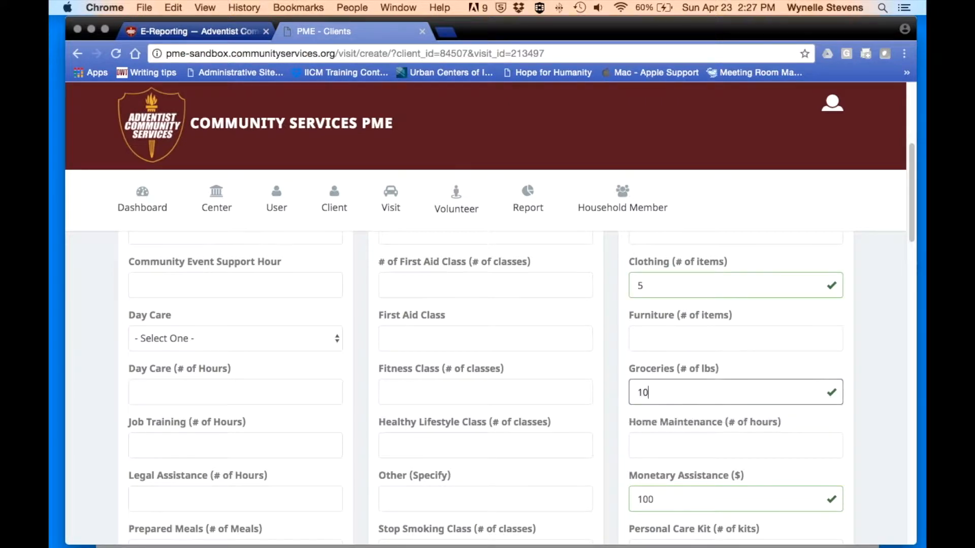
{"action": "scroll", "coordinate": [517, 378], "scroll_direction": "down", "scroll_amount": 9}
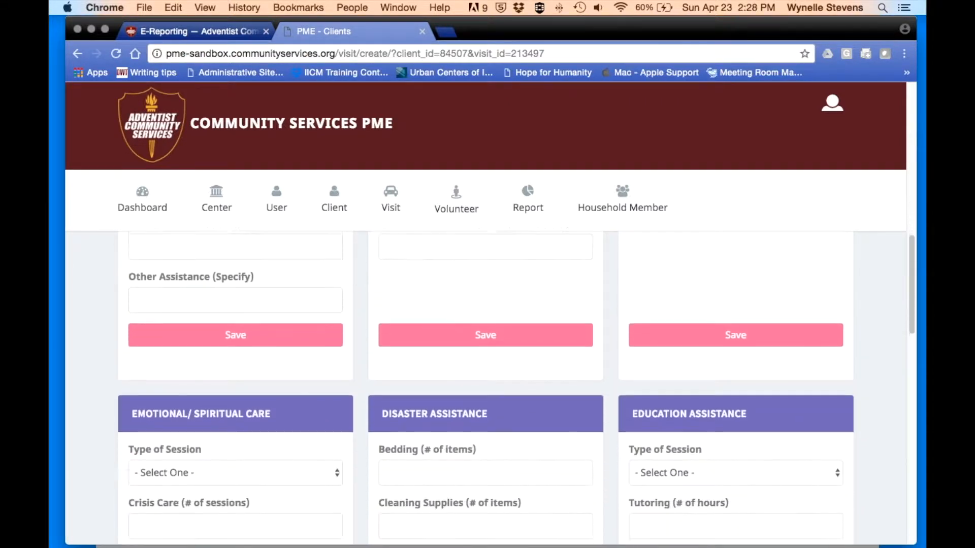
{"action": "scroll", "coordinate": [517, 378], "scroll_direction": "down", "scroll_amount": 2}
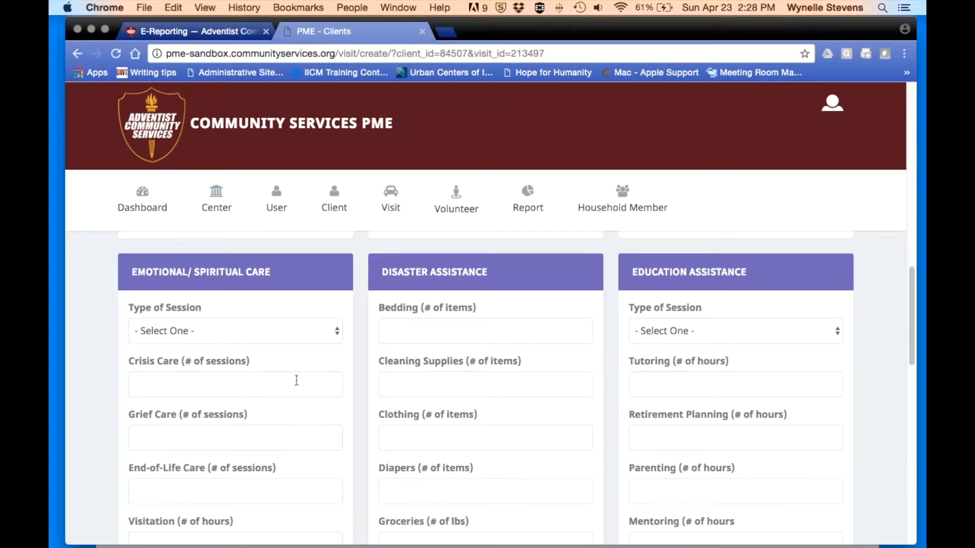
{"action": "left_click", "coordinate": [336, 336]}
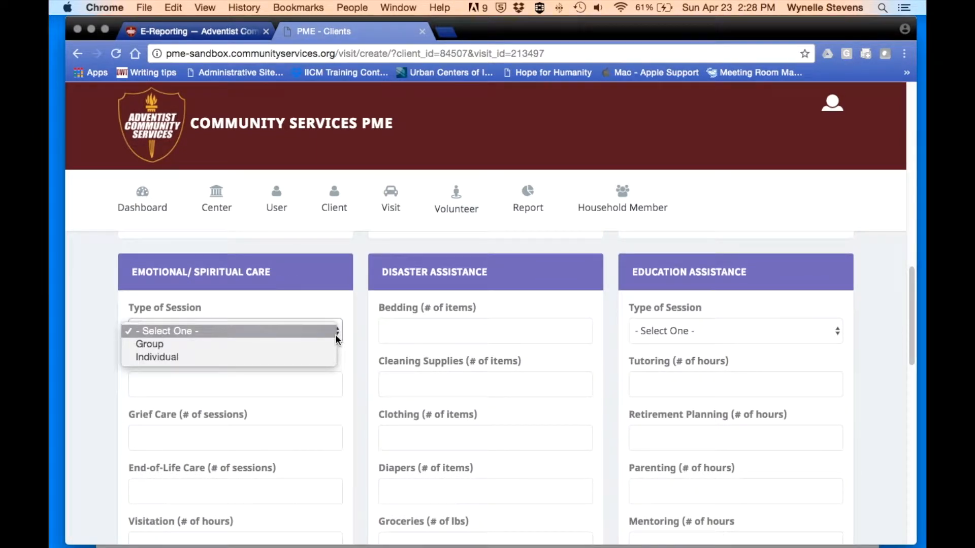
{"action": "left_click", "coordinate": [313, 385]}
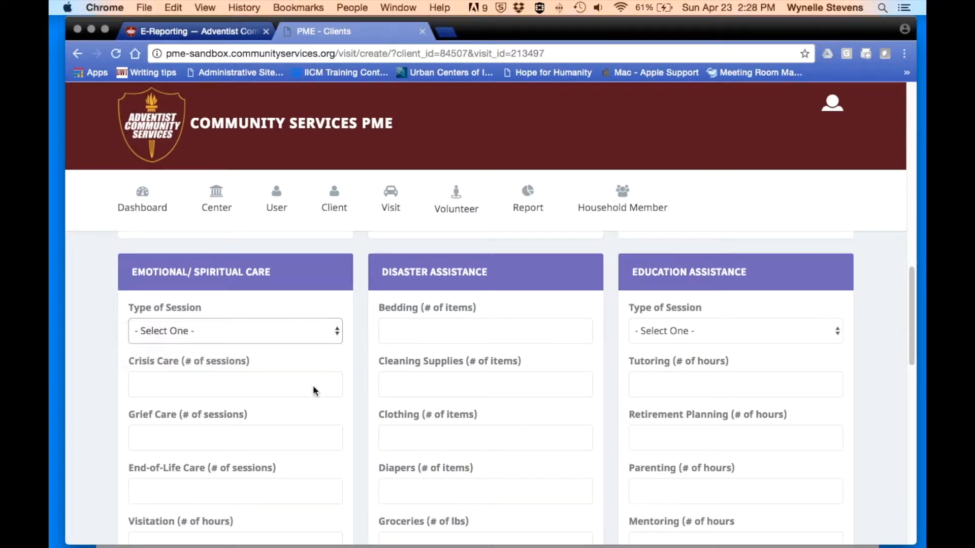
{"action": "scroll", "coordinate": [304, 384], "scroll_direction": "down", "scroll_amount": 1}
{"action": "scroll", "coordinate": [247, 358], "scroll_direction": "down", "scroll_amount": 2}
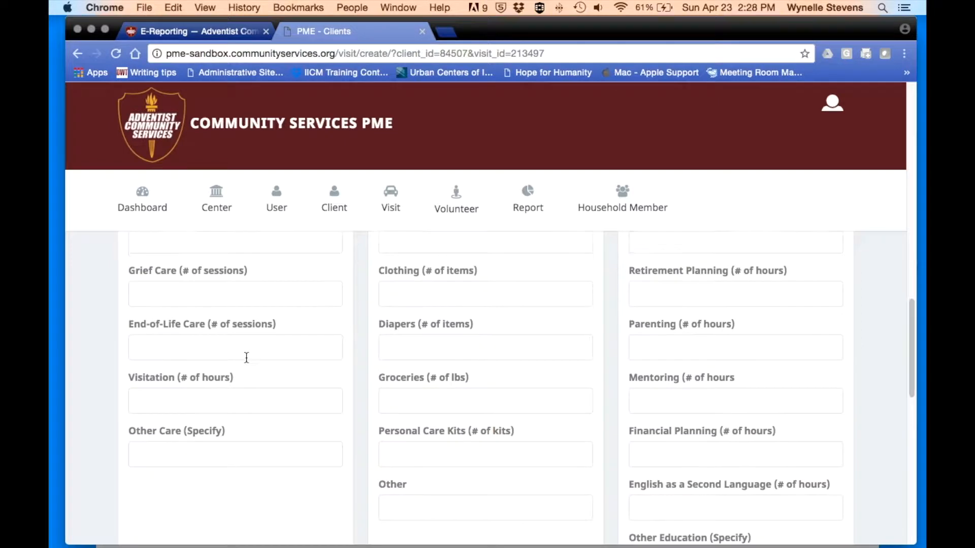
{"action": "scroll", "coordinate": [247, 358], "scroll_direction": "down", "scroll_amount": 2}
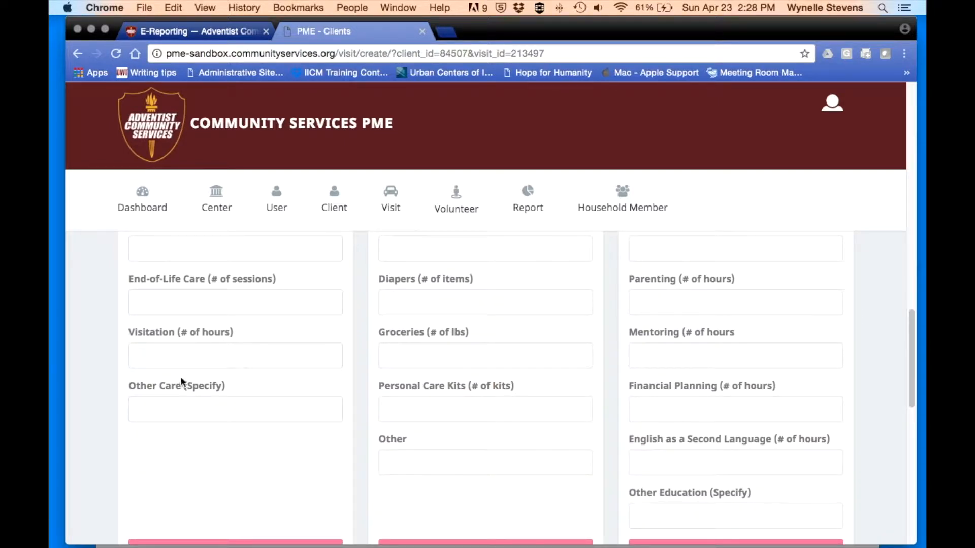
{"action": "scroll", "coordinate": [371, 370], "scroll_direction": "up", "scroll_amount": 5}
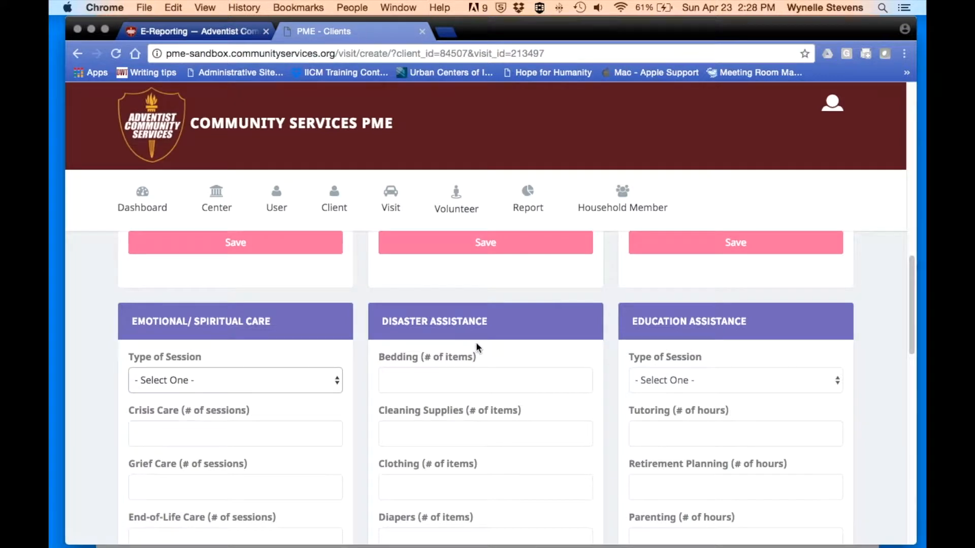
{"action": "scroll", "coordinate": [493, 352], "scroll_direction": "down", "scroll_amount": 3}
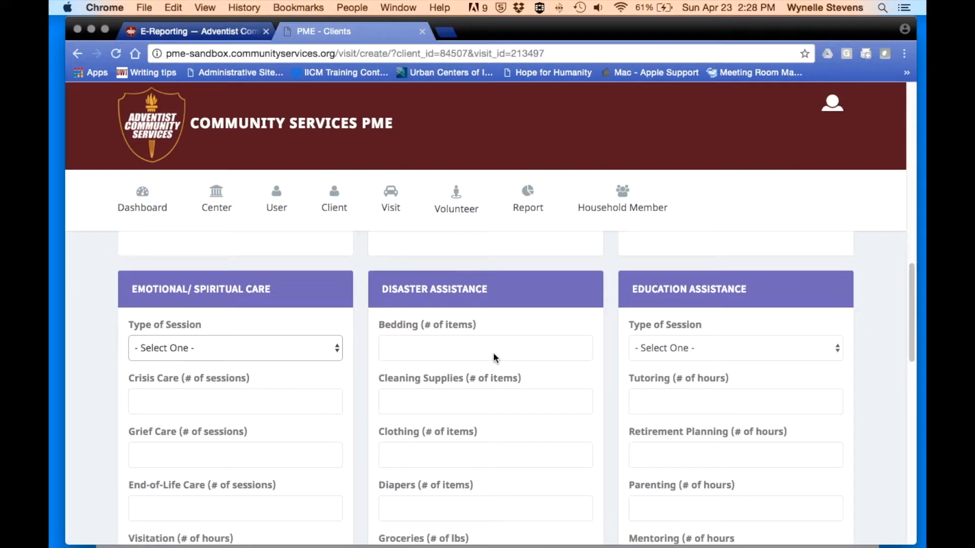
{"action": "scroll", "coordinate": [494, 353], "scroll_direction": "down", "scroll_amount": 2}
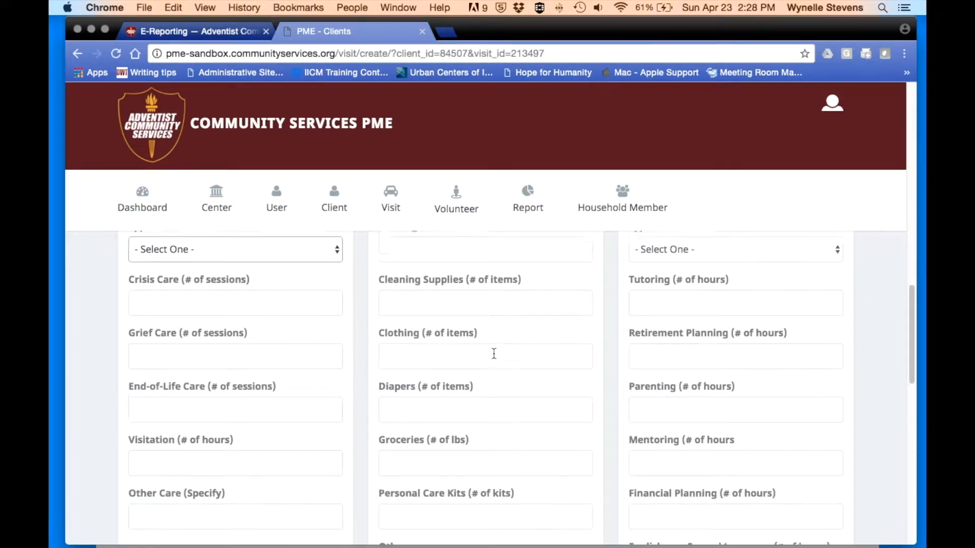
{"action": "scroll", "coordinate": [494, 354], "scroll_direction": "down", "scroll_amount": 2}
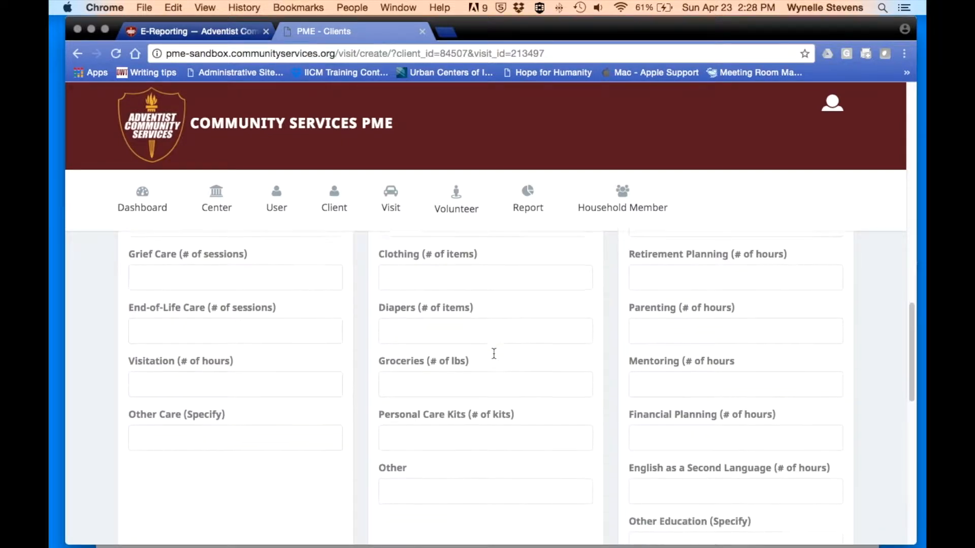
{"action": "scroll", "coordinate": [466, 363], "scroll_direction": "down", "scroll_amount": 1}
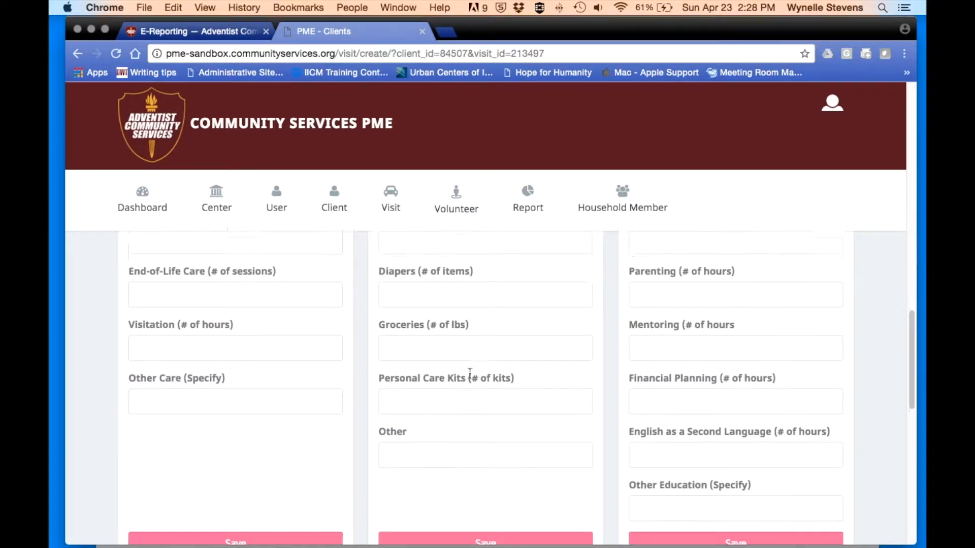
{"action": "scroll", "coordinate": [469, 386], "scroll_direction": "down", "scroll_amount": 1}
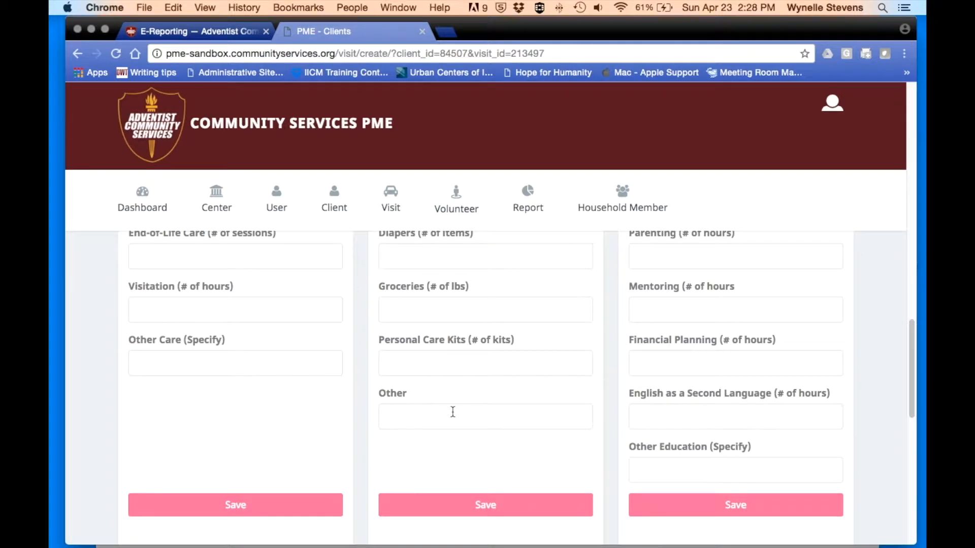
{"action": "scroll", "coordinate": [525, 381], "scroll_direction": "up", "scroll_amount": 5}
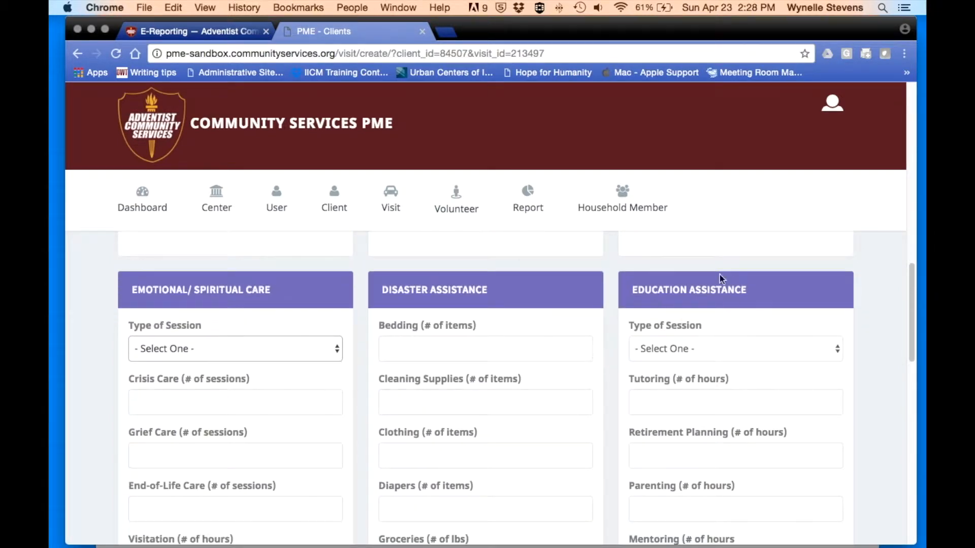
{"action": "left_click", "coordinate": [837, 351]}
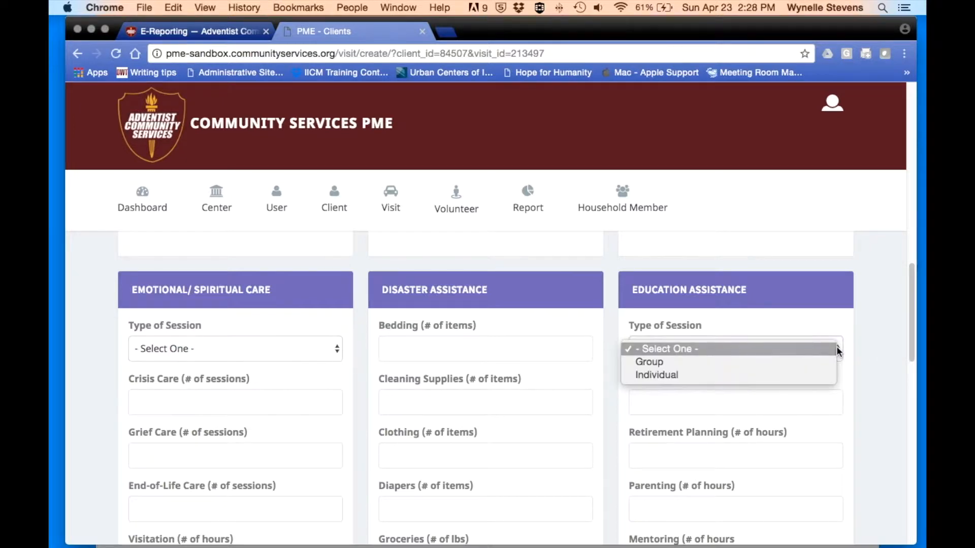
{"action": "left_click", "coordinate": [806, 391]}
{"action": "scroll", "coordinate": [779, 383], "scroll_direction": "down", "scroll_amount": 1}
{"action": "scroll", "coordinate": [779, 382], "scroll_direction": "down", "scroll_amount": 3}
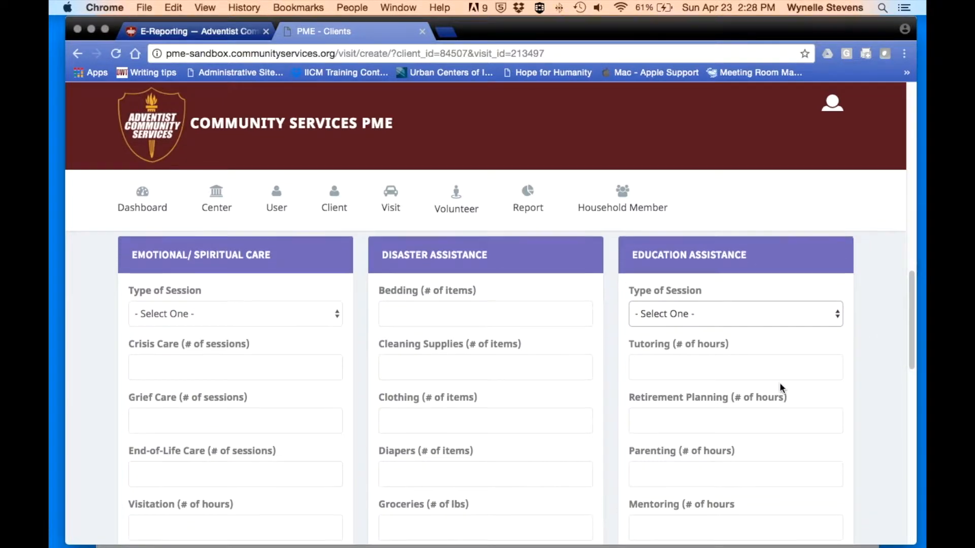
{"action": "scroll", "coordinate": [780, 384], "scroll_direction": "down", "scroll_amount": 5}
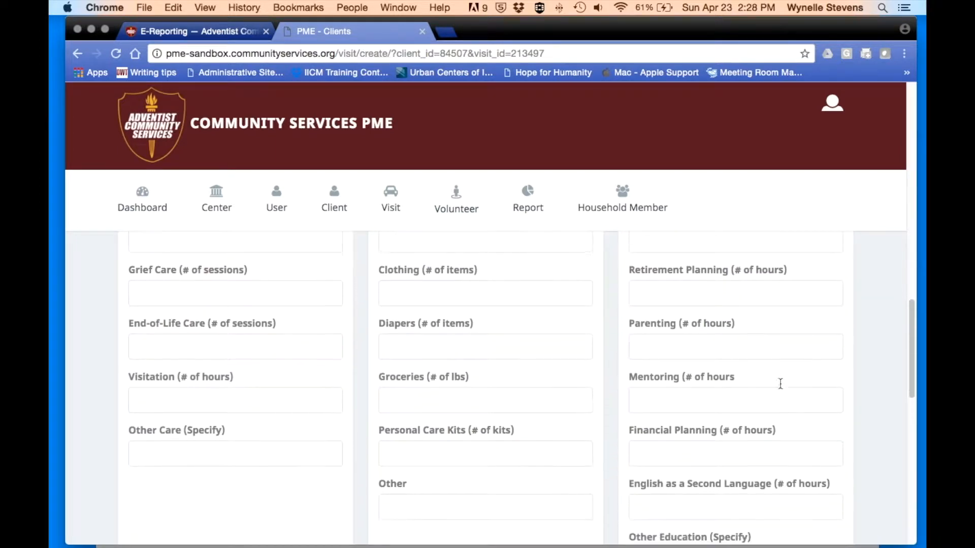
{"action": "scroll", "coordinate": [779, 385], "scroll_direction": "down", "scroll_amount": 3}
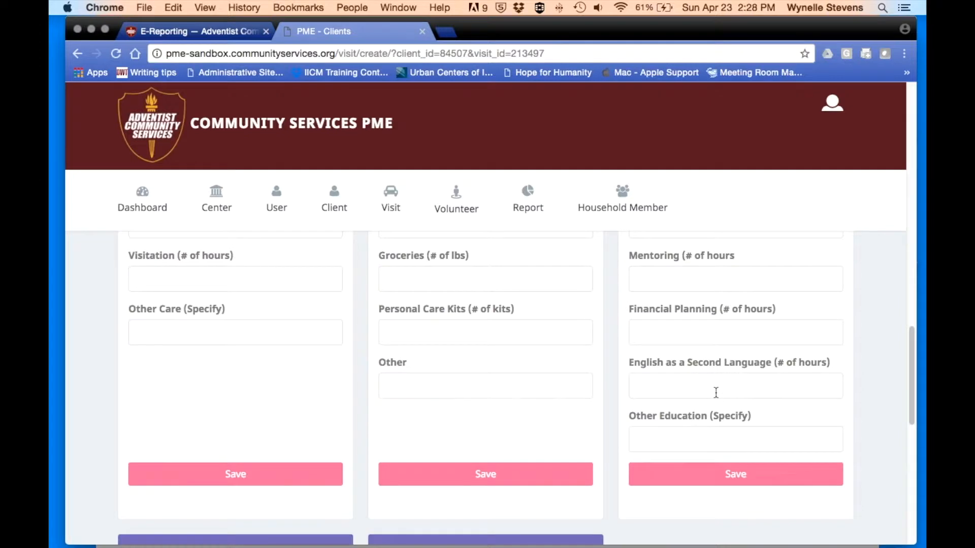
{"action": "scroll", "coordinate": [715, 392], "scroll_direction": "down", "scroll_amount": 8}
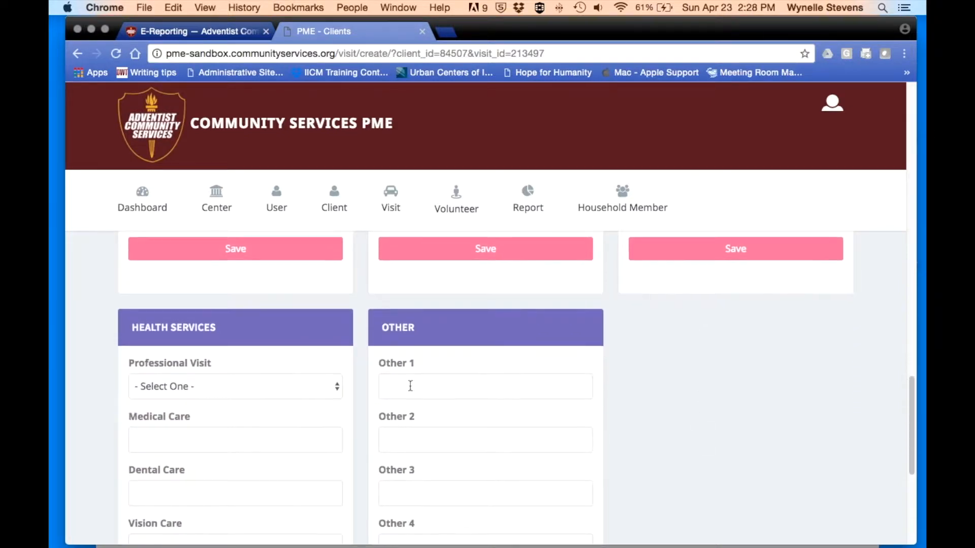
- Enter 'Eye exam' as Vision Care, leaving the professional visit type unchanged
{"action": "scroll", "coordinate": [272, 391], "scroll_direction": "down", "scroll_amount": 3}
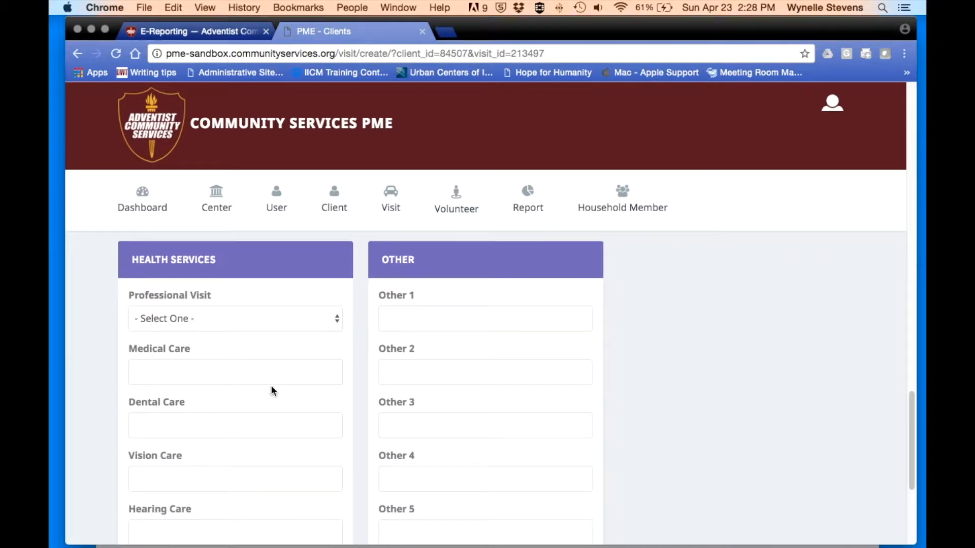
{"action": "left_click", "coordinate": [338, 305]}
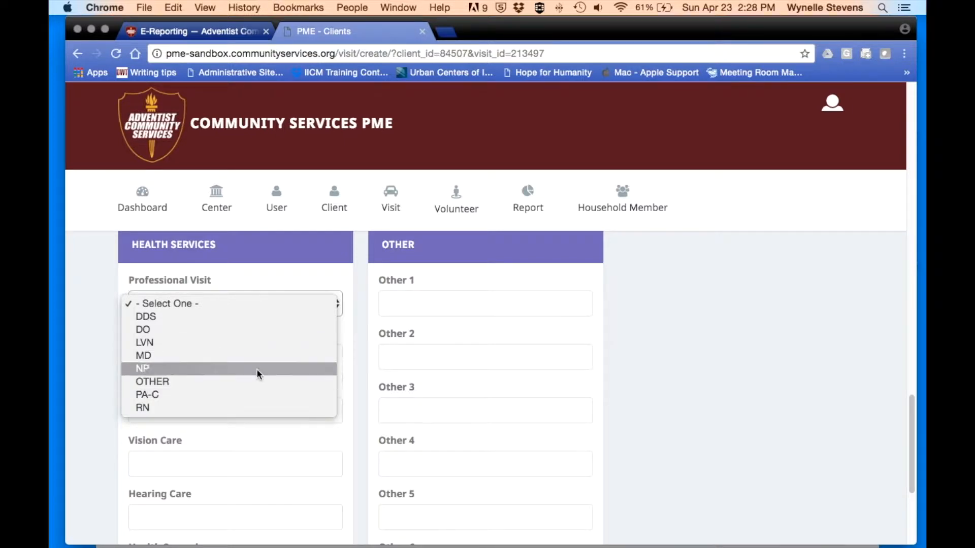
{"action": "left_click", "coordinate": [261, 436]}
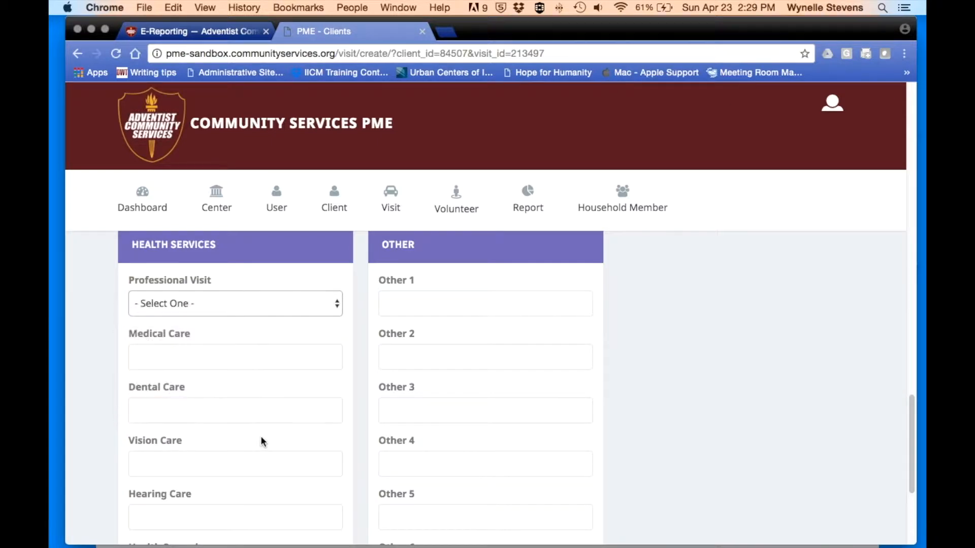
{"action": "scroll", "coordinate": [179, 351], "scroll_direction": "down", "scroll_amount": 3}
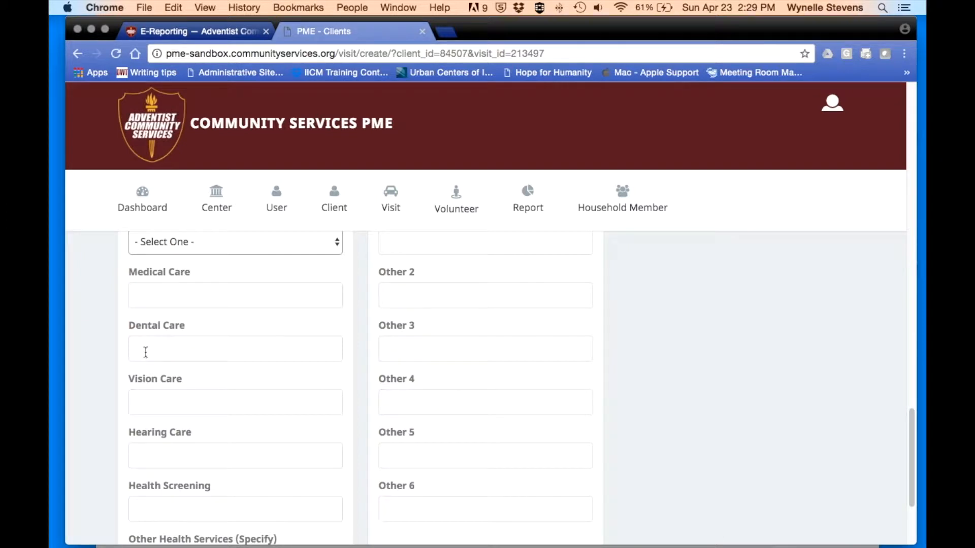
{"action": "left_click", "coordinate": [142, 401]}
{"action": "type", "text": "Eye exam"}
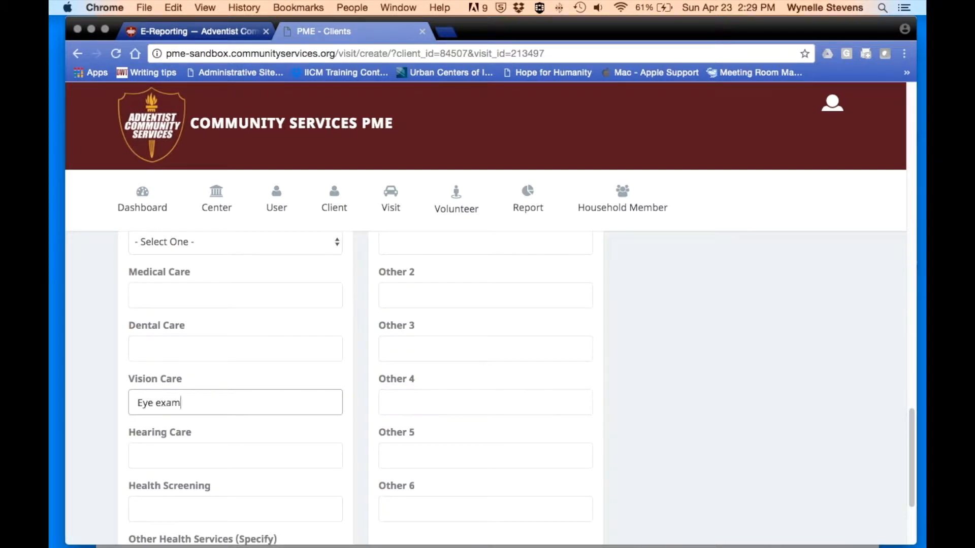
- Save all sections of the visit and acknowledge the success message
{"action": "scroll", "coordinate": [174, 428], "scroll_direction": "down", "scroll_amount": 2}
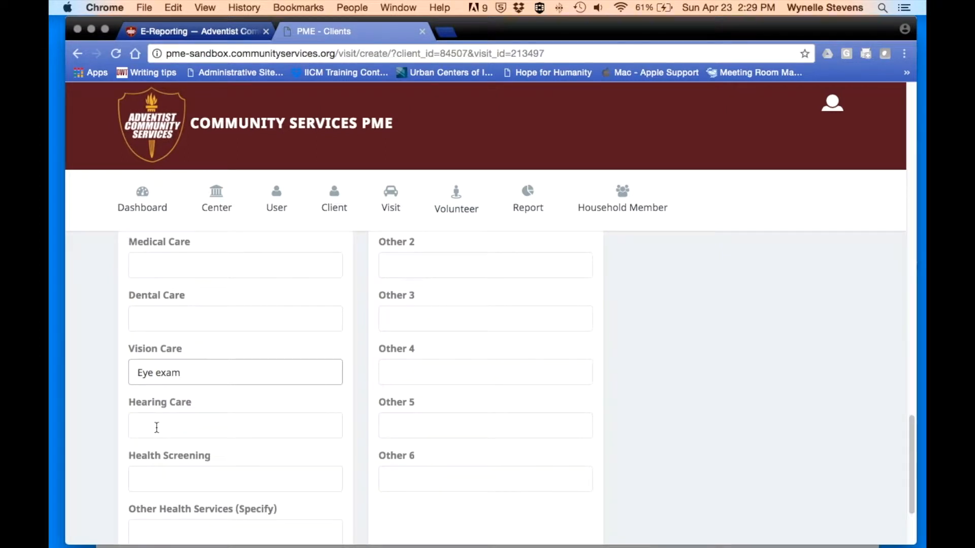
{"action": "scroll", "coordinate": [146, 465], "scroll_direction": "down", "scroll_amount": 5}
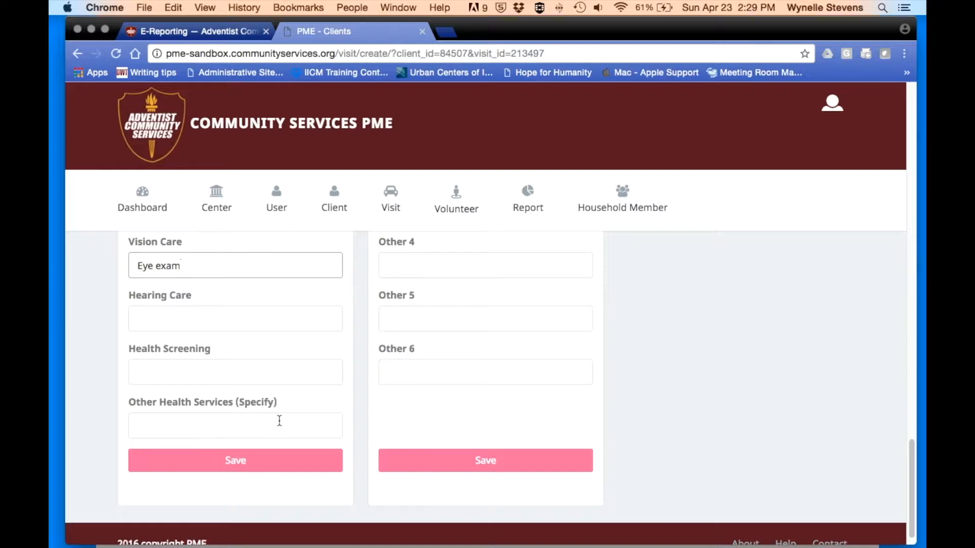
{"action": "scroll", "coordinate": [282, 420], "scroll_direction": "up", "scroll_amount": 9}
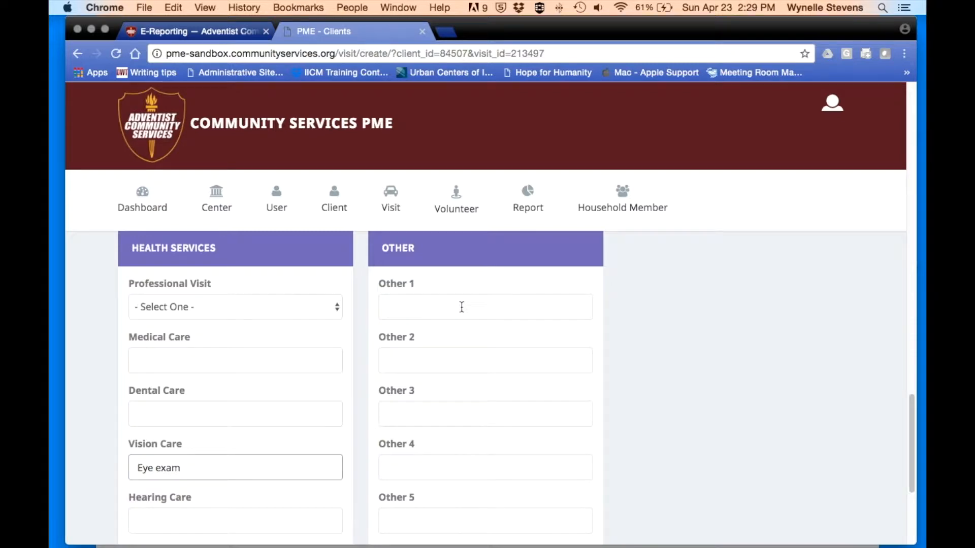
{"action": "scroll", "coordinate": [462, 308], "scroll_direction": "down", "scroll_amount": 9}
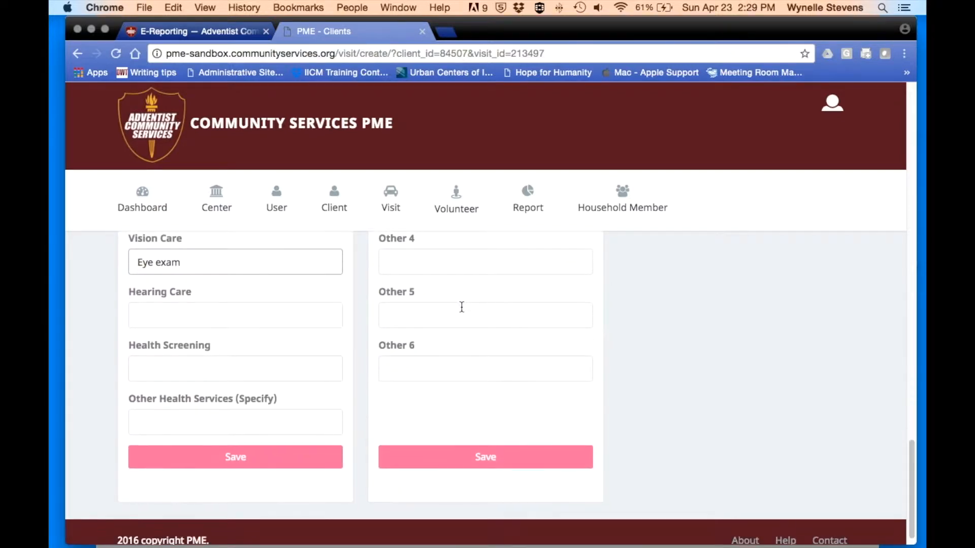
{"action": "scroll", "coordinate": [303, 401], "scroll_direction": "up", "scroll_amount": 12}
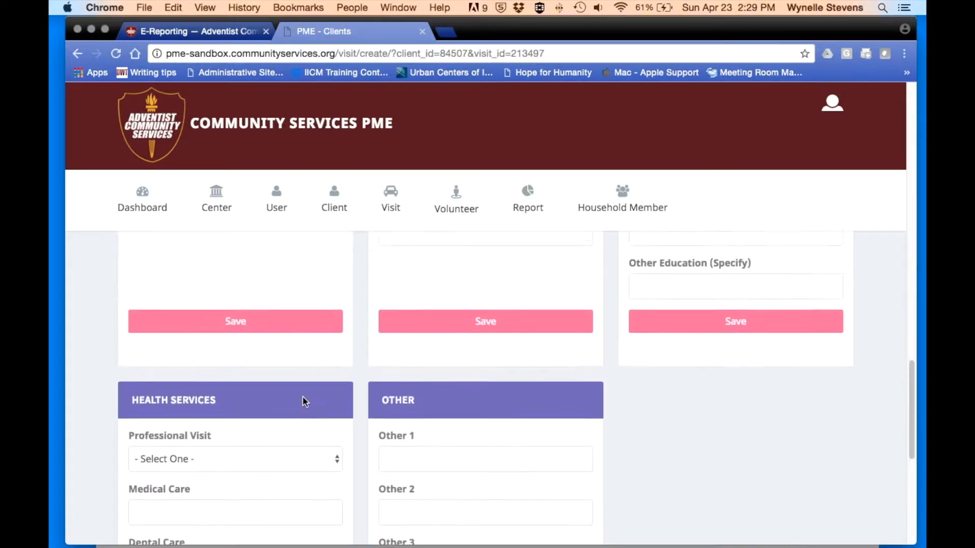
{"action": "scroll", "coordinate": [367, 280], "scroll_direction": "up", "scroll_amount": 2}
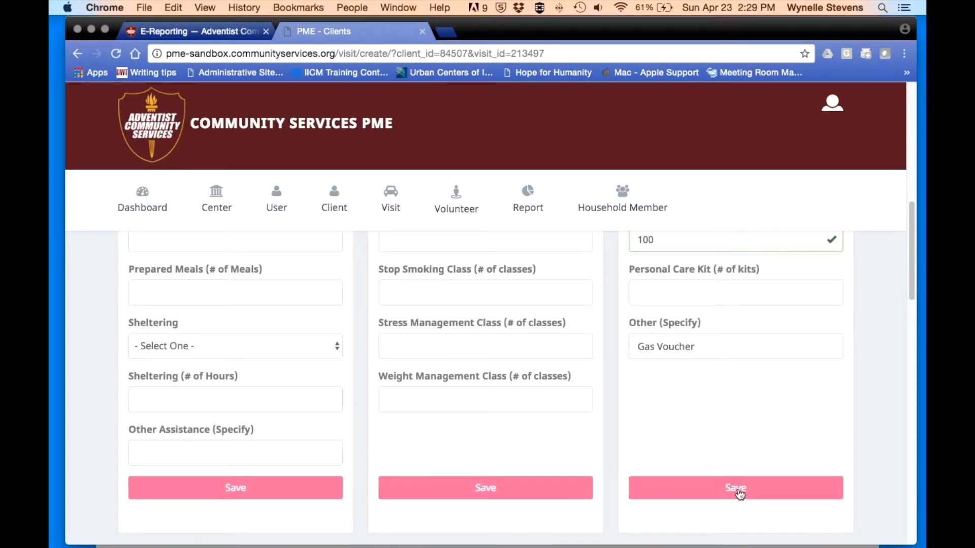
{"action": "scroll", "coordinate": [740, 494], "scroll_direction": "down", "scroll_amount": 10}
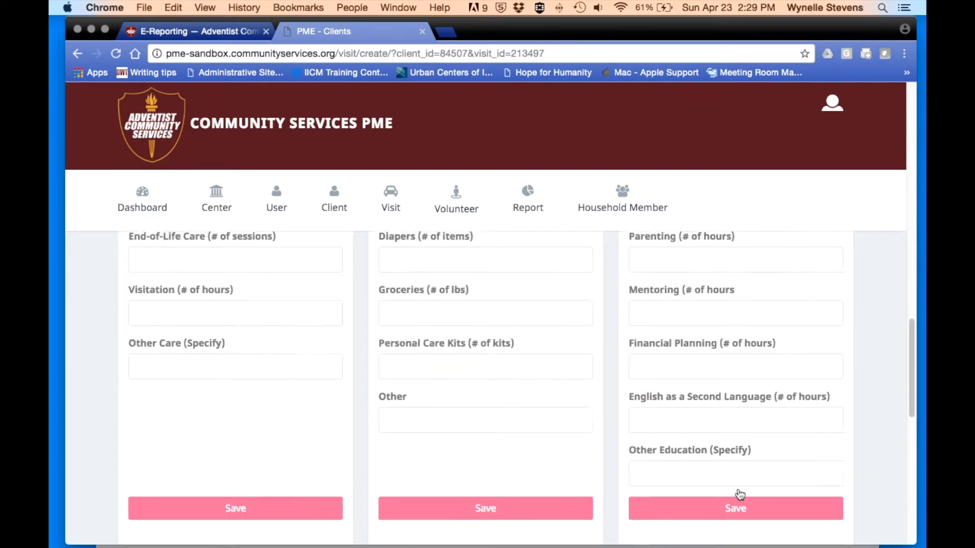
{"action": "scroll", "coordinate": [740, 494], "scroll_direction": "up", "scroll_amount": 15}
{"action": "left_click", "coordinate": [496, 332]}
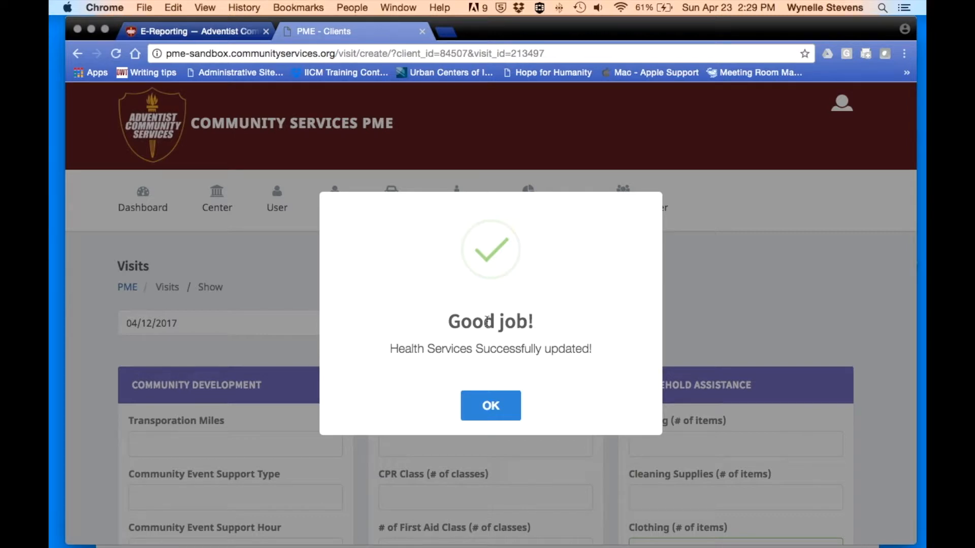
{"action": "left_click", "coordinate": [491, 405]}
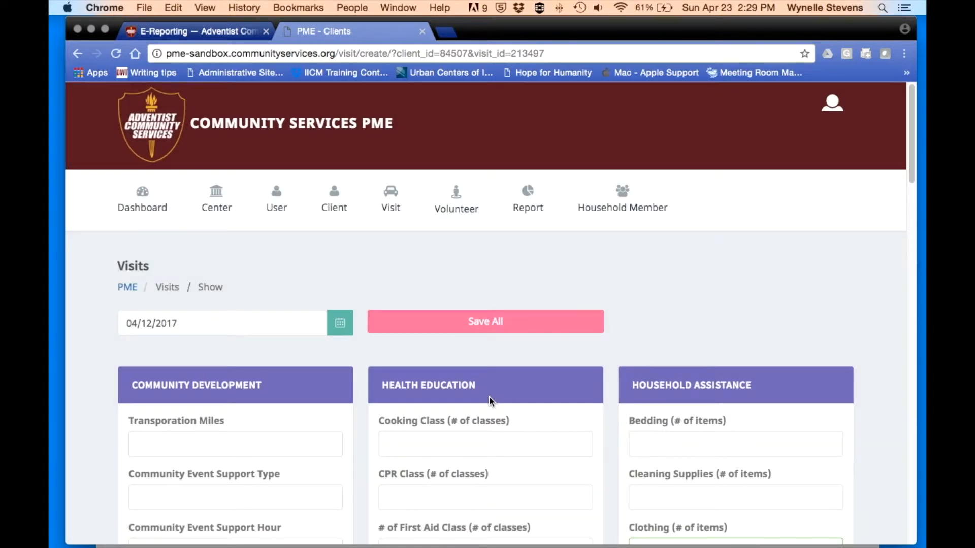
- Show all visits and expand the latest 04/23/2017 visit, listing clothing, groceries, monetary assistance and eye exam
{"action": "mouse_move", "coordinate": [333, 206]}
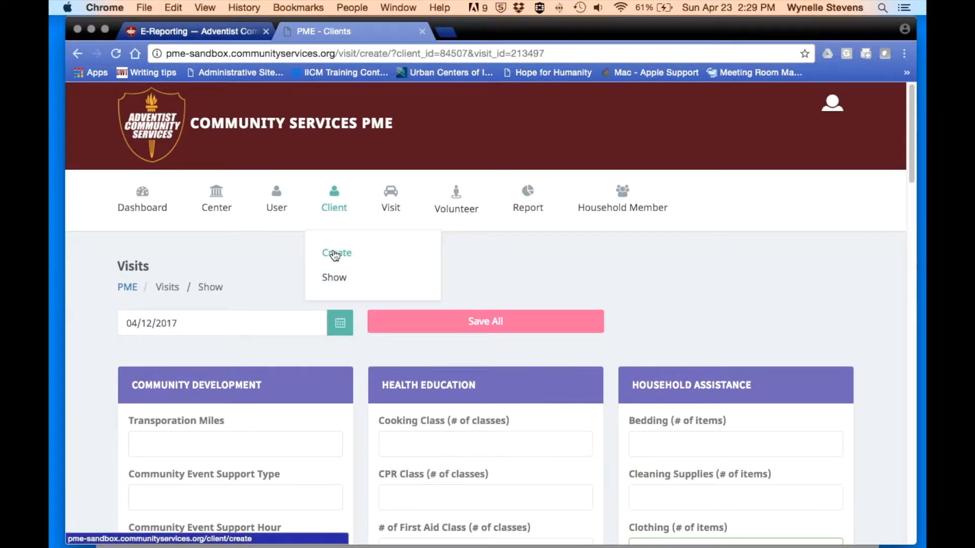
{"action": "mouse_move", "coordinate": [395, 222]}
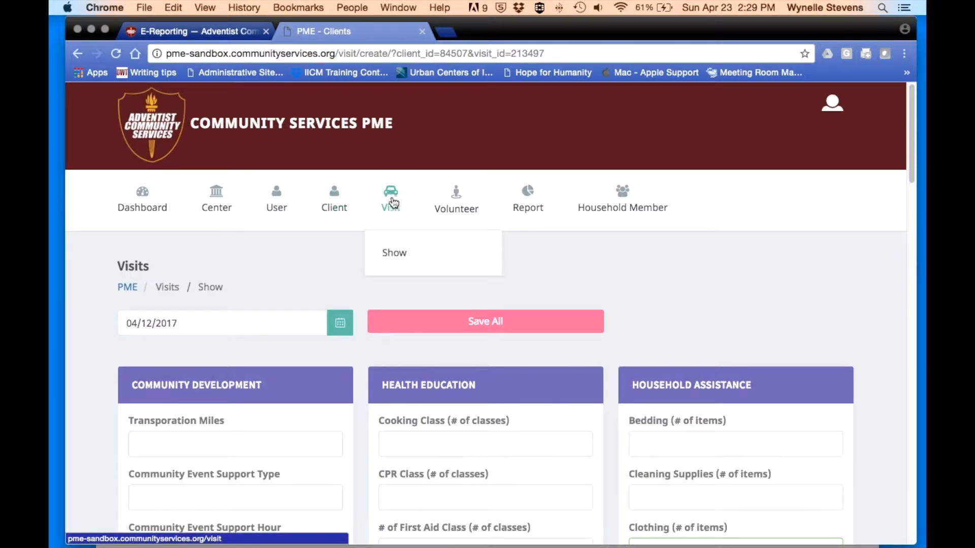
{"action": "left_click", "coordinate": [397, 256]}
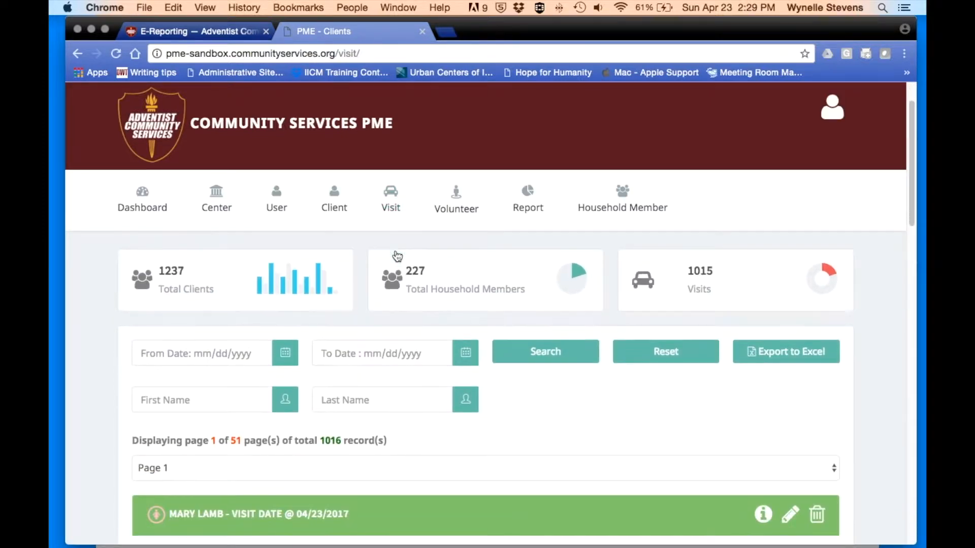
{"action": "scroll", "coordinate": [398, 255], "scroll_direction": "down", "scroll_amount": 2}
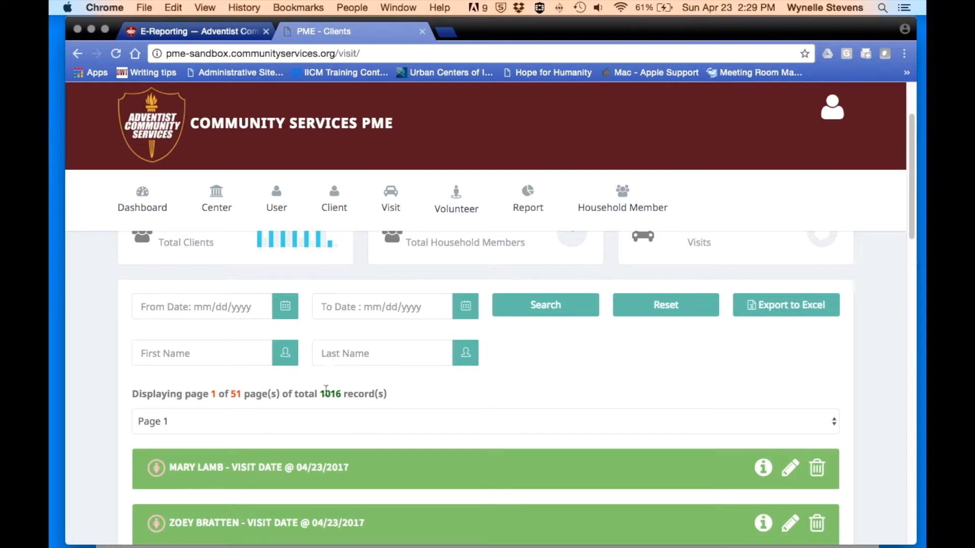
{"action": "scroll", "coordinate": [316, 346], "scroll_direction": "down", "scroll_amount": 1}
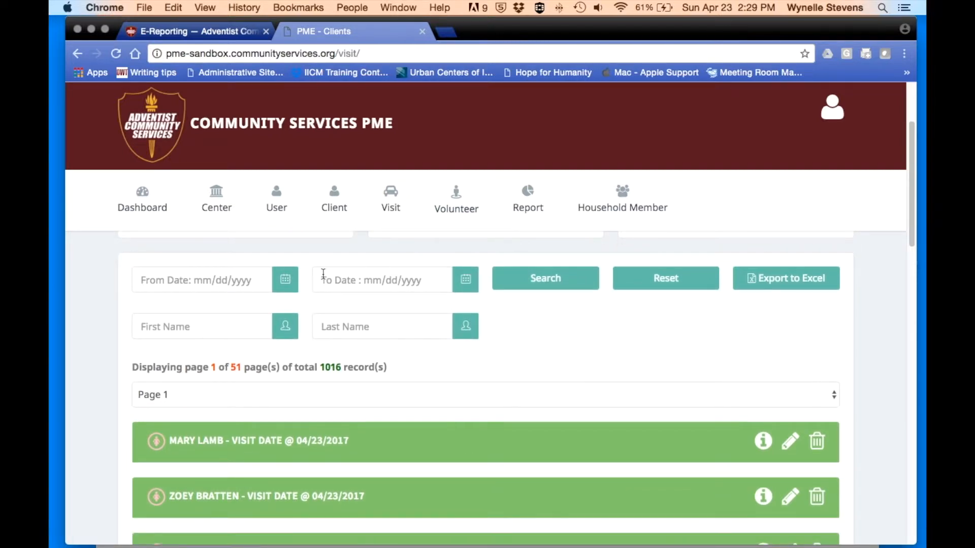
{"action": "scroll", "coordinate": [407, 280], "scroll_direction": "down", "scroll_amount": 5}
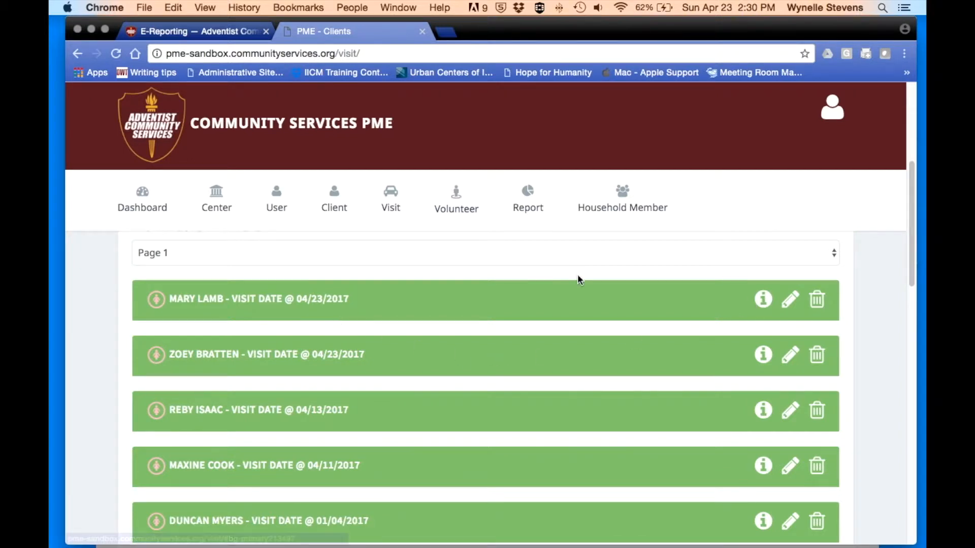
{"action": "left_click", "coordinate": [391, 200]}
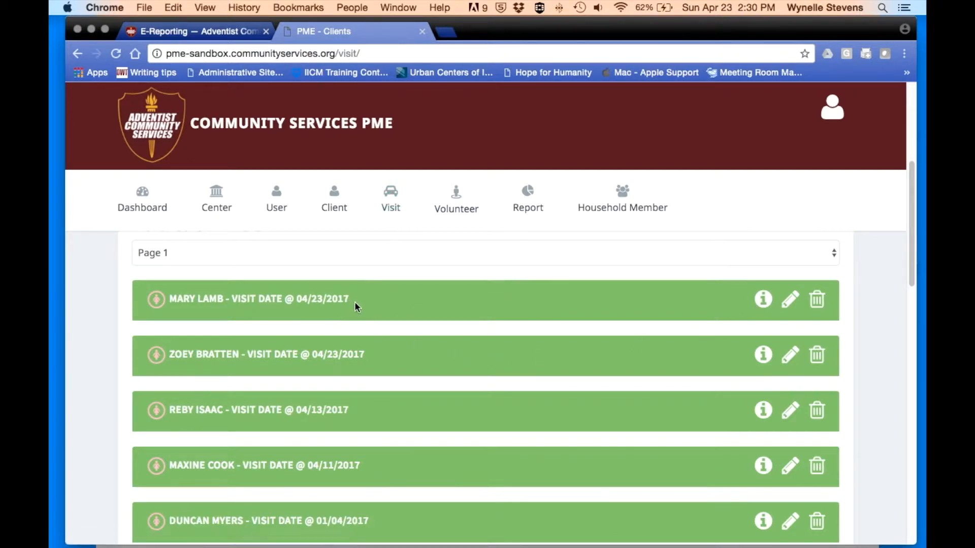
{"action": "left_click", "coordinate": [765, 303]}
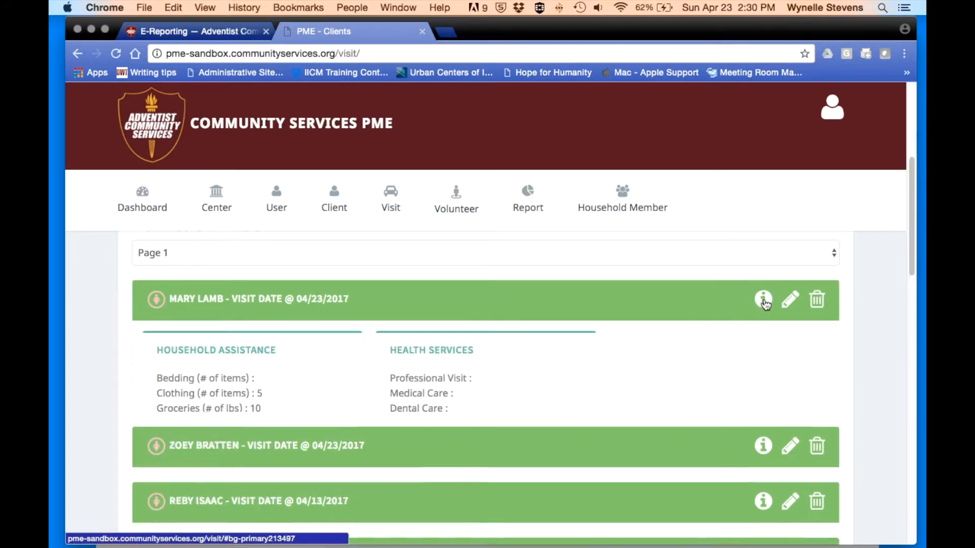
{"action": "scroll", "coordinate": [724, 378], "scroll_direction": "down", "scroll_amount": 1}
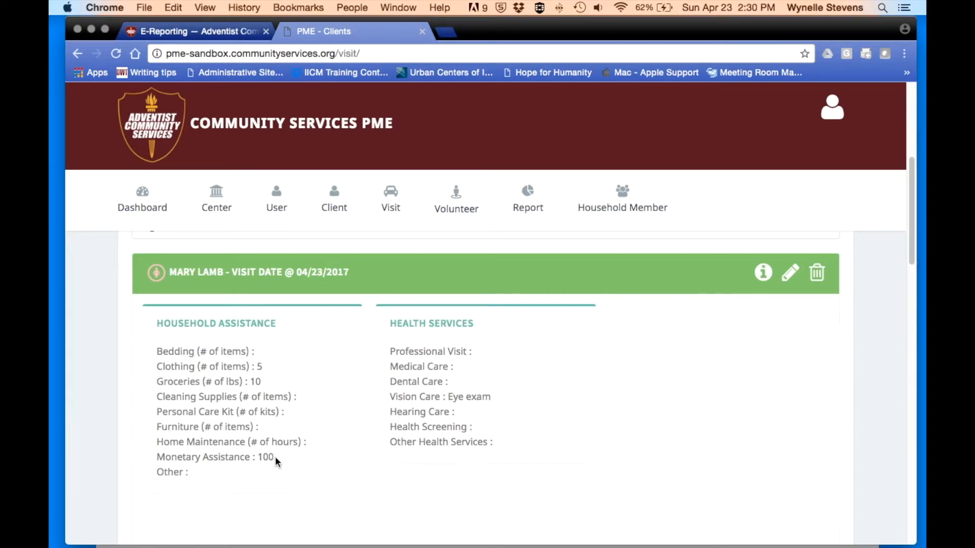
- Change the latest visit's Monetary Assistance from 100 to 10 and save the household assistance
{"action": "left_click", "coordinate": [794, 276]}
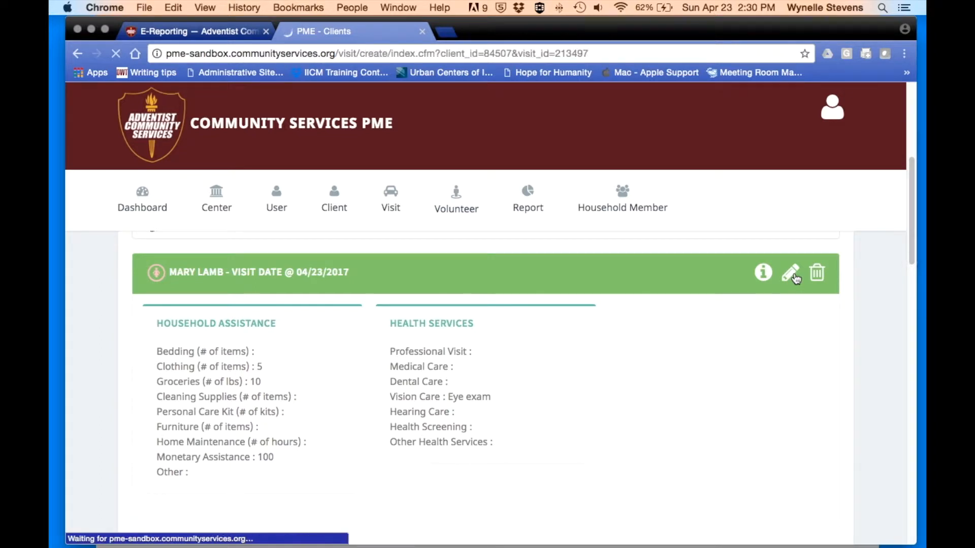
{"action": "scroll", "coordinate": [796, 279], "scroll_direction": "down", "scroll_amount": 5}
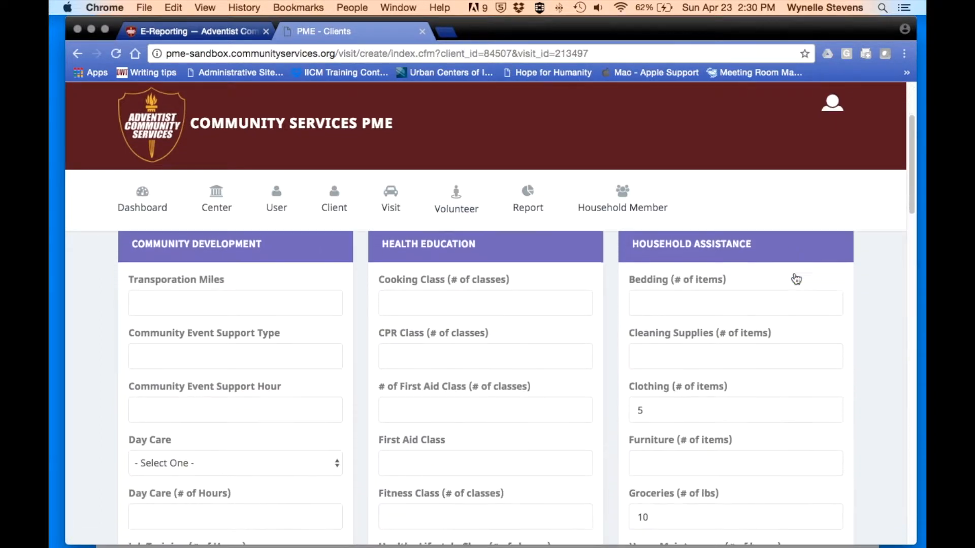
{"action": "scroll", "coordinate": [796, 279], "scroll_direction": "down", "scroll_amount": 5}
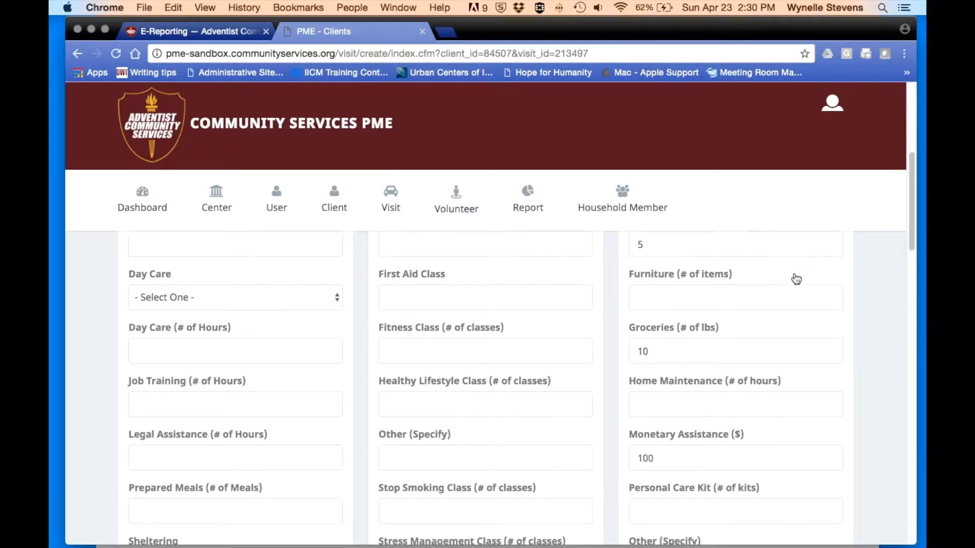
{"action": "left_click", "coordinate": [654, 308]}
{"action": "key", "text": "BackSpace"}
{"action": "scroll", "coordinate": [654, 307], "scroll_direction": "down", "scroll_amount": 1}
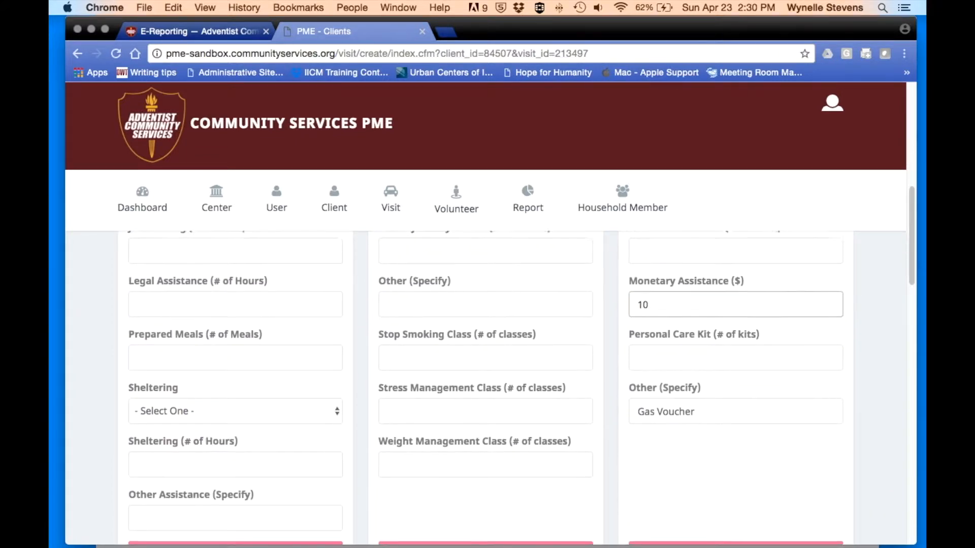
{"action": "left_click", "coordinate": [735, 525]}
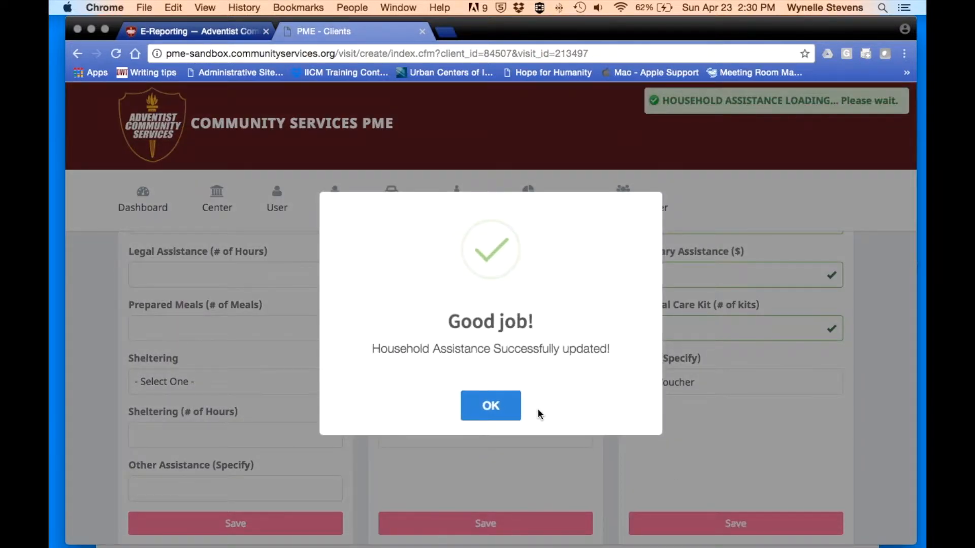
- Acknowledge the save confirmation and return to the list of all visits
{"action": "left_click", "coordinate": [492, 407]}
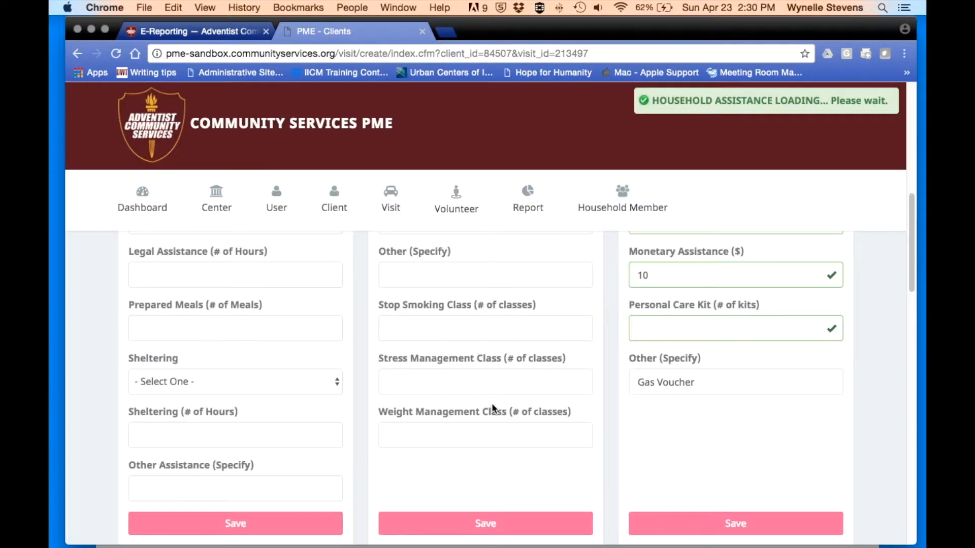
{"action": "mouse_move", "coordinate": [391, 204]}
{"action": "left_click", "coordinate": [392, 253]}
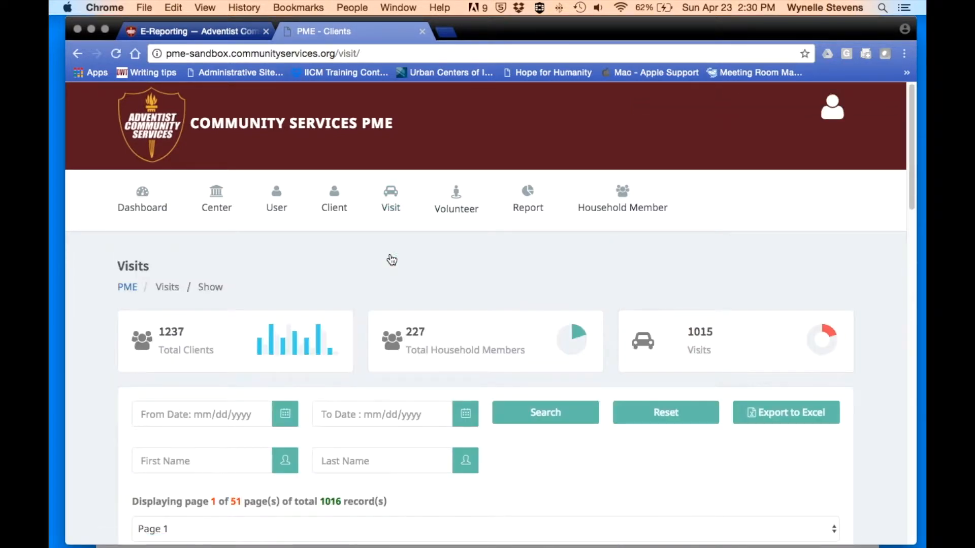
- Expand the 04/23/2017 visit's details, then scroll the visits list back to 12/19/2016
{"action": "scroll", "coordinate": [392, 260], "scroll_direction": "down", "scroll_amount": 6}
{"action": "scroll", "coordinate": [406, 261], "scroll_direction": "up", "scroll_amount": 1}
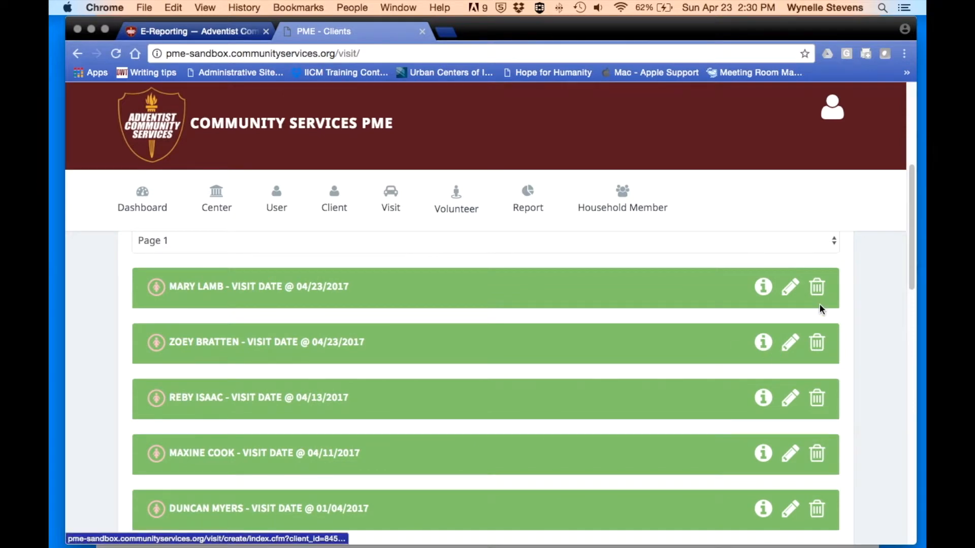
{"action": "left_click", "coordinate": [763, 290]}
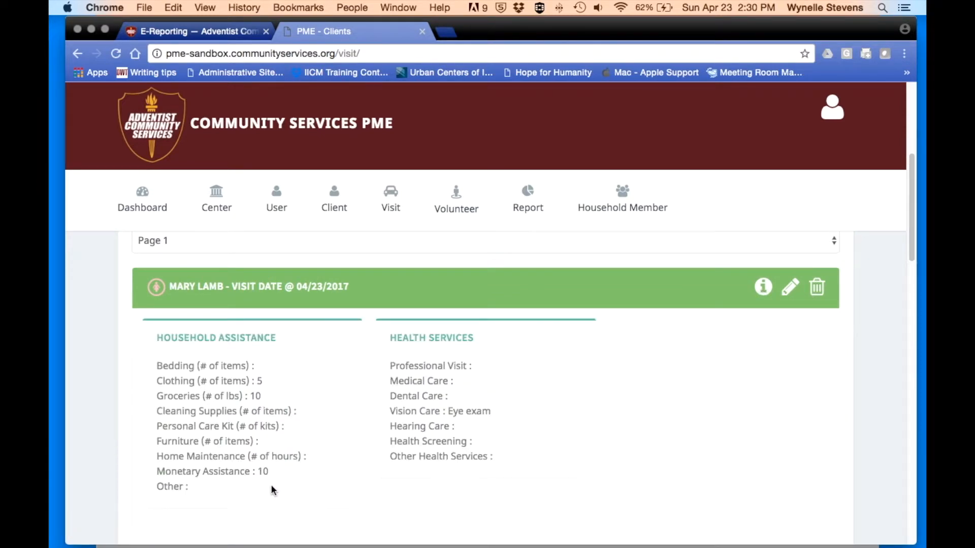
{"action": "scroll", "coordinate": [450, 365], "scroll_direction": "down", "scroll_amount": 1}
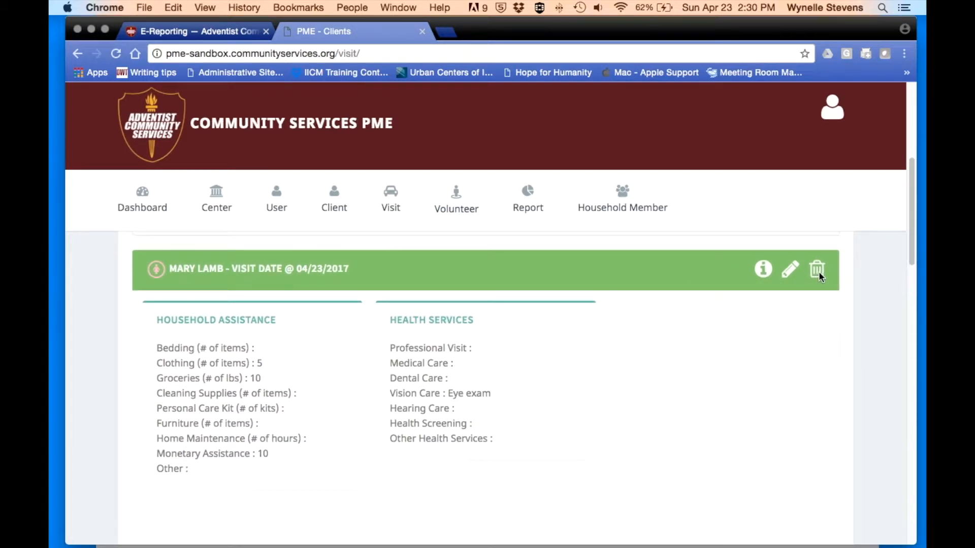
{"action": "scroll", "coordinate": [795, 324], "scroll_direction": "down", "scroll_amount": 2}
{"action": "scroll", "coordinate": [795, 324], "scroll_direction": "up", "scroll_amount": 2}
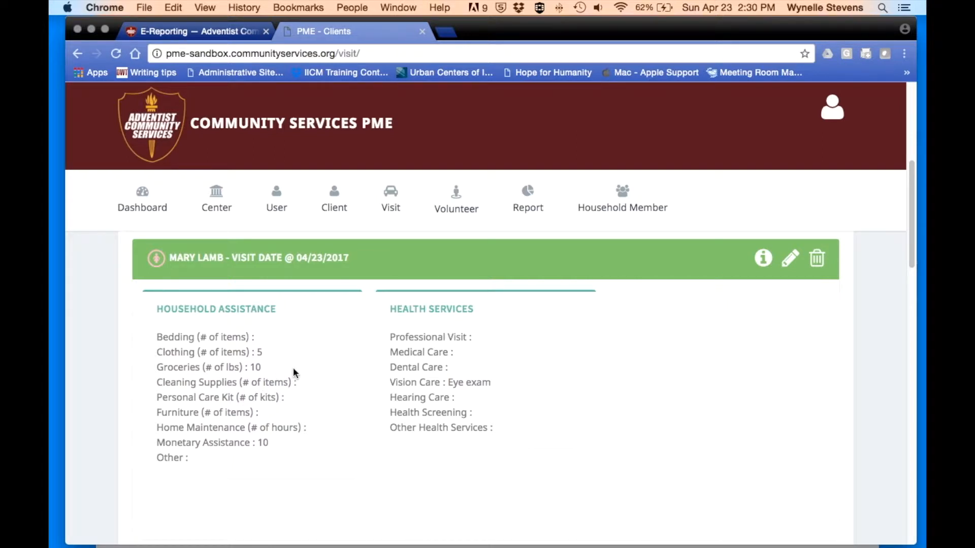
{"action": "scroll", "coordinate": [293, 367], "scroll_direction": "up", "scroll_amount": 3}
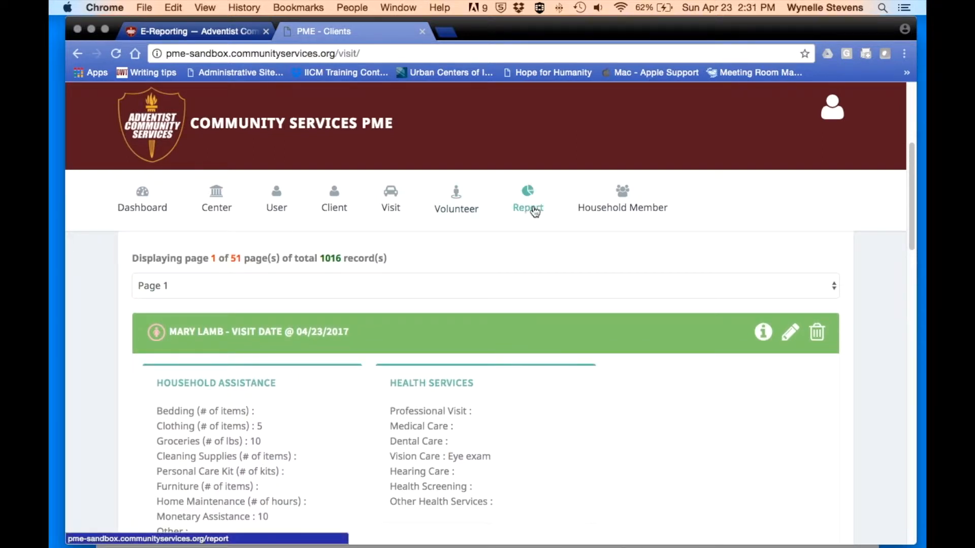
{"action": "scroll", "coordinate": [551, 276], "scroll_direction": "down", "scroll_amount": 2}
{"action": "scroll", "coordinate": [552, 274], "scroll_direction": "down", "scroll_amount": 4}
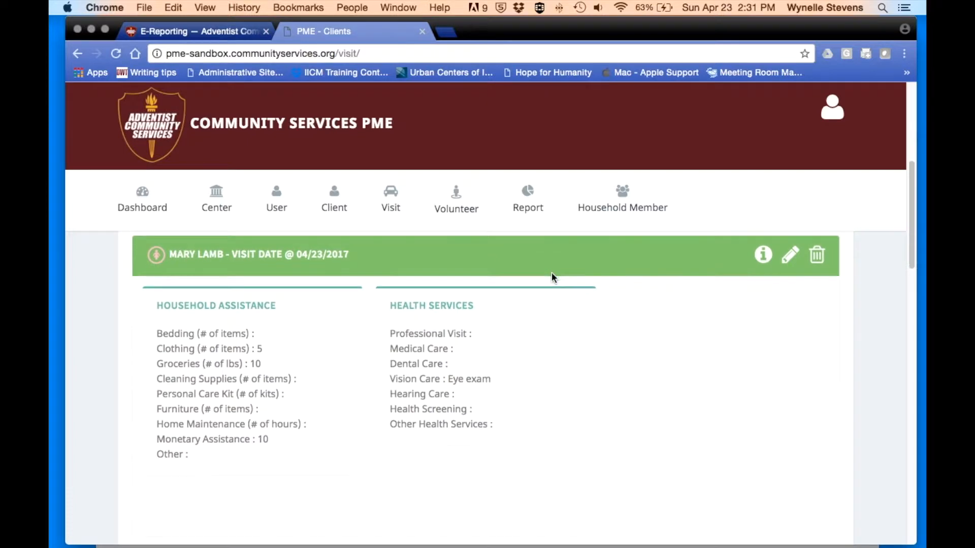
{"action": "scroll", "coordinate": [551, 277], "scroll_direction": "down", "scroll_amount": 7}
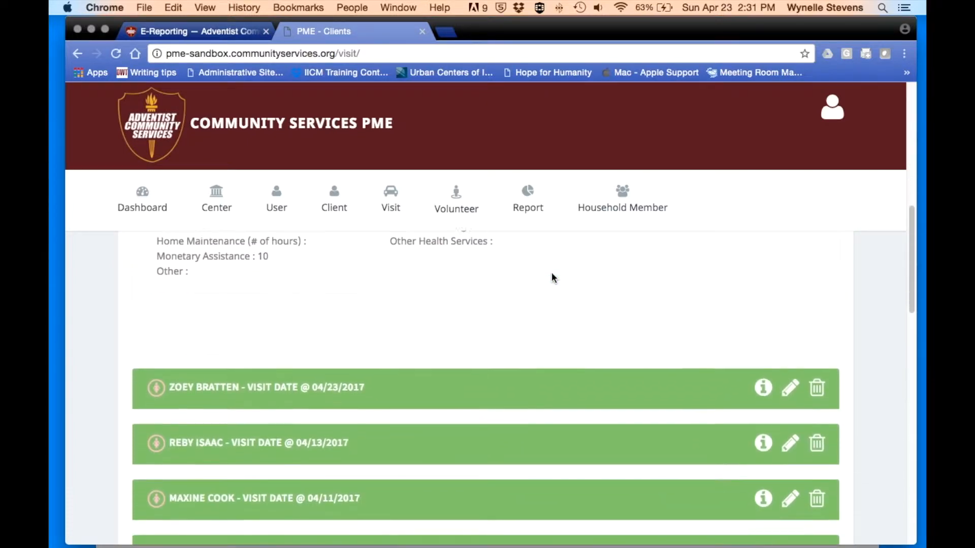
{"action": "scroll", "coordinate": [553, 277], "scroll_direction": "down", "scroll_amount": 7}
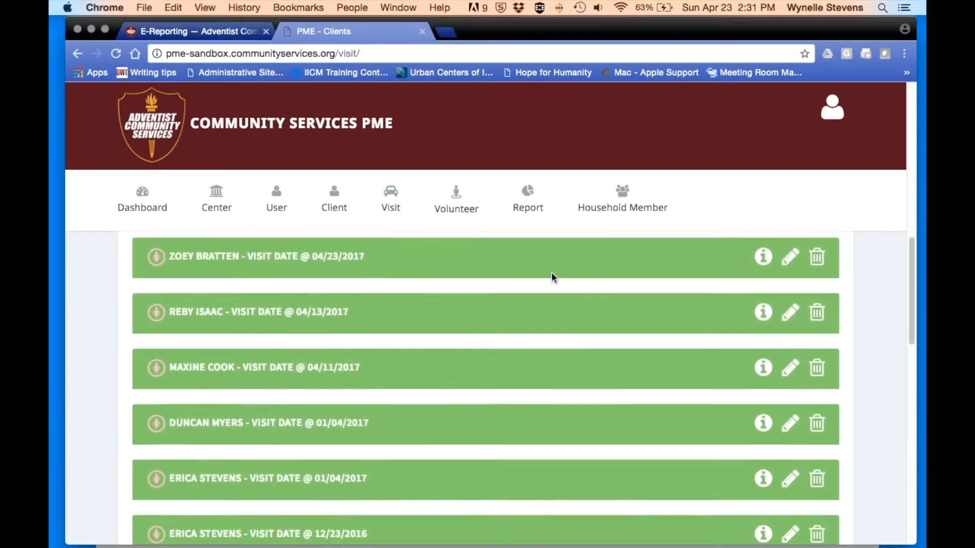
{"action": "scroll", "coordinate": [552, 273], "scroll_direction": "down", "scroll_amount": 4}
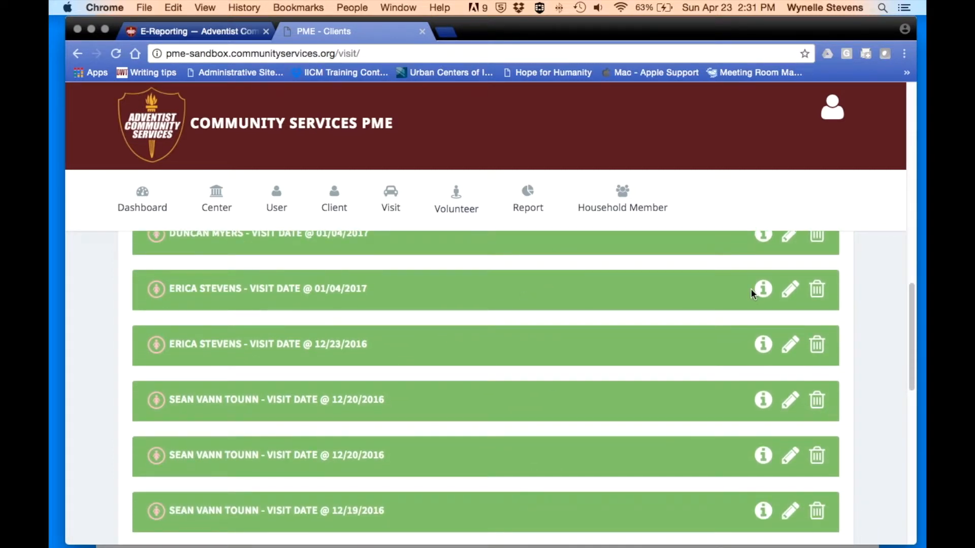
{"action": "left_click", "coordinate": [820, 343]}
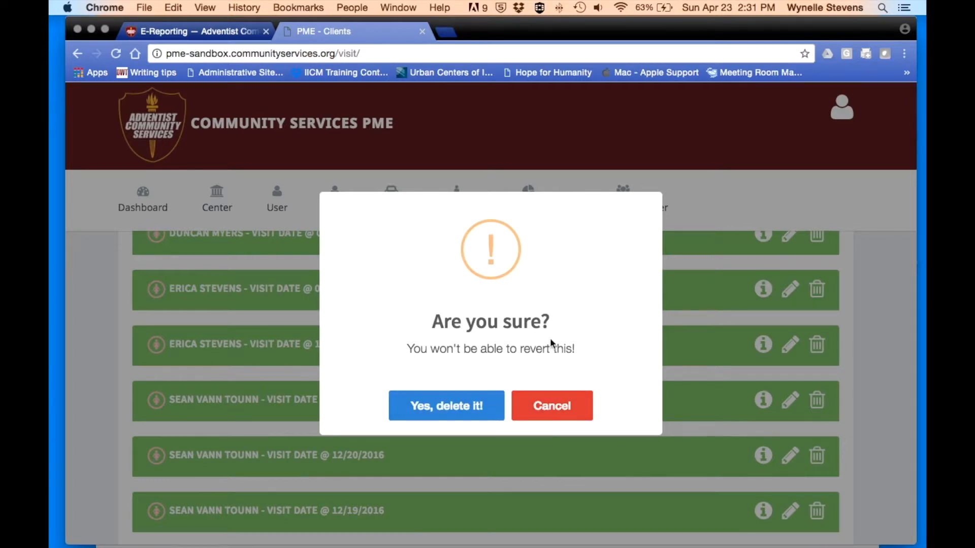
{"action": "left_click", "coordinate": [559, 412]}
{"action": "scroll", "coordinate": [558, 413], "scroll_direction": "down", "scroll_amount": 10}
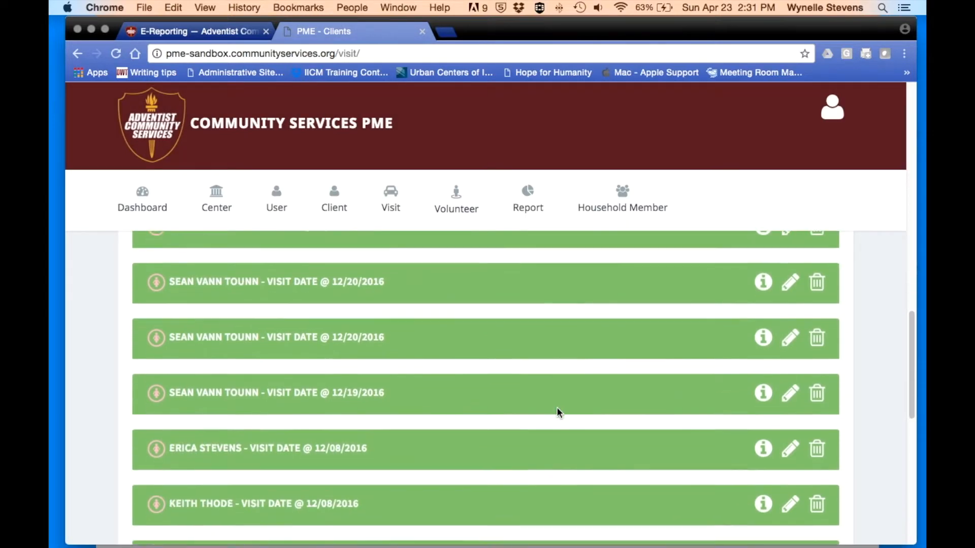
{"action": "scroll", "coordinate": [559, 412], "scroll_direction": "down", "scroll_amount": 3}
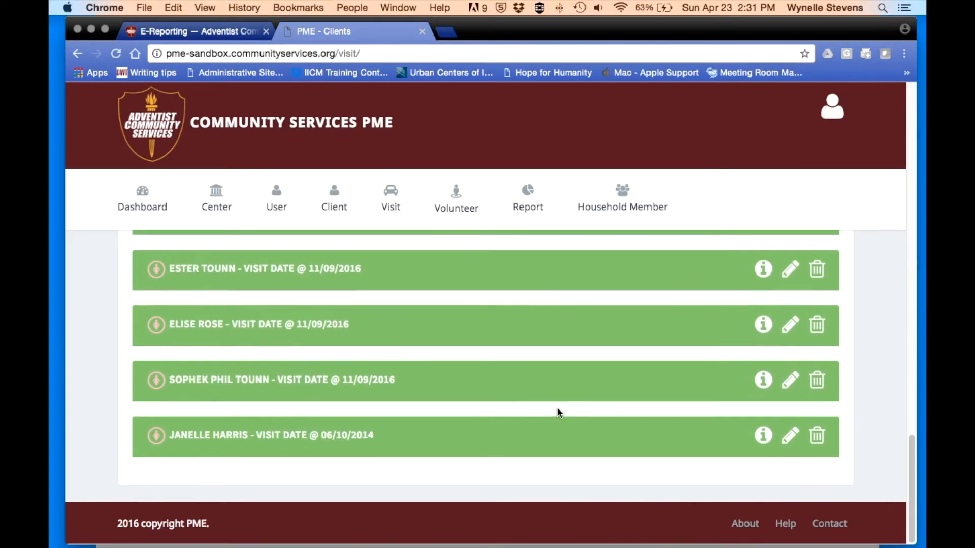
{"action": "scroll", "coordinate": [558, 412], "scroll_direction": "up", "scroll_amount": 12}
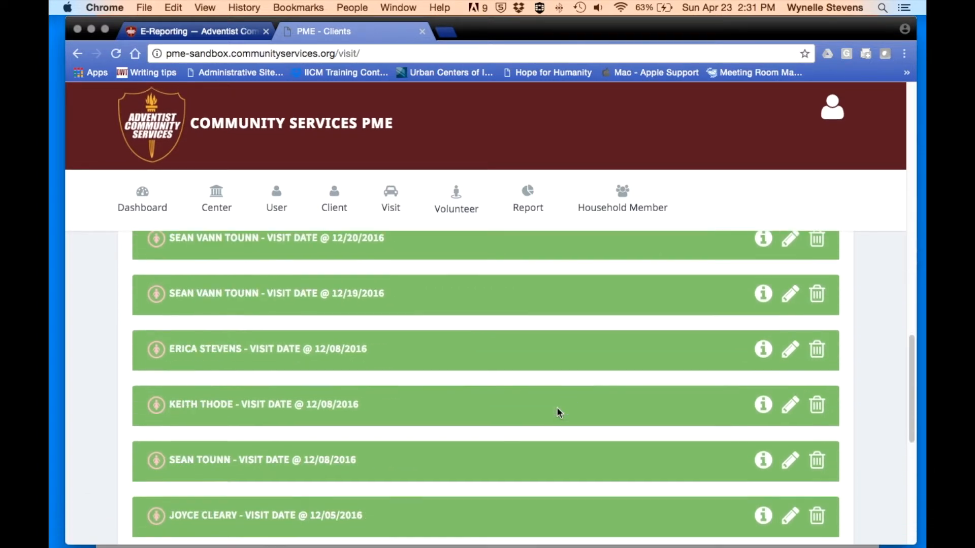
{"action": "scroll", "coordinate": [559, 412], "scroll_direction": "up", "scroll_amount": 8}
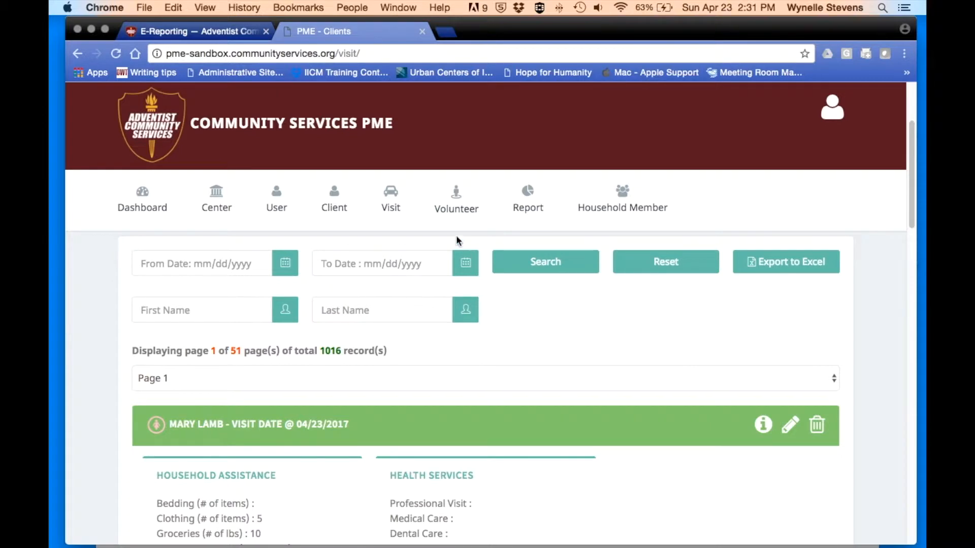
{"action": "mouse_move", "coordinate": [389, 199]}
{"action": "mouse_move", "coordinate": [456, 200]}
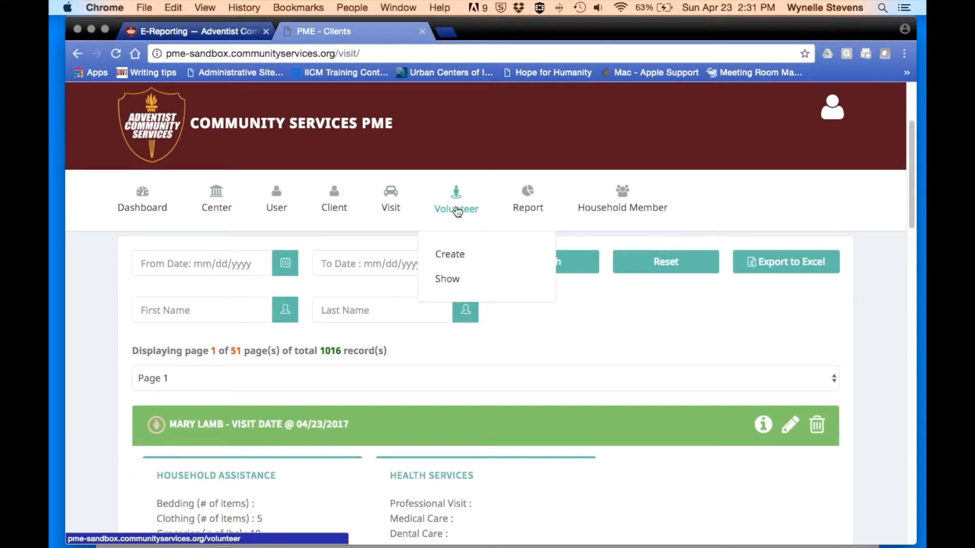
- Start a new volunteer record with 7 volunteers, 21 hours and date 04/11/2017
{"action": "left_click", "coordinate": [450, 254]}
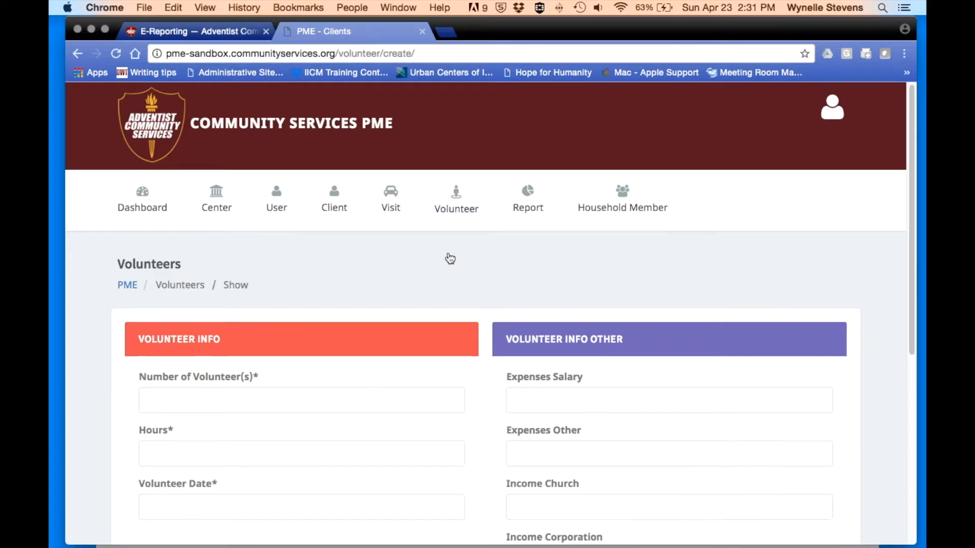
{"action": "scroll", "coordinate": [451, 259], "scroll_direction": "down", "scroll_amount": 2}
{"action": "left_click", "coordinate": [154, 358]}
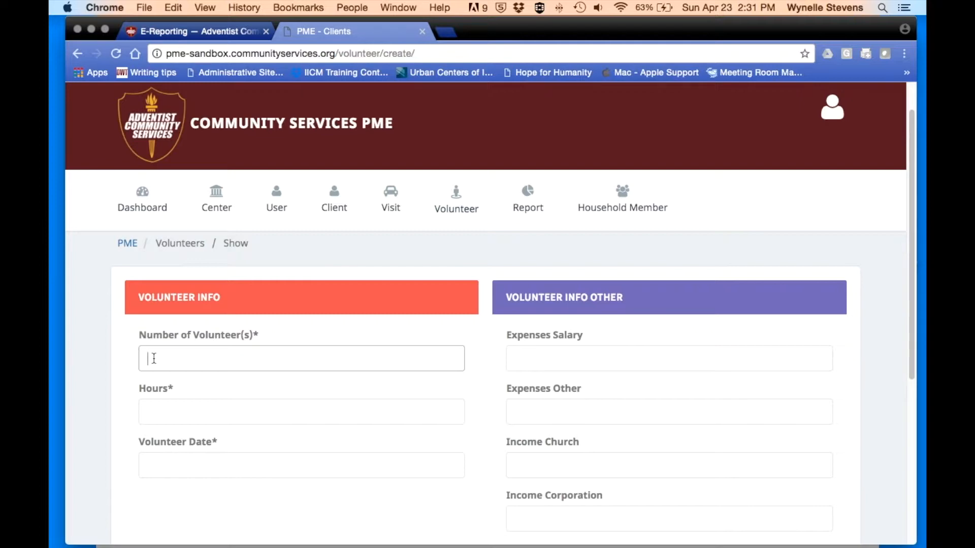
{"action": "scroll", "coordinate": [154, 359], "scroll_direction": "down", "scroll_amount": 1}
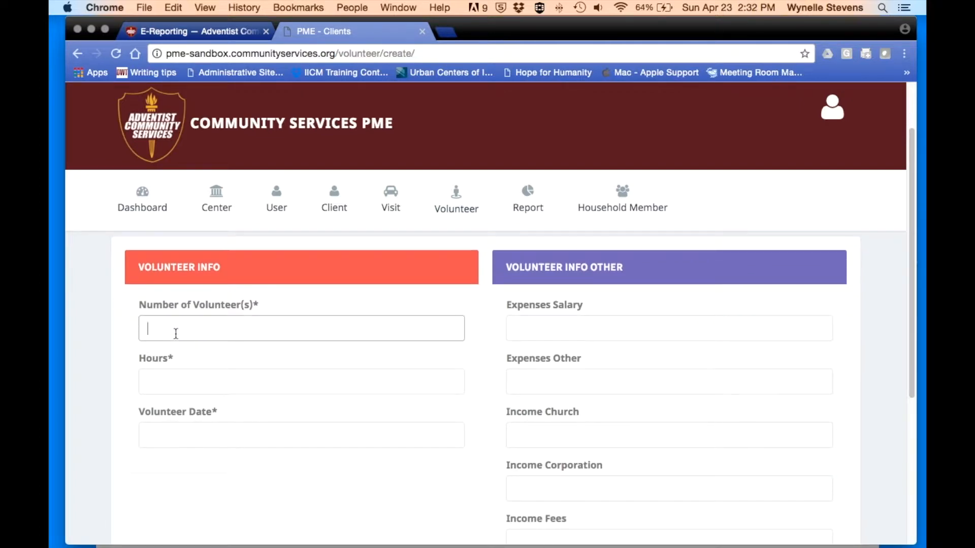
{"action": "type", "text": "7"}
{"action": "left_click", "coordinate": [155, 378]}
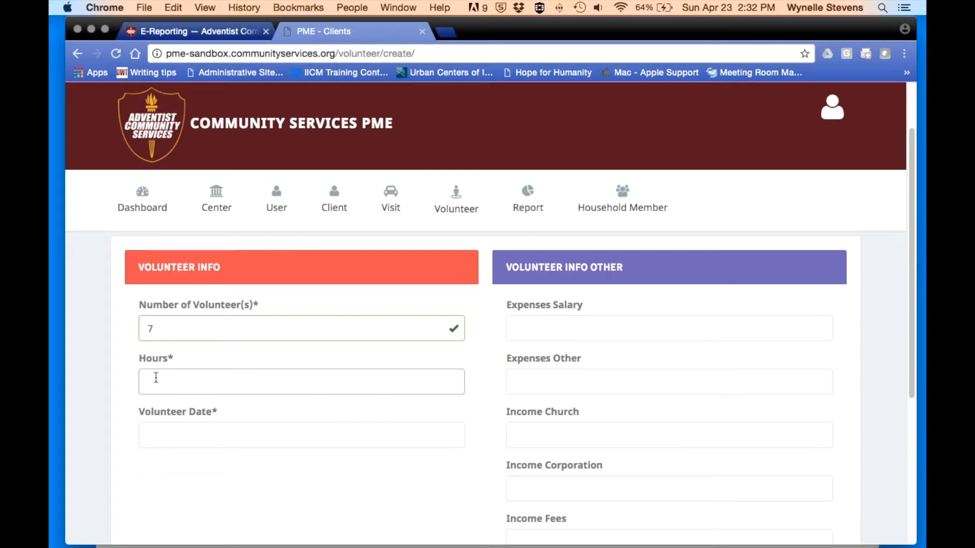
{"action": "left_click", "coordinate": [155, 378]}
{"action": "type", "text": "21"}
{"action": "left_click", "coordinate": [164, 430]}
{"action": "scroll", "coordinate": [163, 428], "scroll_direction": "down", "scroll_amount": 1}
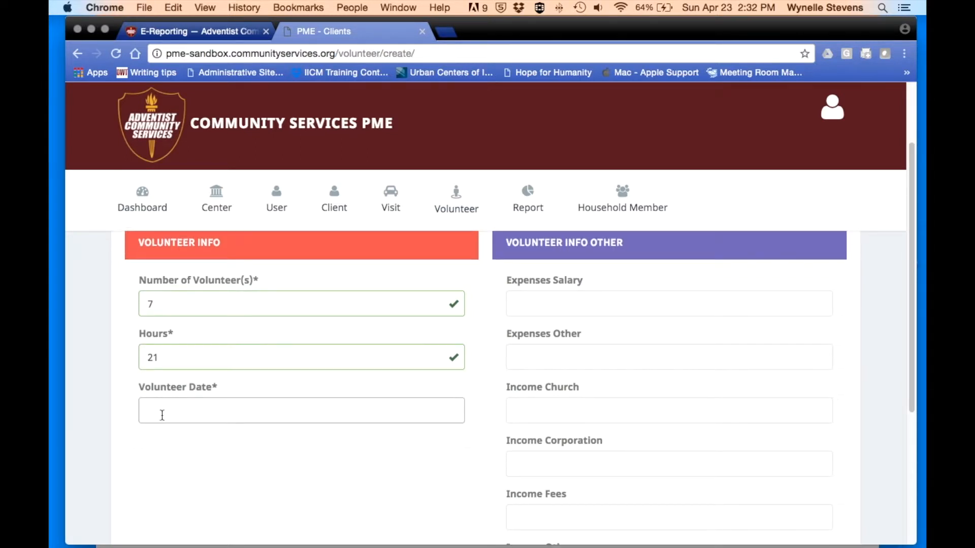
{"action": "type", "text": "04/"}
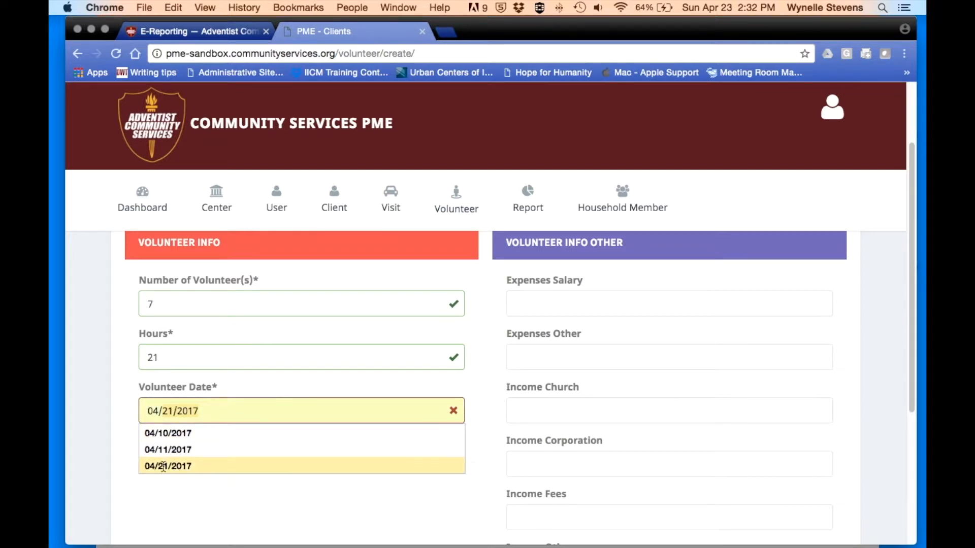
{"action": "left_click", "coordinate": [167, 450]}
- Submit the volunteer entry and dismiss the 'Good job!' confirmation
{"action": "scroll", "coordinate": [288, 442], "scroll_direction": "up", "scroll_amount": 2}
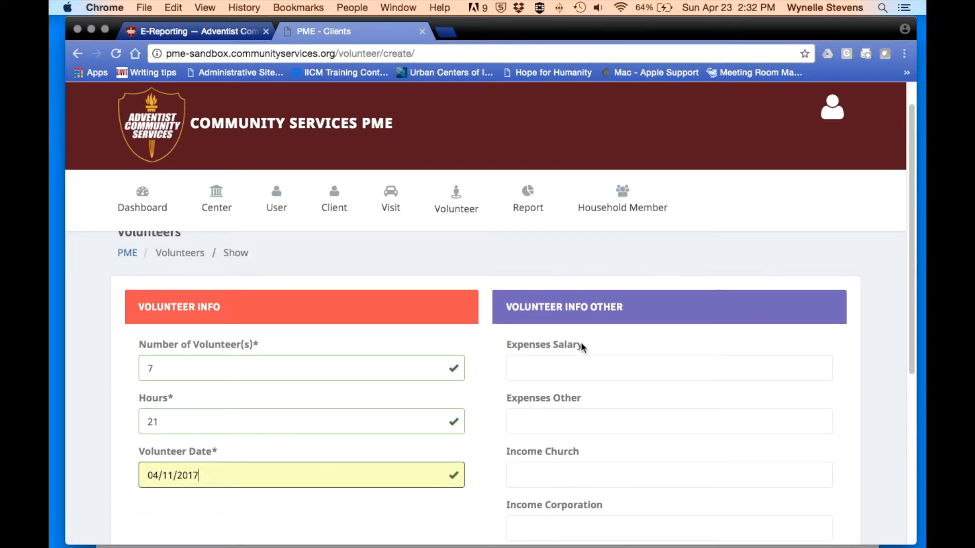
{"action": "scroll", "coordinate": [582, 345], "scroll_direction": "down", "scroll_amount": 2}
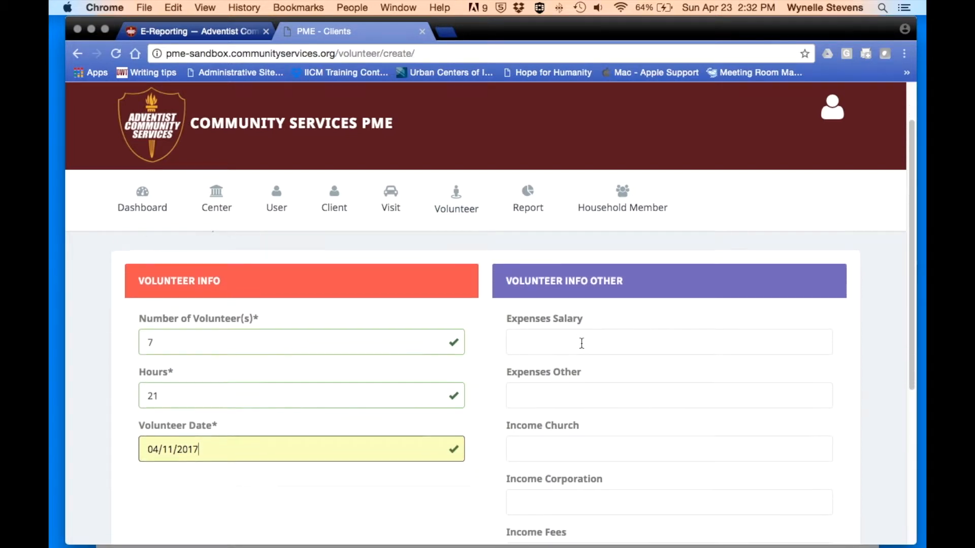
{"action": "scroll", "coordinate": [575, 328], "scroll_direction": "down", "scroll_amount": 1}
{"action": "scroll", "coordinate": [575, 328], "scroll_direction": "down", "scroll_amount": 2}
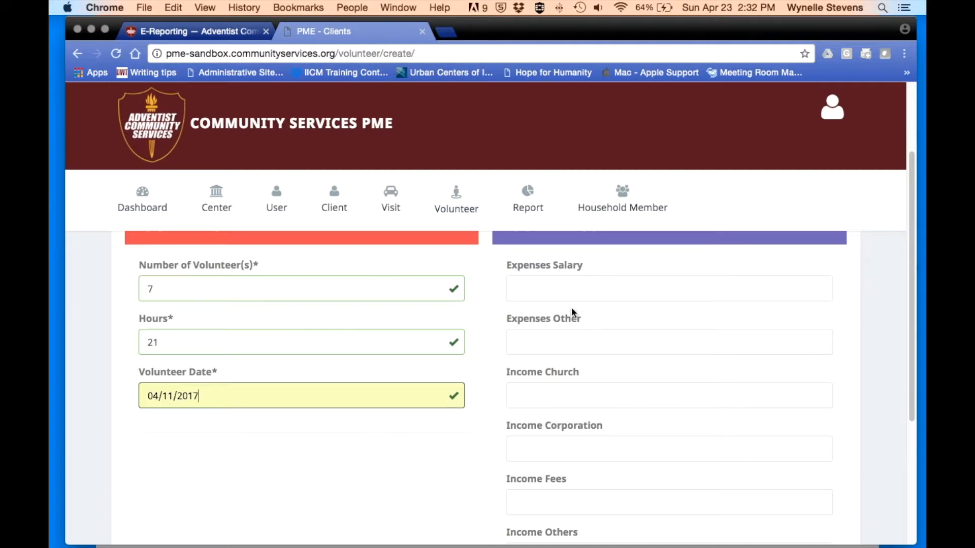
{"action": "scroll", "coordinate": [573, 290], "scroll_direction": "down", "scroll_amount": 2}
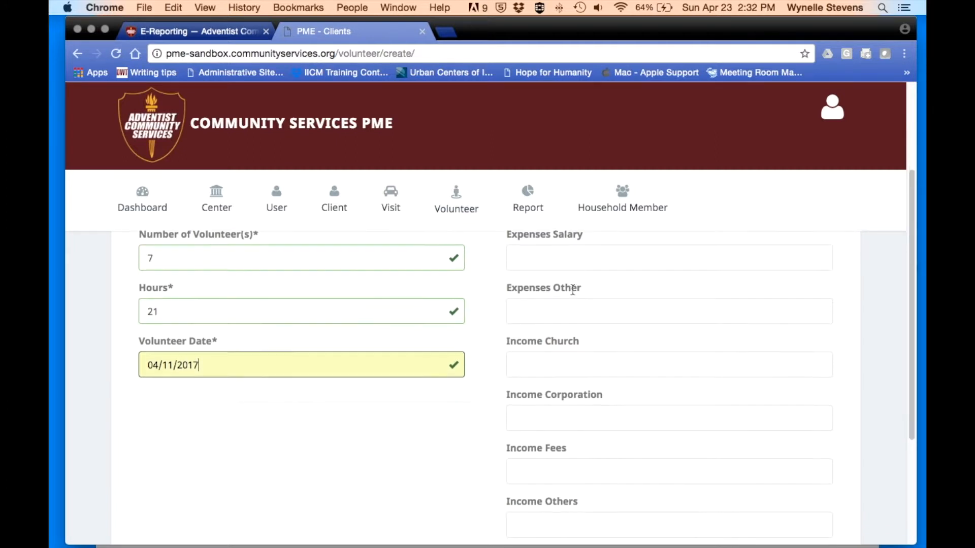
{"action": "scroll", "coordinate": [575, 314], "scroll_direction": "down", "scroll_amount": 1}
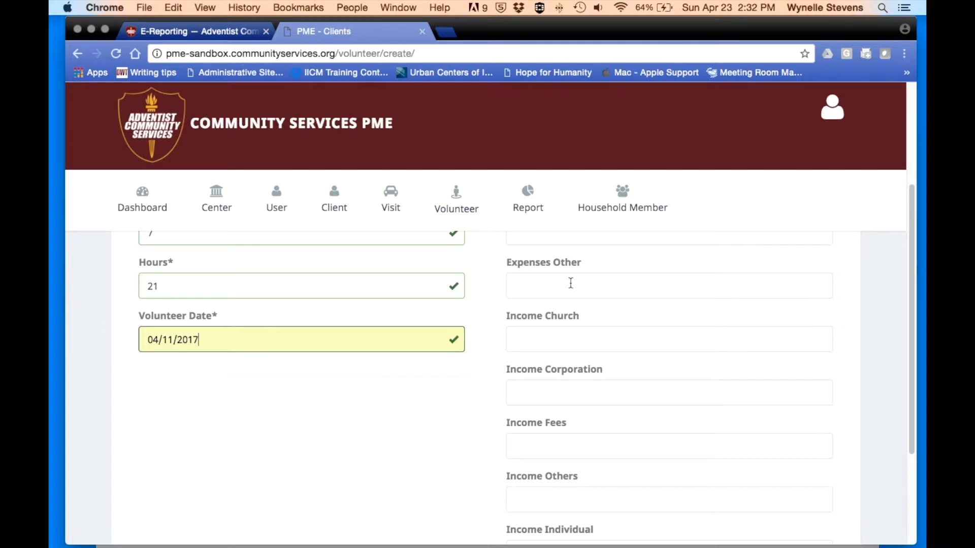
{"action": "scroll", "coordinate": [571, 283], "scroll_direction": "down", "scroll_amount": 2}
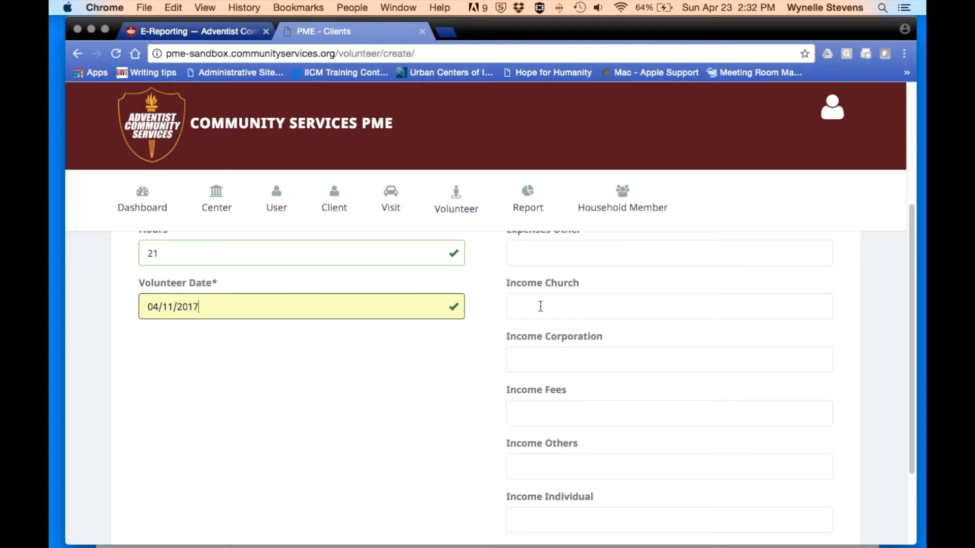
{"action": "scroll", "coordinate": [540, 306], "scroll_direction": "down", "scroll_amount": 2}
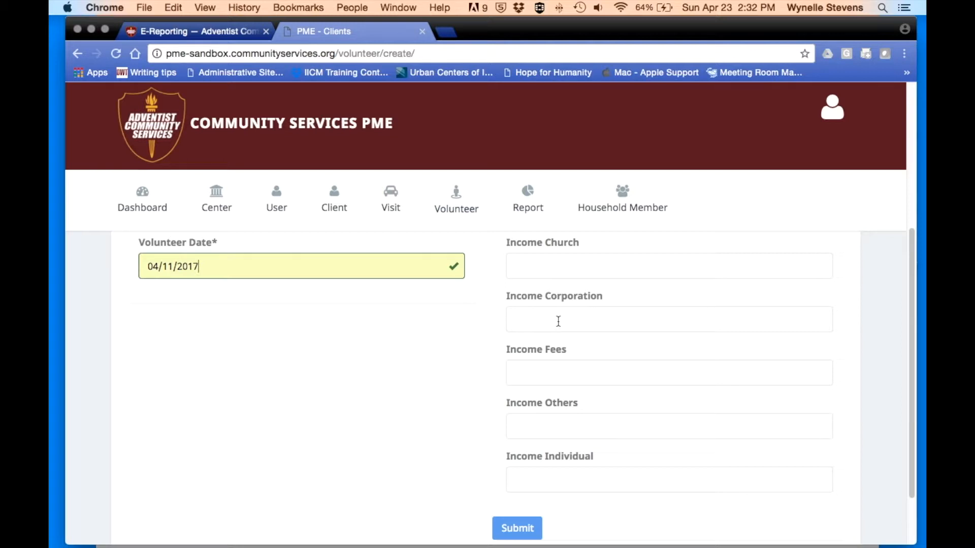
{"action": "scroll", "coordinate": [559, 322], "scroll_direction": "down", "scroll_amount": 2}
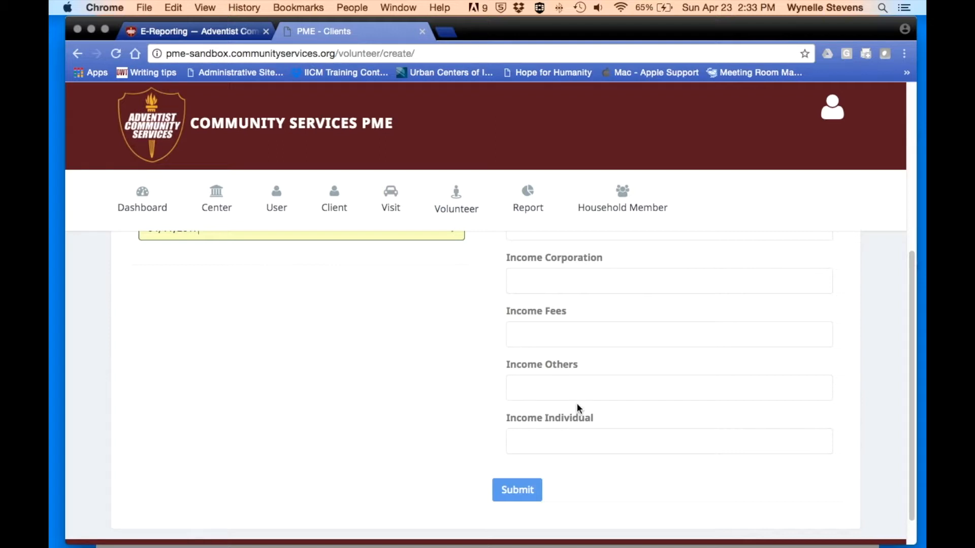
{"action": "scroll", "coordinate": [576, 407], "scroll_direction": "down", "scroll_amount": 2}
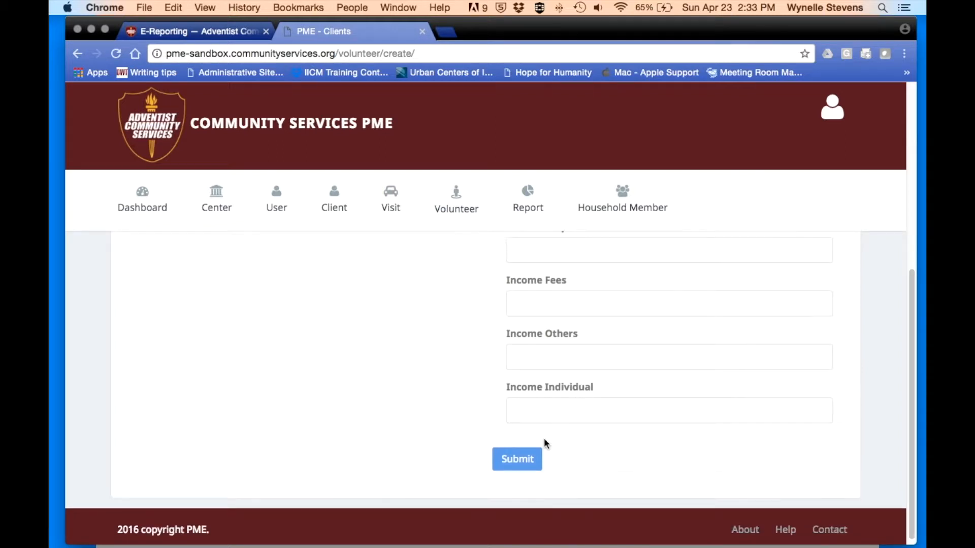
{"action": "left_click", "coordinate": [513, 460]}
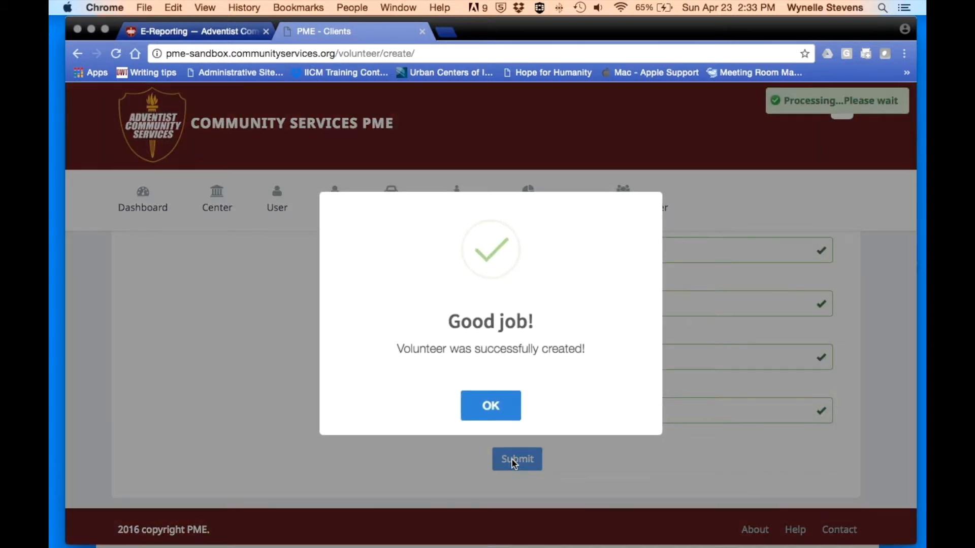
{"action": "left_click", "coordinate": [485, 408]}
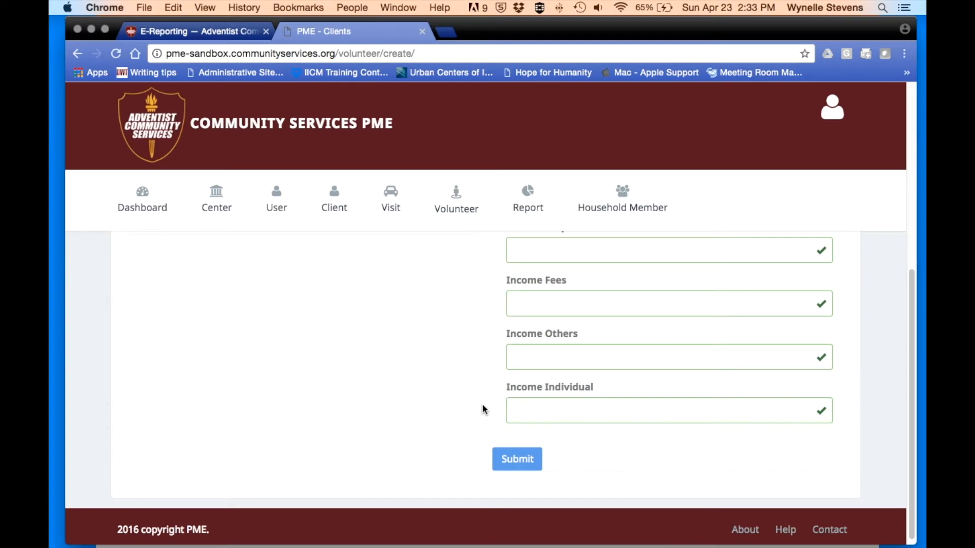
- Close the browser's page menu and bring up the Volunteer Create/Show dropdown
{"action": "right_click", "coordinate": [483, 406]}
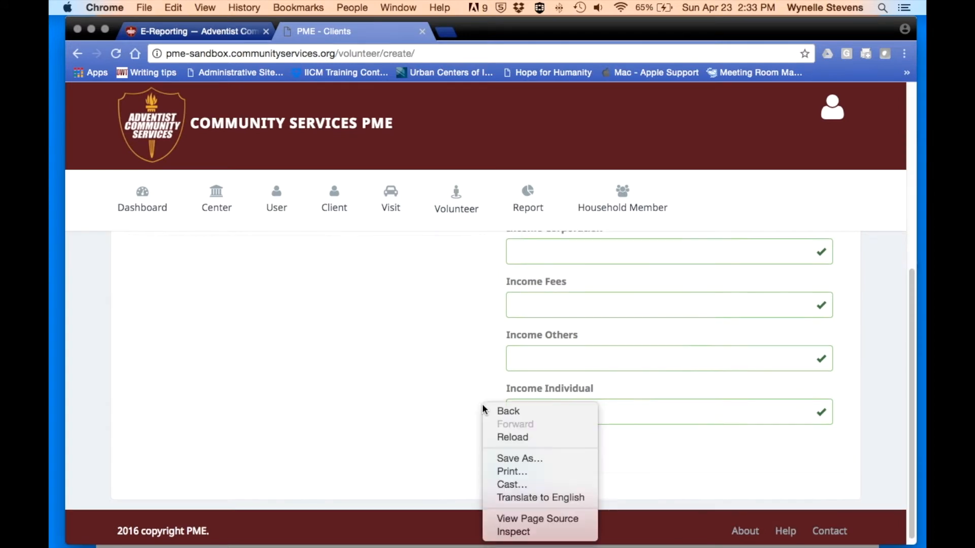
{"action": "left_click", "coordinate": [383, 331]}
{"action": "mouse_move", "coordinate": [457, 203]}
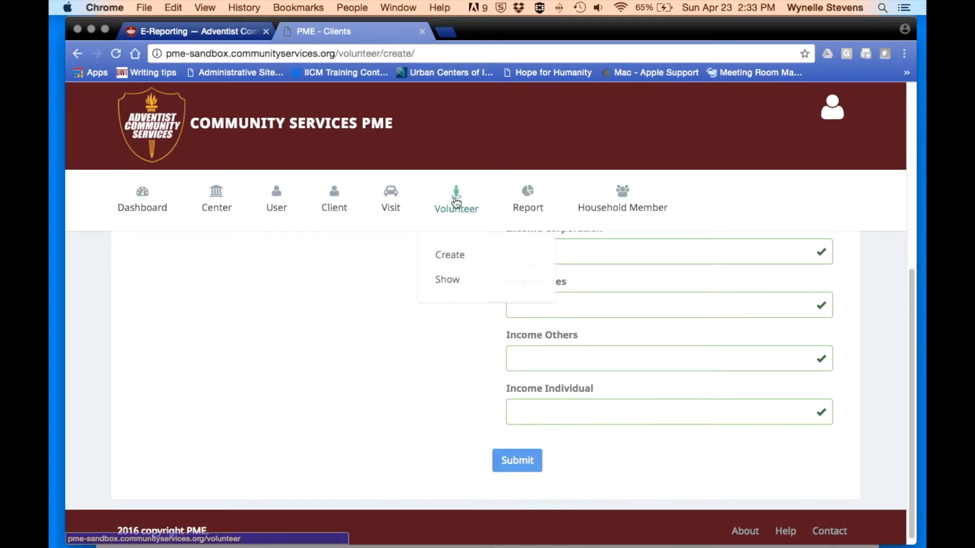
{"action": "scroll", "coordinate": [457, 213], "scroll_direction": "up", "scroll_amount": 5}
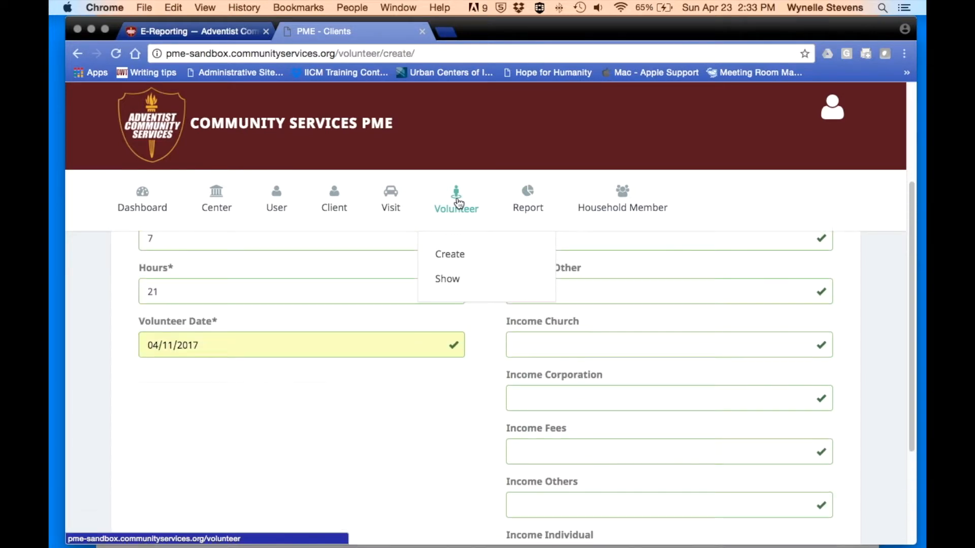
- Open the Volunteers list and check the new 04/11/2017 entry with 7 volunteers and 21 hours
{"action": "left_click", "coordinate": [446, 280]}
{"action": "scroll", "coordinate": [447, 282], "scroll_direction": "down", "scroll_amount": 5}
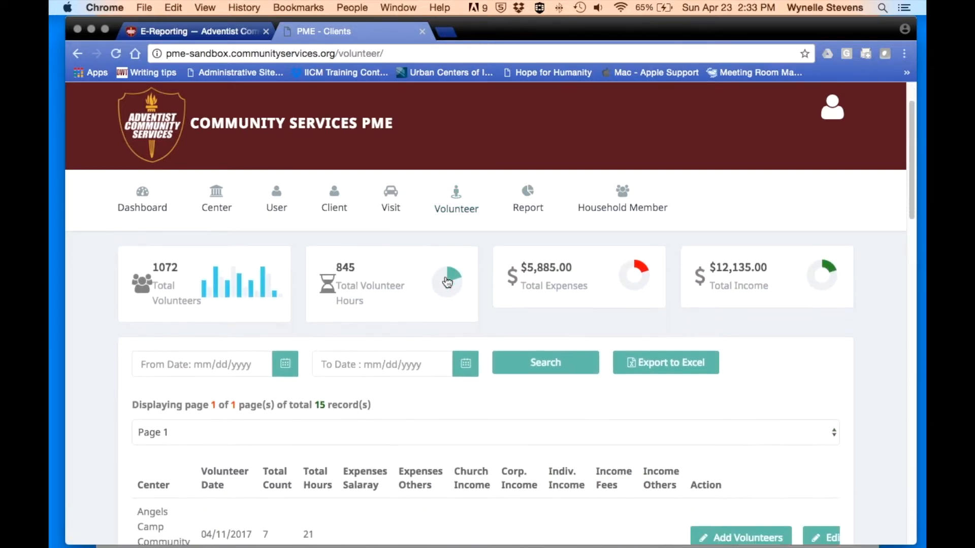
{"action": "scroll", "coordinate": [447, 283], "scroll_direction": "up", "scroll_amount": 2}
{"action": "scroll", "coordinate": [447, 282], "scroll_direction": "down", "scroll_amount": 3}
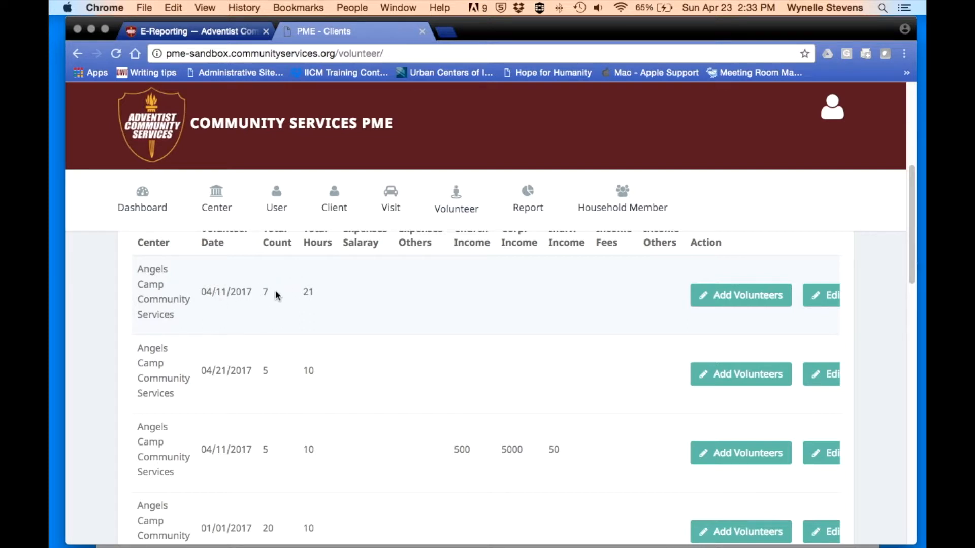
{"action": "scroll", "coordinate": [277, 294], "scroll_direction": "up", "scroll_amount": 1}
{"action": "scroll", "coordinate": [309, 333], "scroll_direction": "down", "scroll_amount": 1}
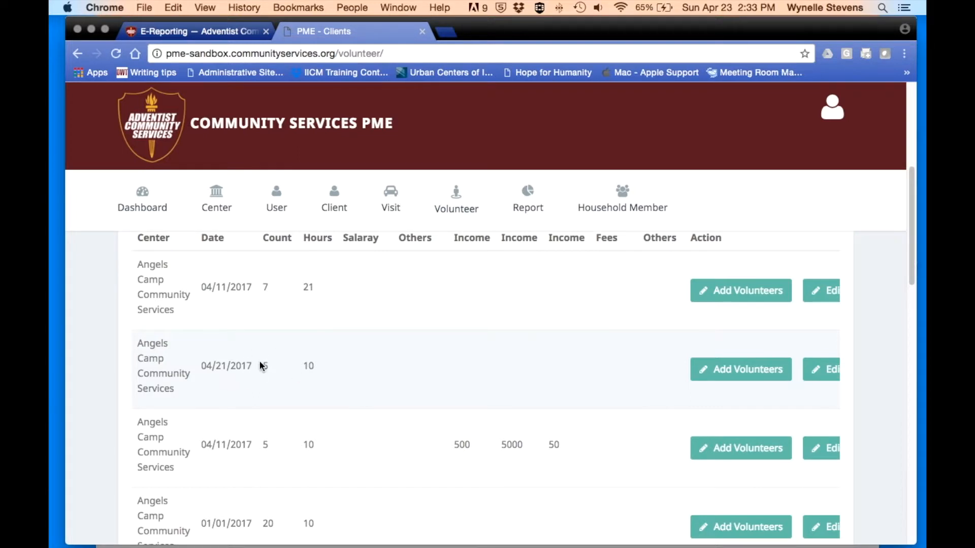
{"action": "scroll", "coordinate": [279, 367], "scroll_direction": "up", "scroll_amount": 1}
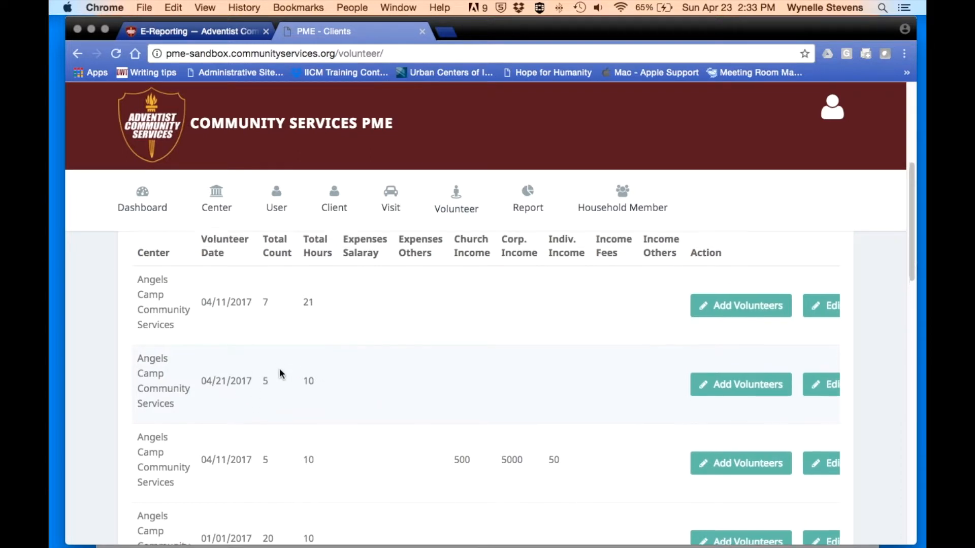
{"action": "scroll", "coordinate": [280, 367], "scroll_direction": "right", "scroll_amount": 1}
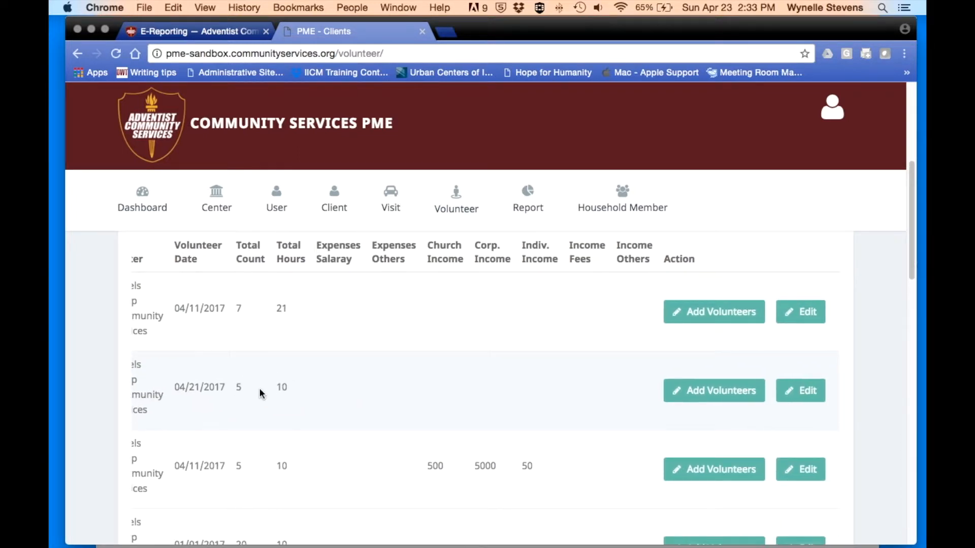
{"action": "scroll", "coordinate": [511, 340], "scroll_direction": "left", "scroll_amount": 1}
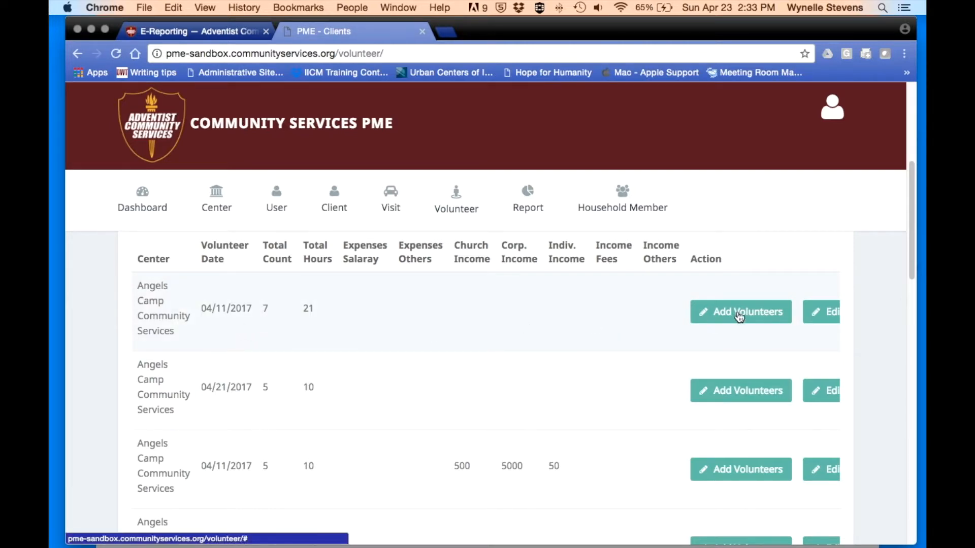
{"action": "scroll", "coordinate": [737, 314], "scroll_direction": "right", "scroll_amount": 2}
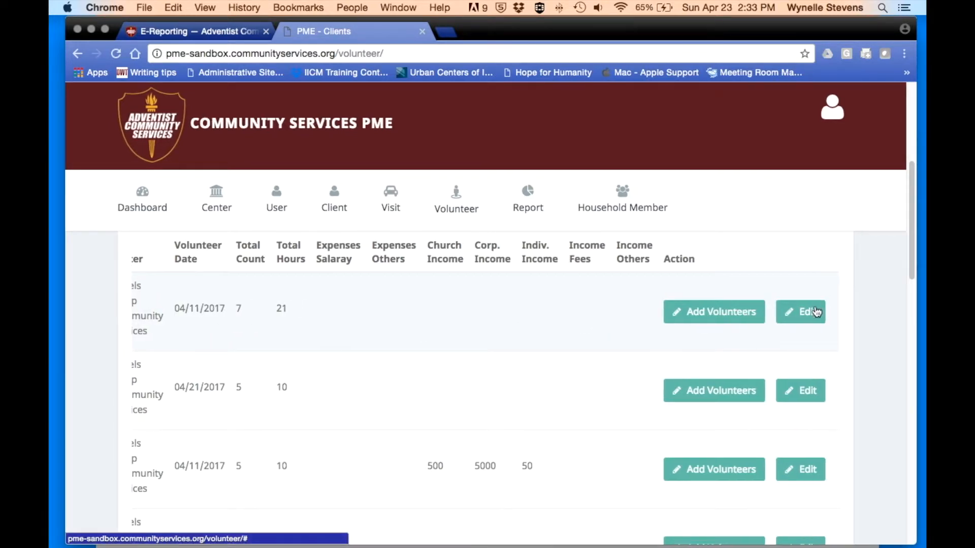
{"action": "scroll", "coordinate": [629, 349], "scroll_direction": "left", "scroll_amount": 2}
{"action": "scroll", "coordinate": [514, 312], "scroll_direction": "down", "scroll_amount": 1}
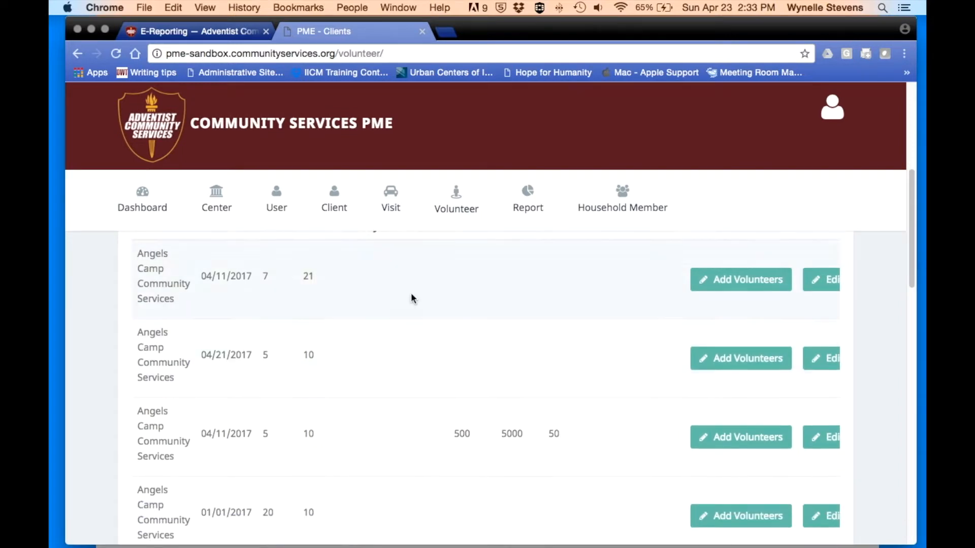
{"action": "scroll", "coordinate": [443, 307], "scroll_direction": "up", "scroll_amount": 3}
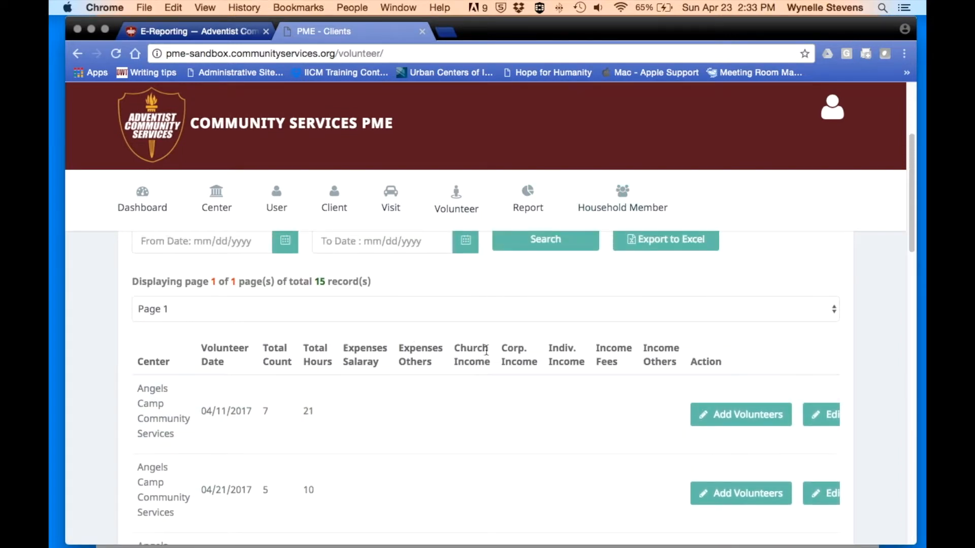
{"action": "scroll", "coordinate": [516, 349], "scroll_direction": "down", "scroll_amount": 5}
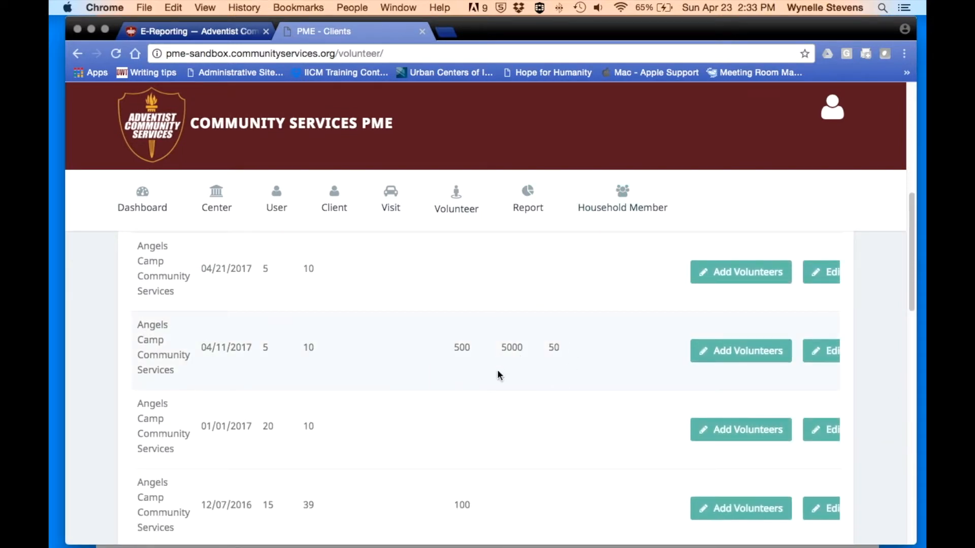
{"action": "scroll", "coordinate": [491, 365], "scroll_direction": "down", "scroll_amount": 7}
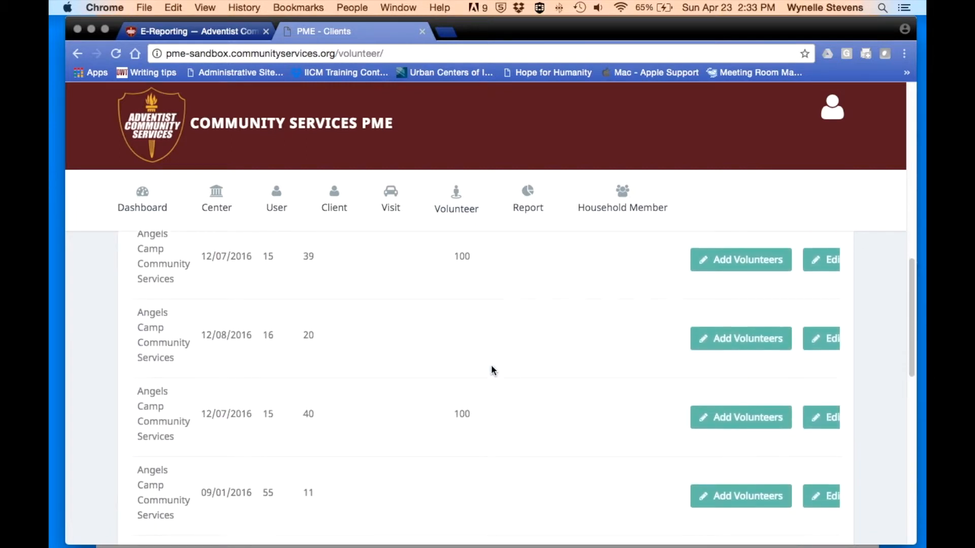
{"action": "scroll", "coordinate": [492, 365], "scroll_direction": "down", "scroll_amount": 5}
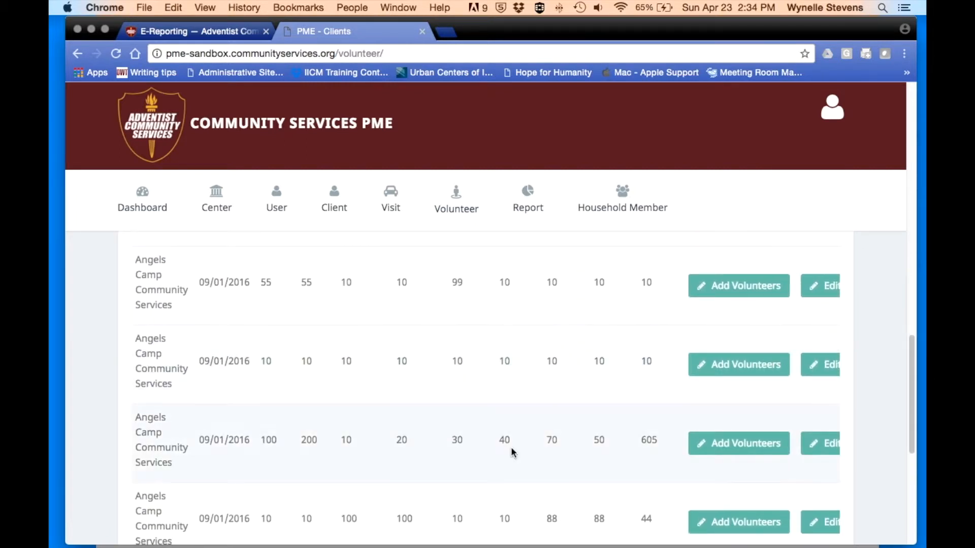
{"action": "scroll", "coordinate": [487, 446], "scroll_direction": "down", "scroll_amount": 4}
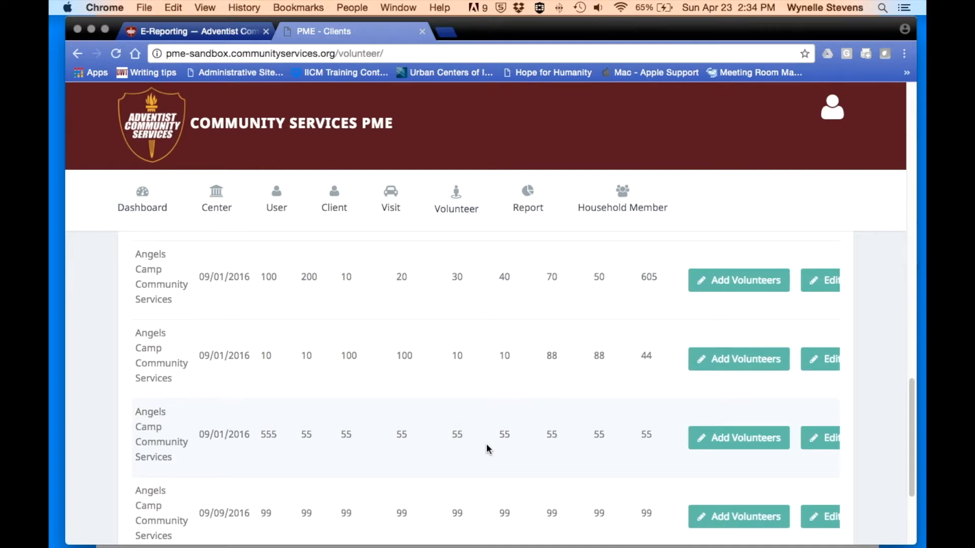
{"action": "scroll", "coordinate": [486, 444], "scroll_direction": "down", "scroll_amount": 2}
{"action": "scroll", "coordinate": [486, 446], "scroll_direction": "up", "scroll_amount": 7}
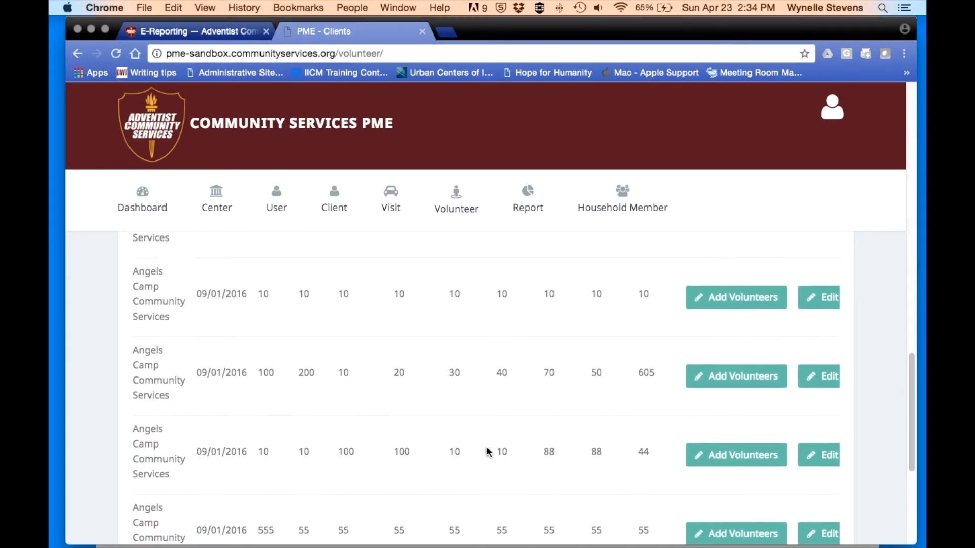
{"action": "scroll", "coordinate": [486, 447], "scroll_direction": "up", "scroll_amount": 10}
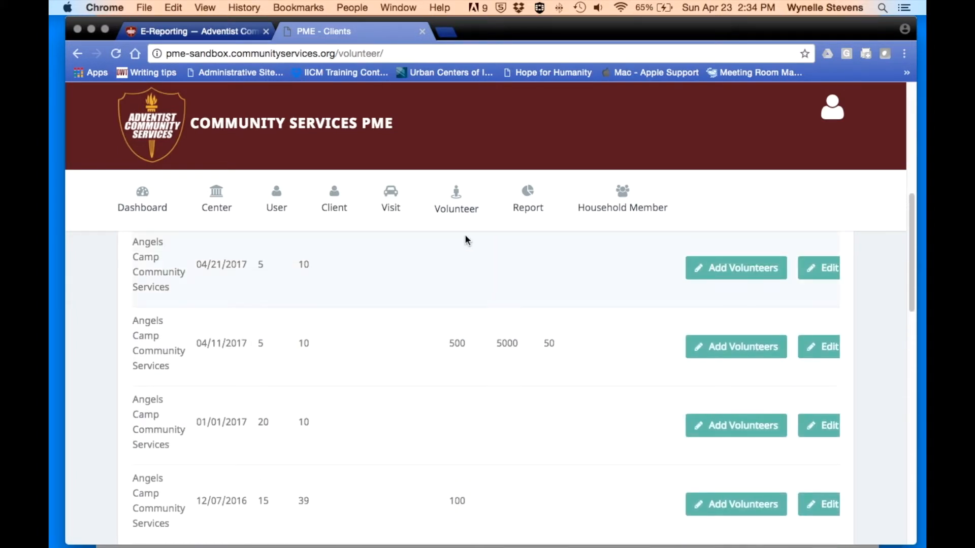
- Scroll back to the top and bring up the Client navigation dropdown
{"action": "mouse_move", "coordinate": [467, 211]}
{"action": "scroll", "coordinate": [467, 212], "scroll_direction": "up", "scroll_amount": 5}
{"action": "scroll", "coordinate": [404, 416], "scroll_direction": "up", "scroll_amount": 5}
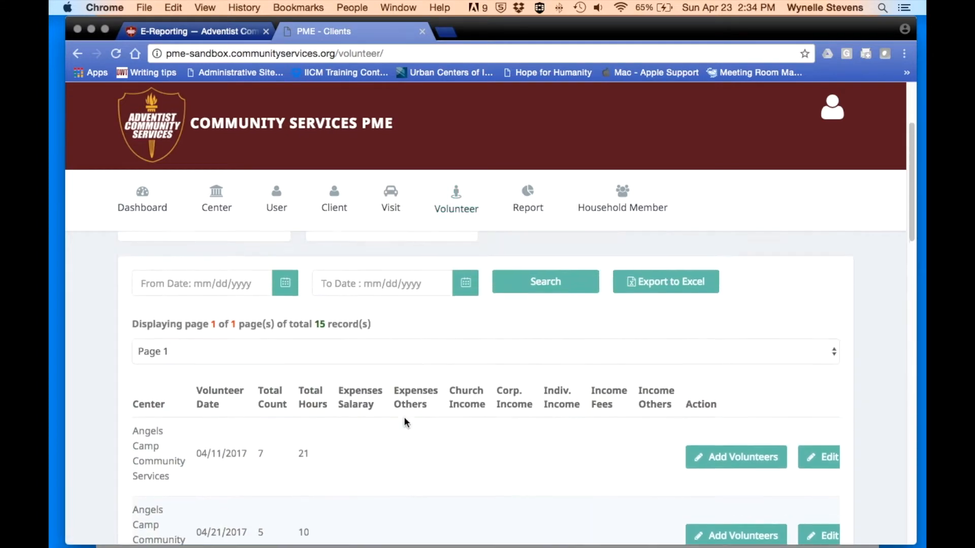
{"action": "scroll", "coordinate": [449, 288], "scroll_direction": "up", "scroll_amount": 3}
{"action": "mouse_move", "coordinate": [333, 230]}
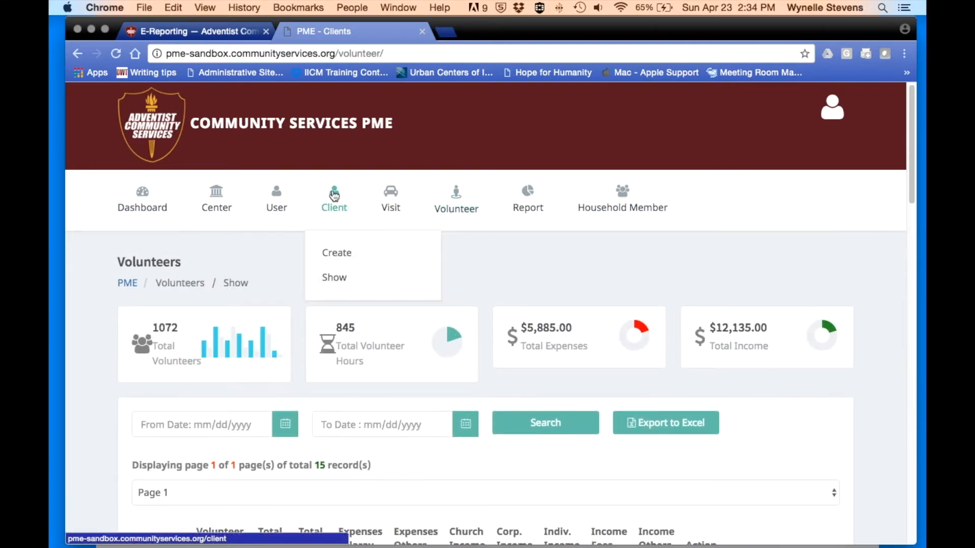
- Open the Clients list and scroll sideways to see relatives, relationships, household member and visit counts
{"action": "left_click", "coordinate": [331, 282]}
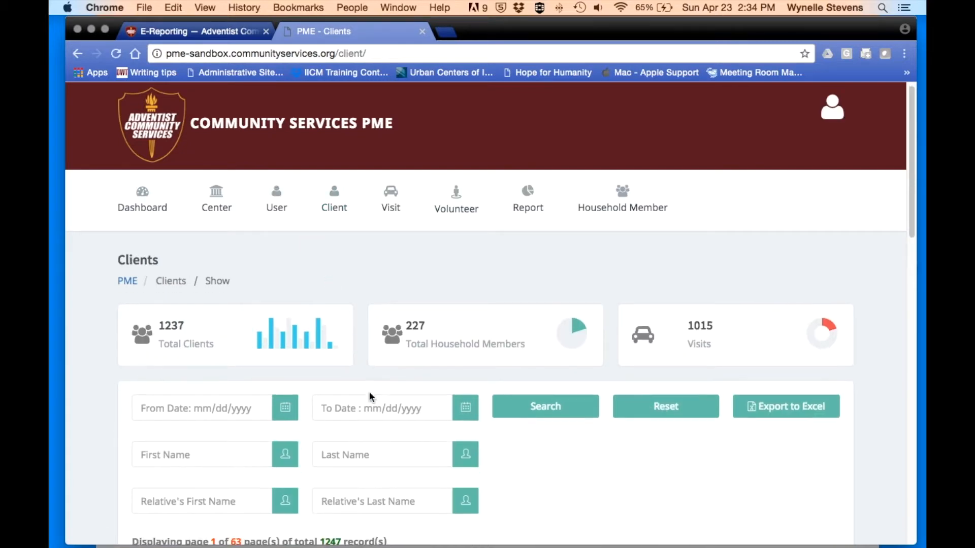
{"action": "scroll", "coordinate": [370, 394], "scroll_direction": "down", "scroll_amount": 7}
{"action": "scroll", "coordinate": [369, 393], "scroll_direction": "down", "scroll_amount": 2}
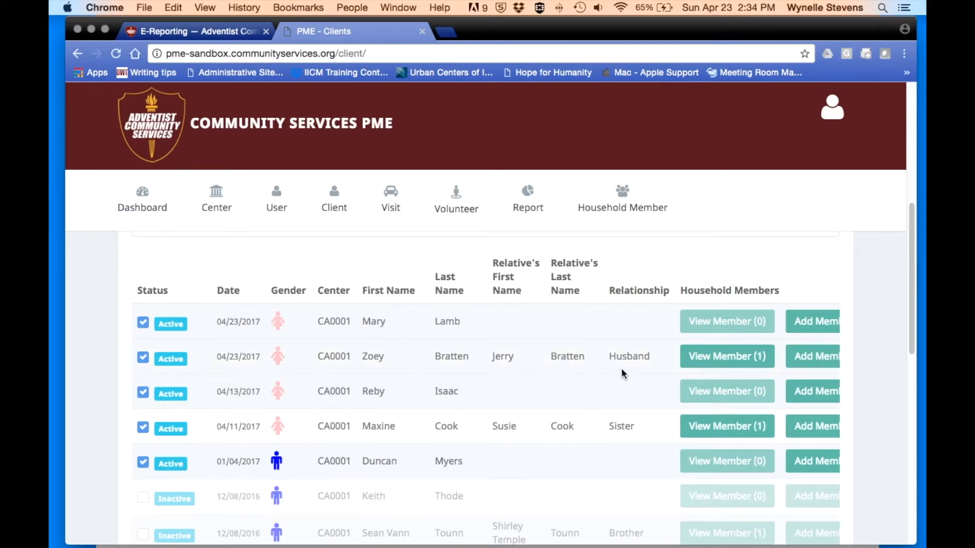
{"action": "scroll", "coordinate": [640, 351], "scroll_direction": "right", "scroll_amount": 2}
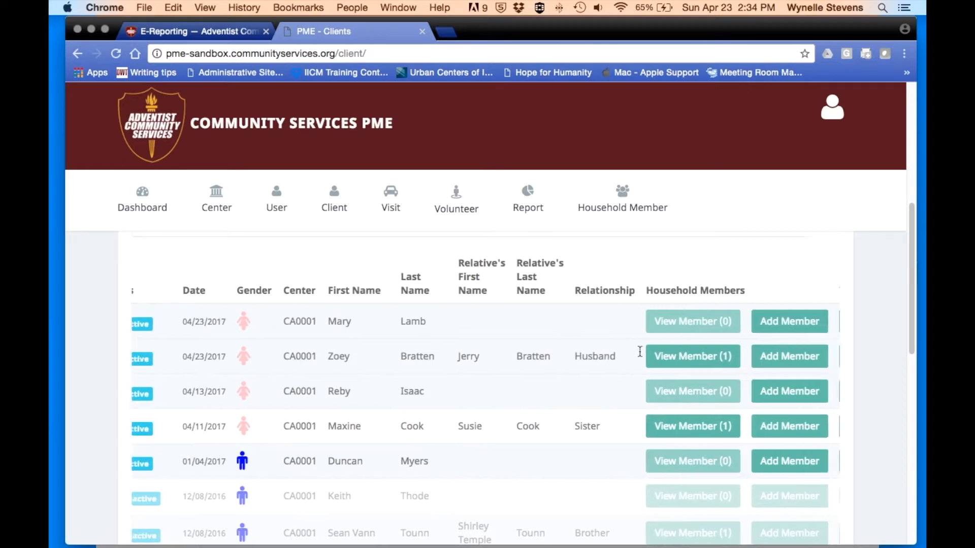
{"action": "scroll", "coordinate": [640, 351], "scroll_direction": "right", "scroll_amount": 4}
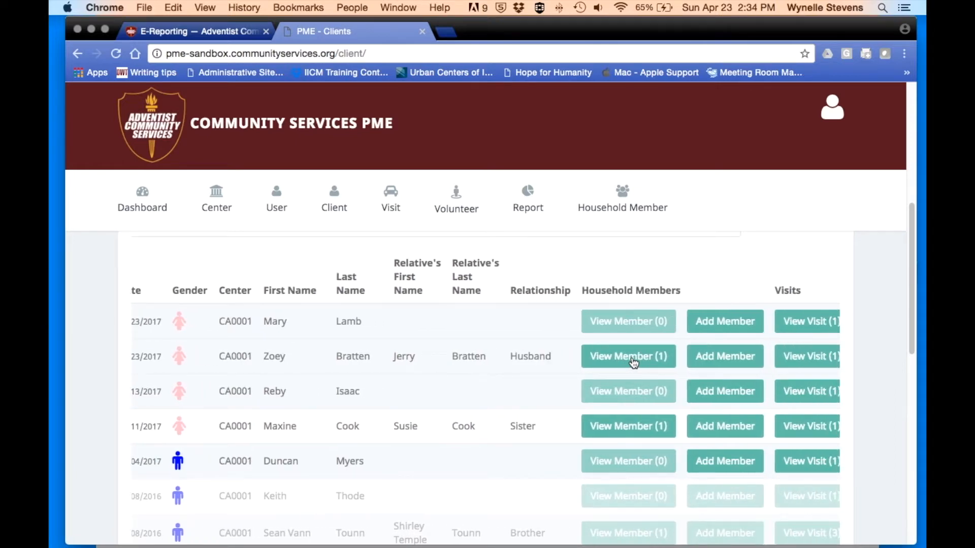
{"action": "scroll", "coordinate": [634, 362], "scroll_direction": "right", "scroll_amount": 4}
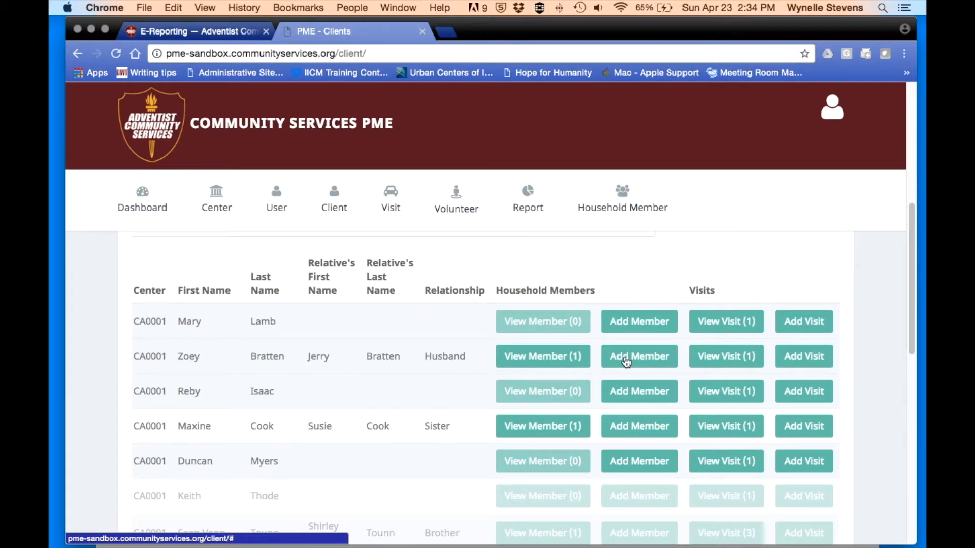
{"action": "scroll", "coordinate": [624, 362], "scroll_direction": "right", "scroll_amount": 3}
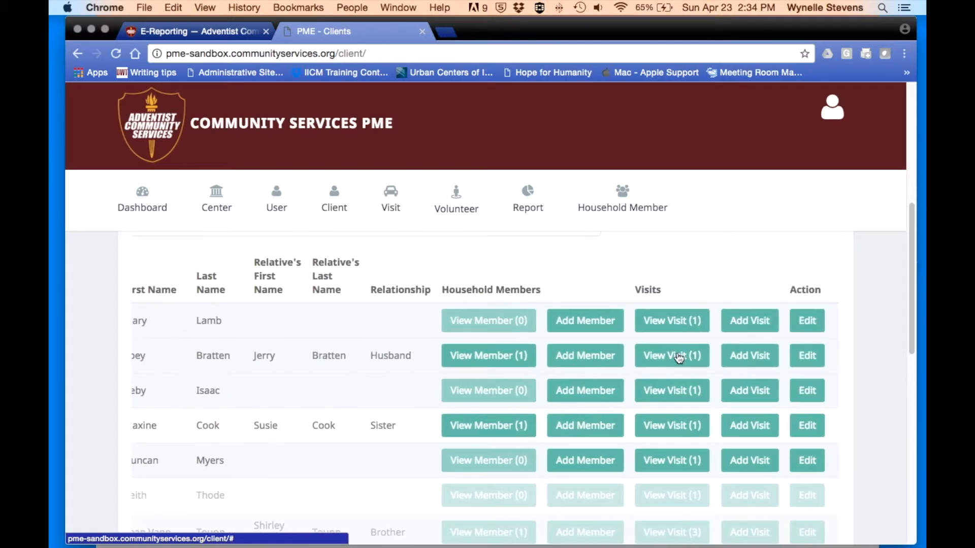
{"action": "mouse_move", "coordinate": [635, 193]}
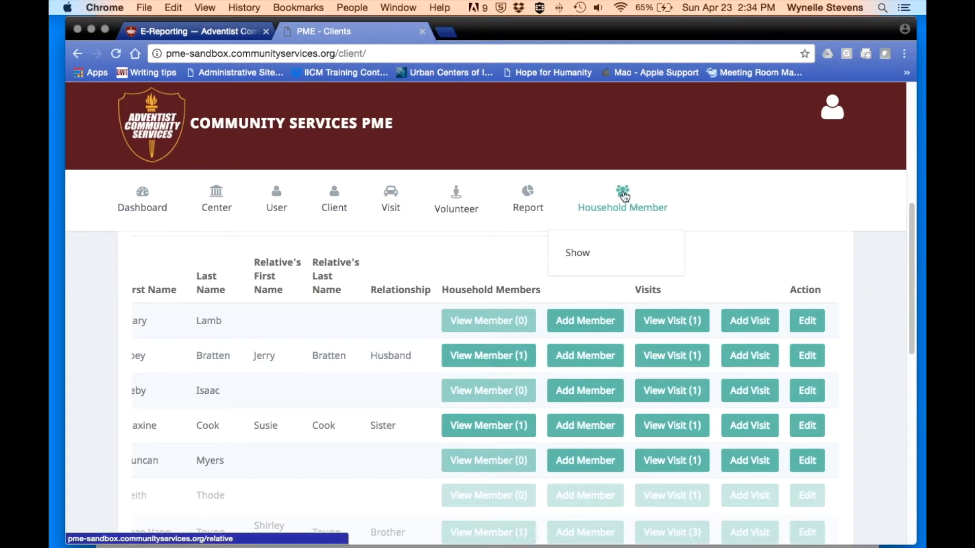
- Open the Relatives list and review members' status, relationship, related client, age and race
{"action": "left_click", "coordinate": [624, 203]}
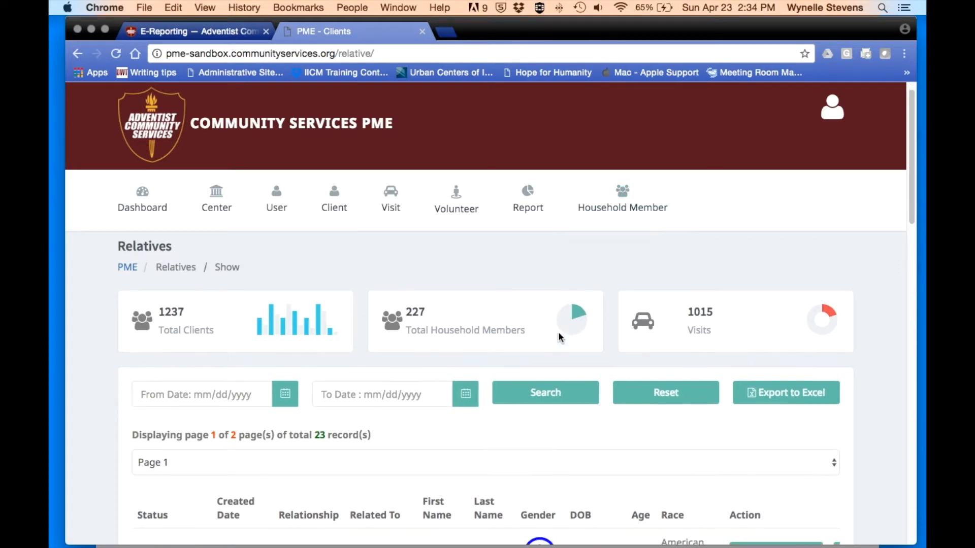
{"action": "scroll", "coordinate": [560, 337], "scroll_direction": "down", "scroll_amount": 5}
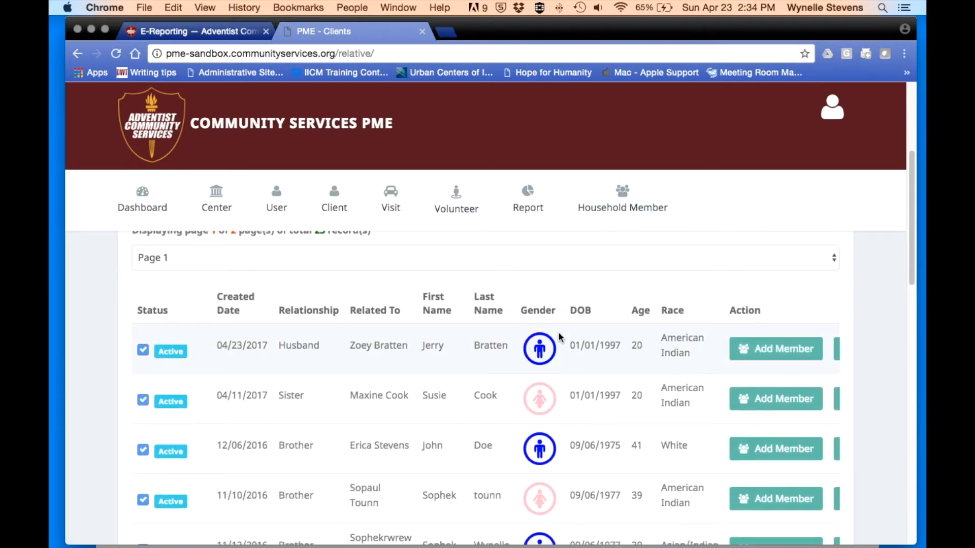
{"action": "scroll", "coordinate": [559, 337], "scroll_direction": "down", "scroll_amount": 1}
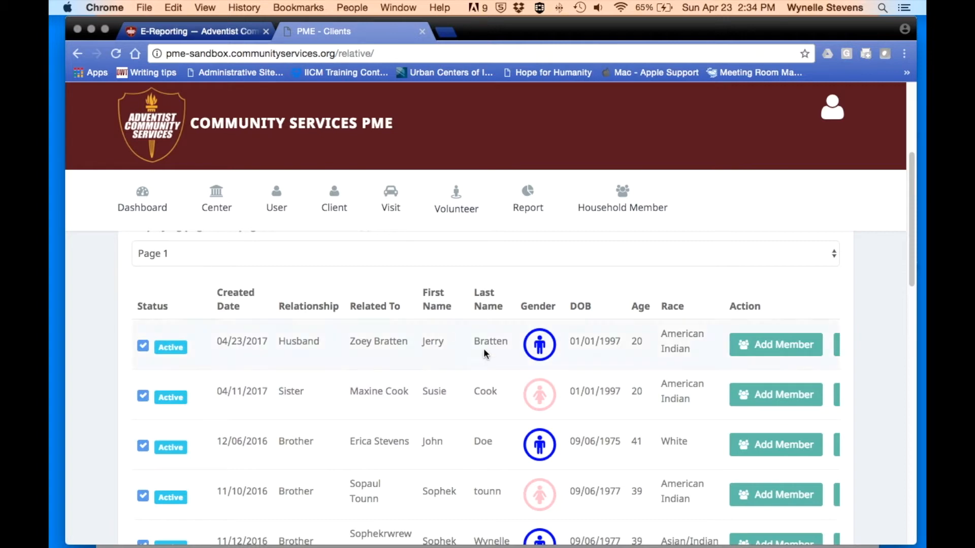
{"action": "scroll", "coordinate": [466, 337], "scroll_direction": "down", "scroll_amount": 3}
{"action": "scroll", "coordinate": [466, 335], "scroll_direction": "up", "scroll_amount": 2}
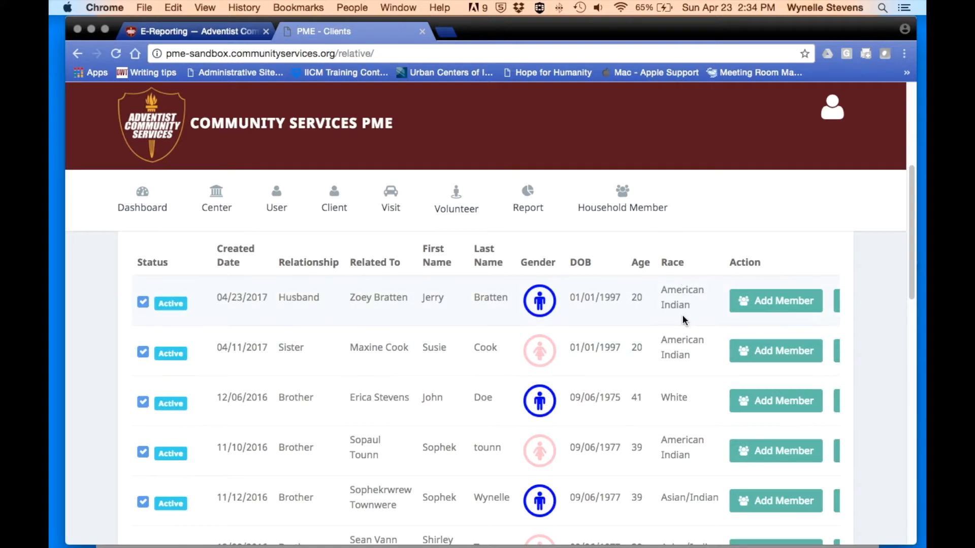
{"action": "scroll", "coordinate": [734, 310], "scroll_direction": "right", "scroll_amount": 2}
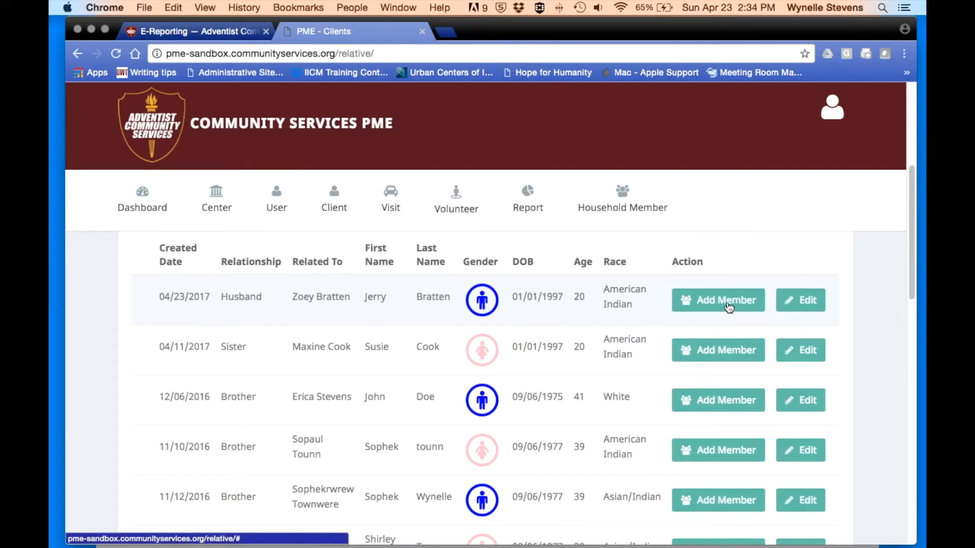
{"action": "scroll", "coordinate": [728, 303], "scroll_direction": "left", "scroll_amount": 2}
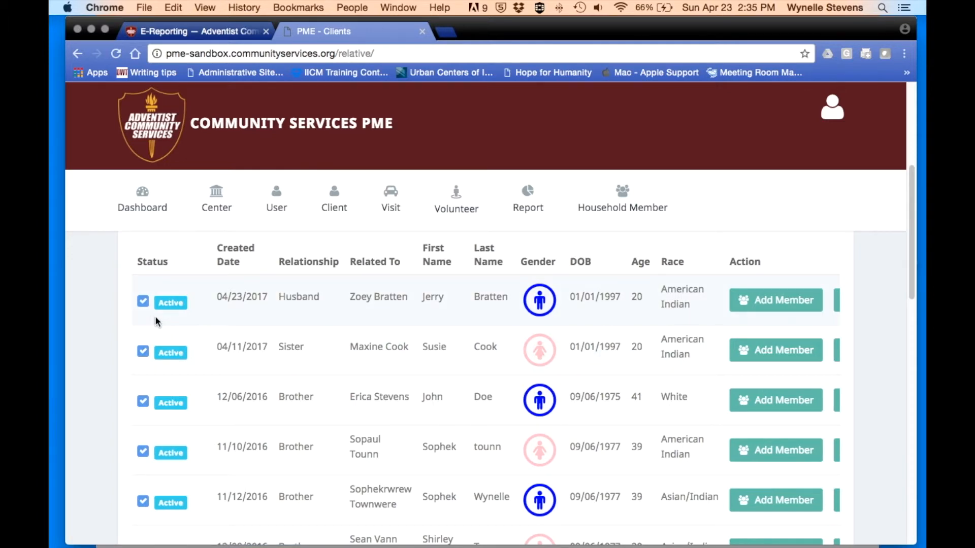
{"action": "scroll", "coordinate": [171, 337], "scroll_direction": "down", "scroll_amount": 2}
{"action": "scroll", "coordinate": [171, 337], "scroll_direction": "up", "scroll_amount": 1}
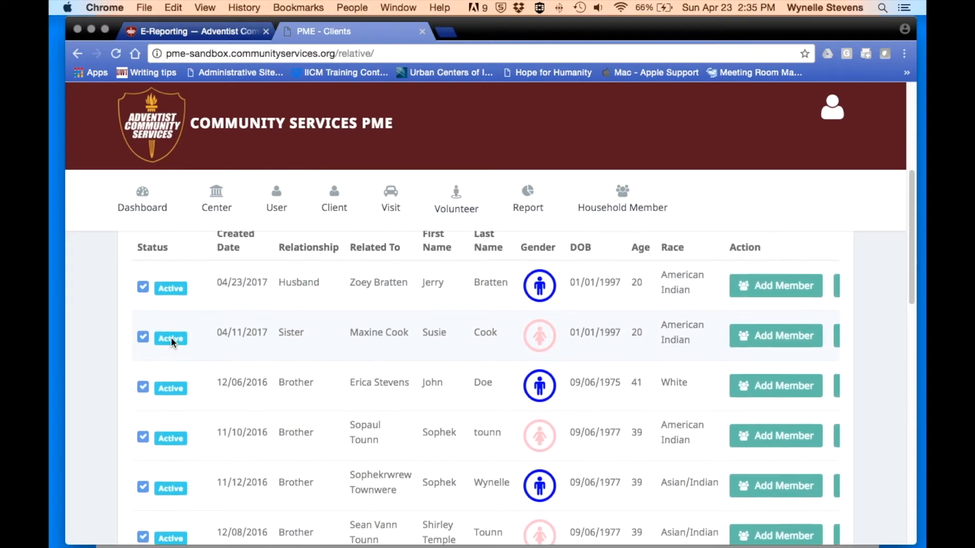
{"action": "scroll", "coordinate": [315, 371], "scroll_direction": "up", "scroll_amount": 1}
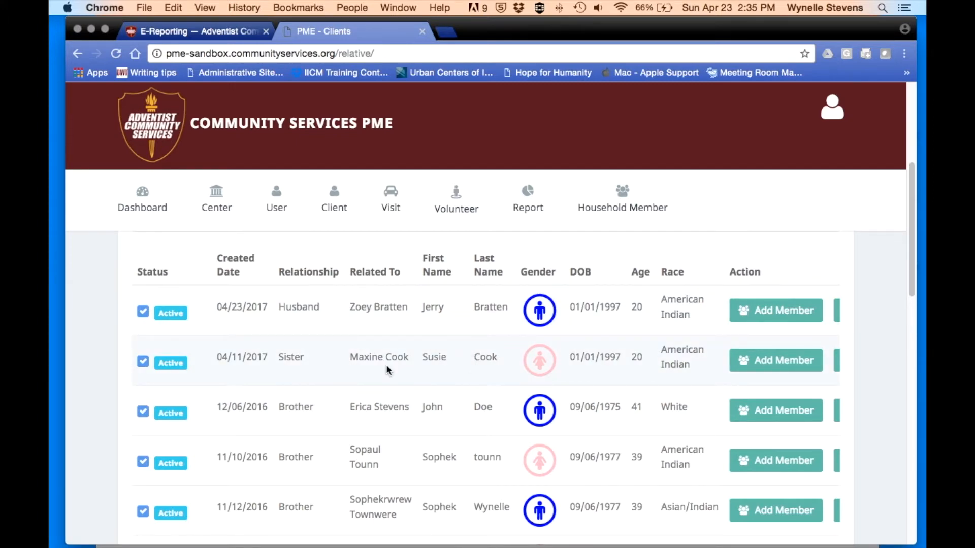
- Deactivate the Sister relative, then reactivate it, acknowledging both confirmation messages
{"action": "left_click", "coordinate": [144, 361]}
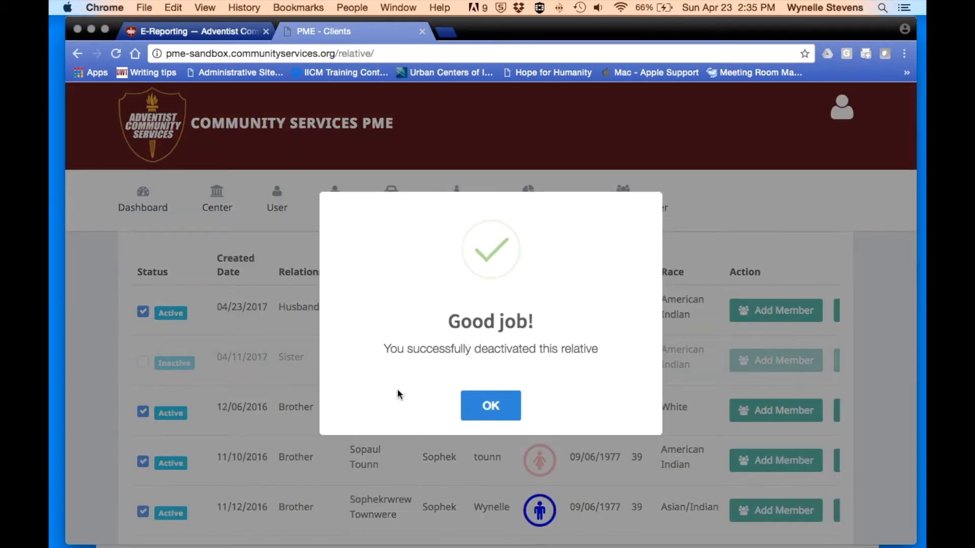
{"action": "left_click", "coordinate": [493, 406]}
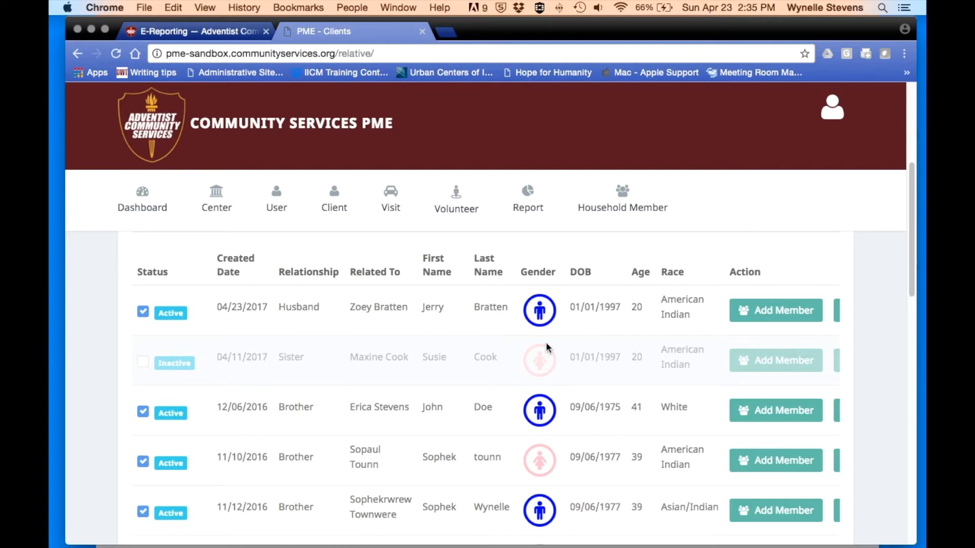
{"action": "left_click", "coordinate": [144, 363]}
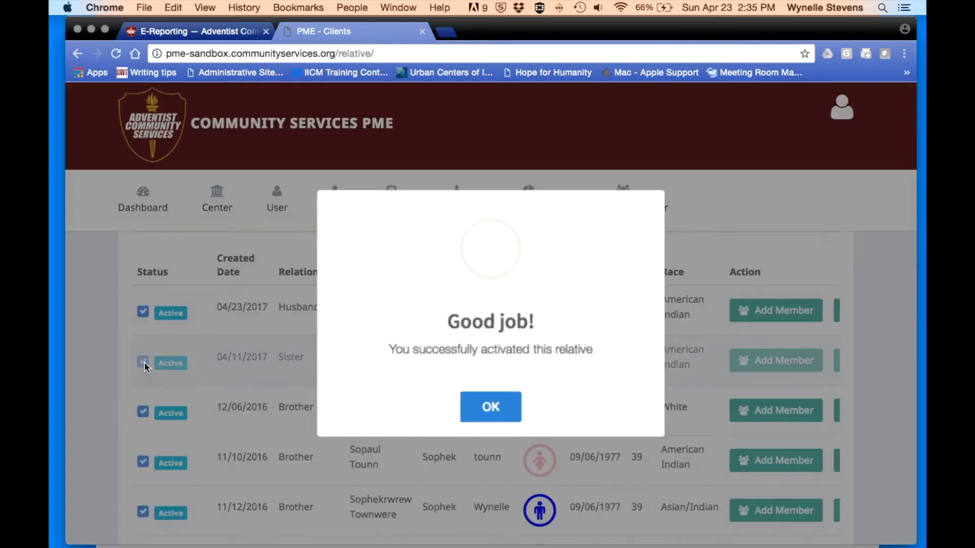
{"action": "left_click", "coordinate": [498, 407]}
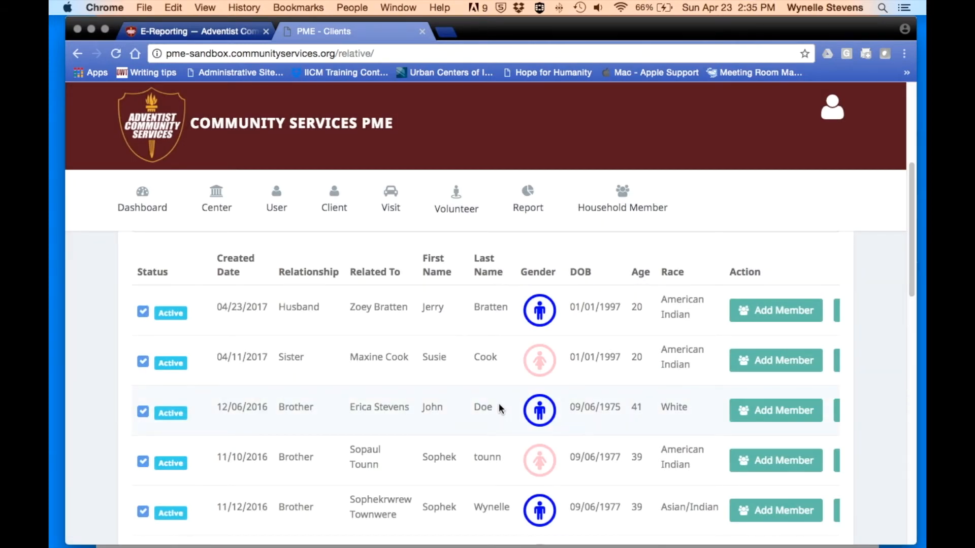
{"action": "scroll", "coordinate": [498, 404], "scroll_direction": "up", "scroll_amount": 5}
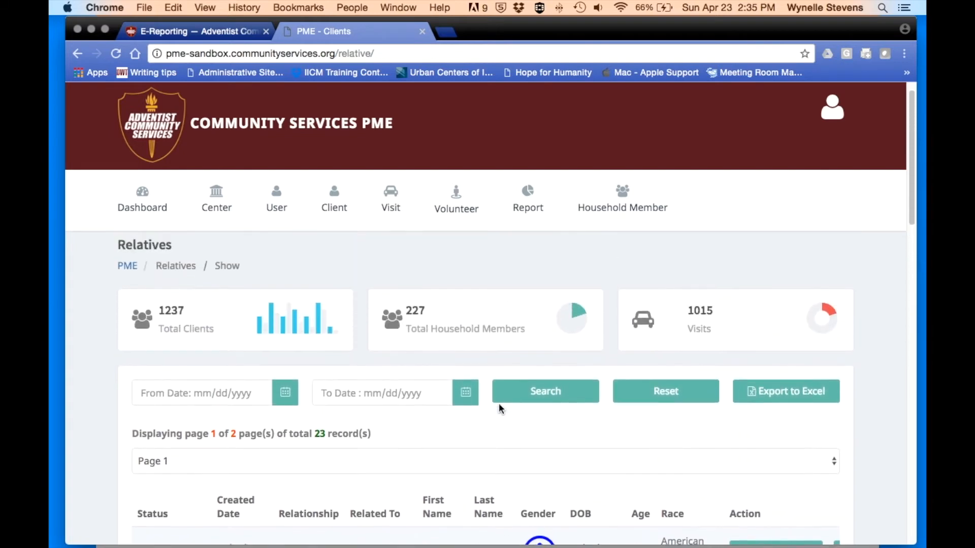
{"action": "mouse_move", "coordinate": [348, 222]}
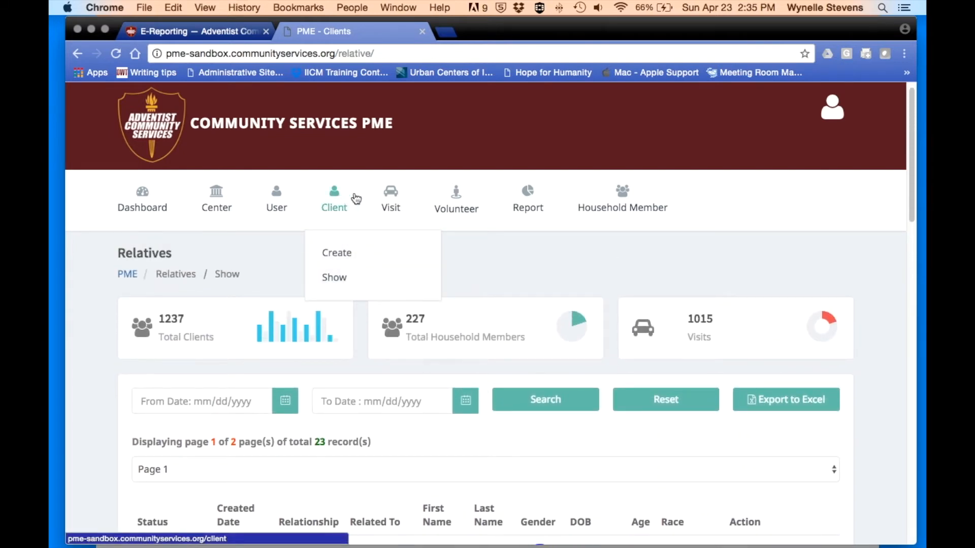
{"action": "mouse_move", "coordinate": [453, 200]}
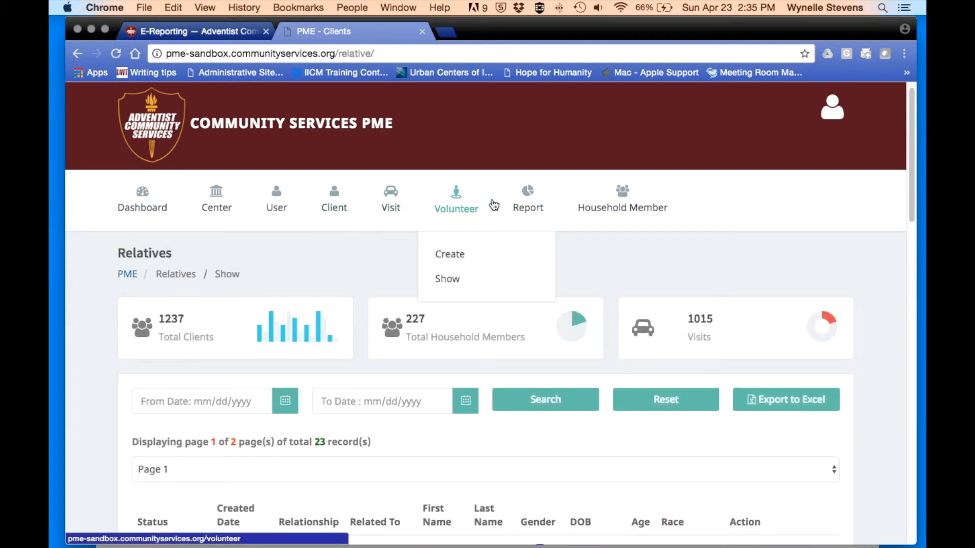
{"action": "mouse_move", "coordinate": [622, 203]}
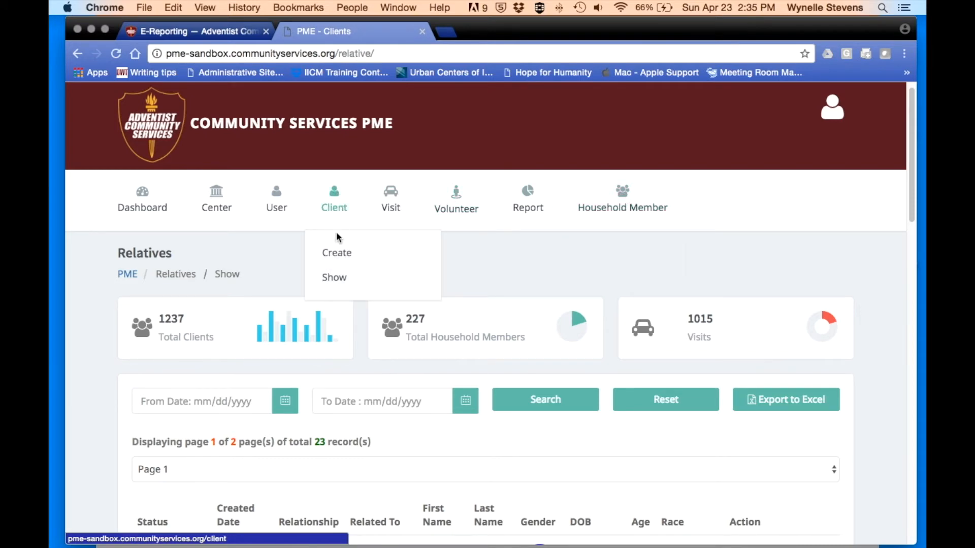
- Open the Clients list, view the first client's Add Member relationship choices, and close without saving
{"action": "left_click", "coordinate": [337, 278]}
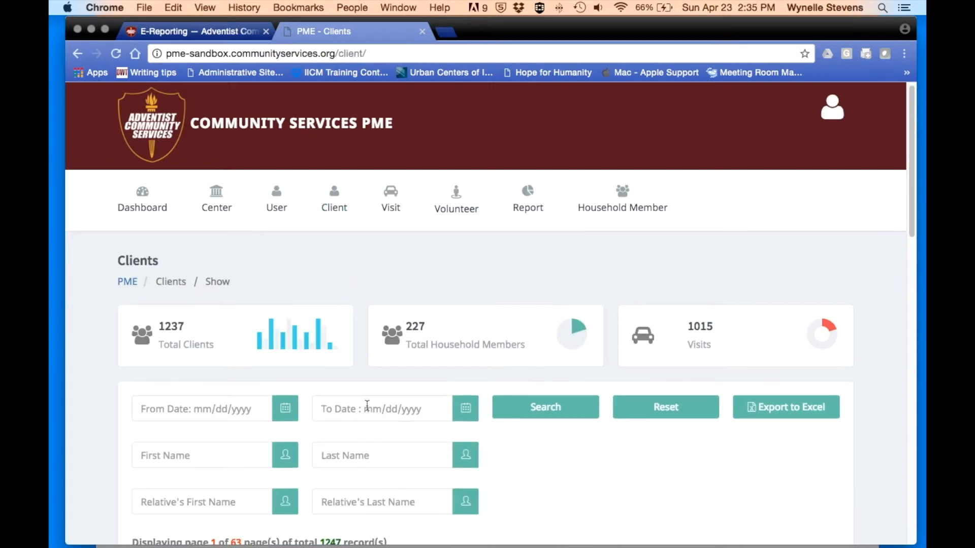
{"action": "scroll", "coordinate": [367, 406], "scroll_direction": "down", "scroll_amount": 10}
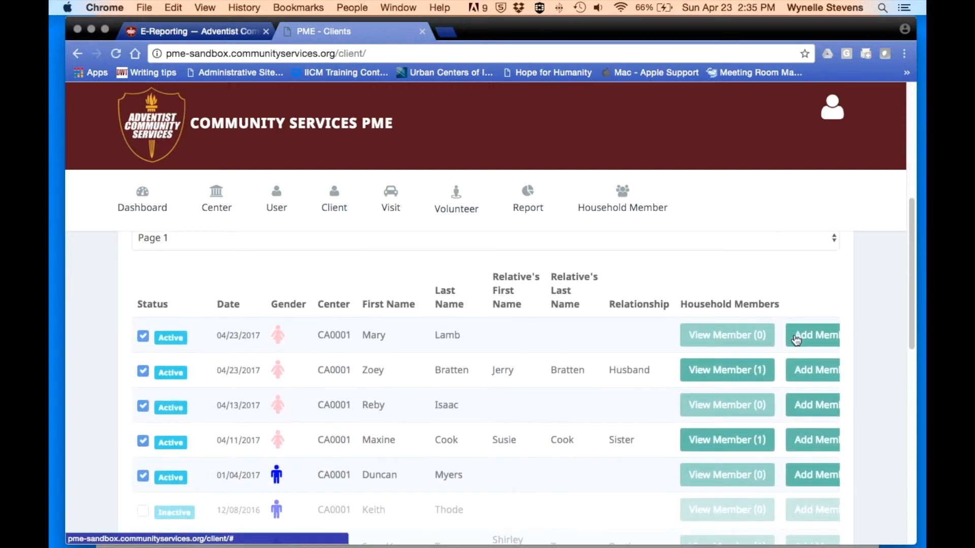
{"action": "scroll", "coordinate": [557, 400], "scroll_direction": "right", "scroll_amount": 5}
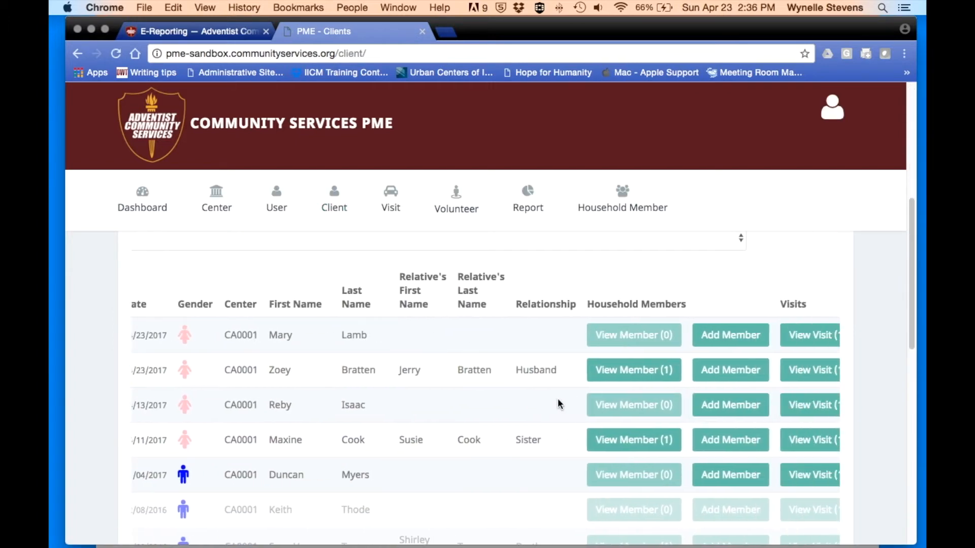
{"action": "left_click", "coordinate": [725, 338]}
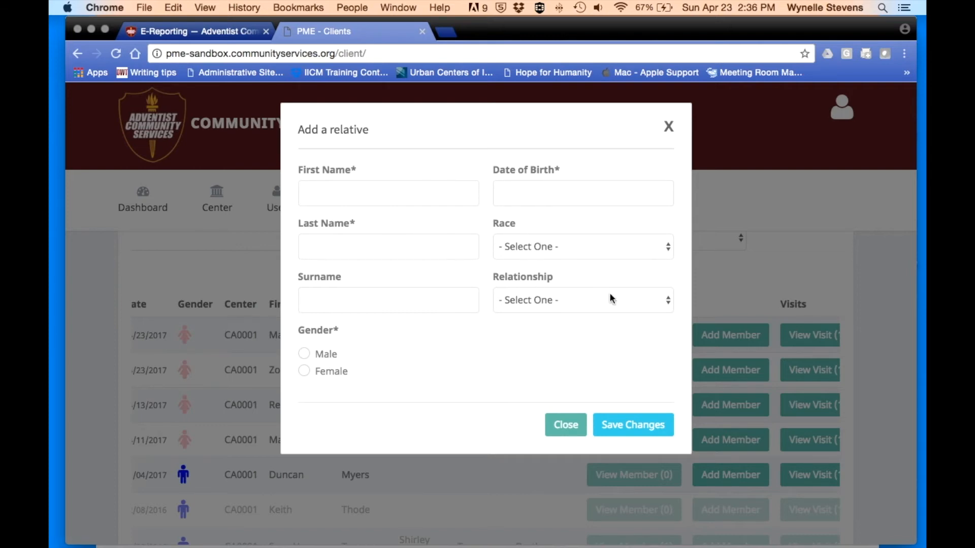
{"action": "left_click", "coordinate": [663, 308]}
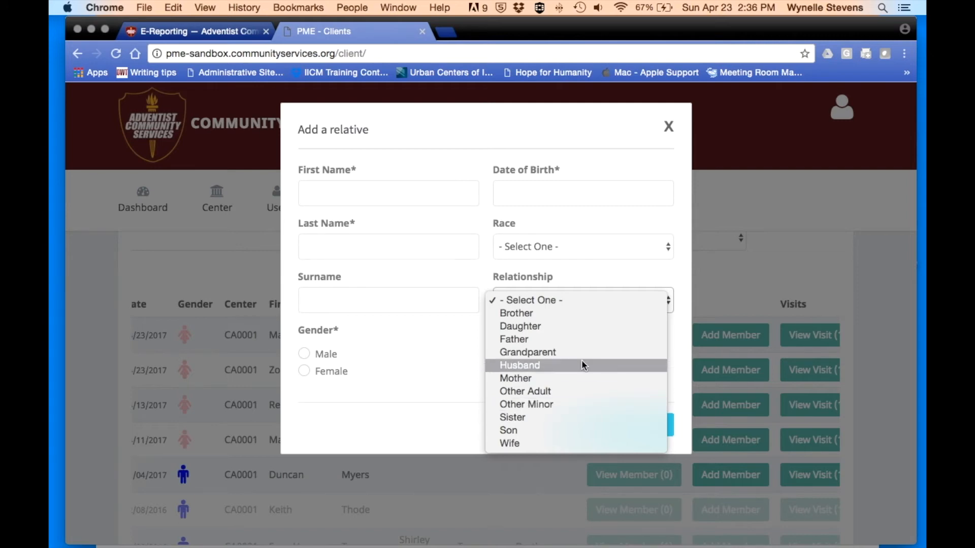
{"action": "left_click", "coordinate": [668, 126]}
{"action": "left_click", "coordinate": [668, 127]}
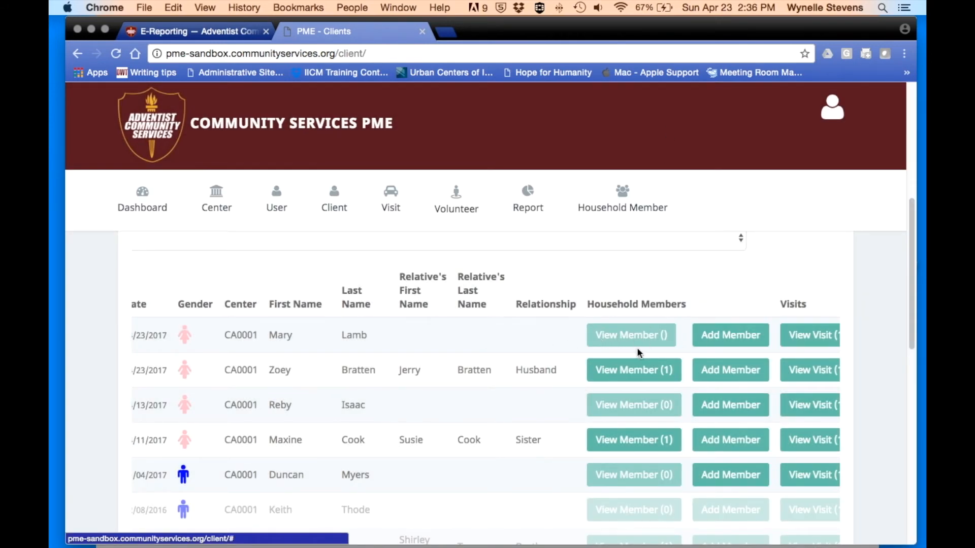
{"action": "scroll", "coordinate": [483, 329], "scroll_direction": "up", "scroll_amount": 6}
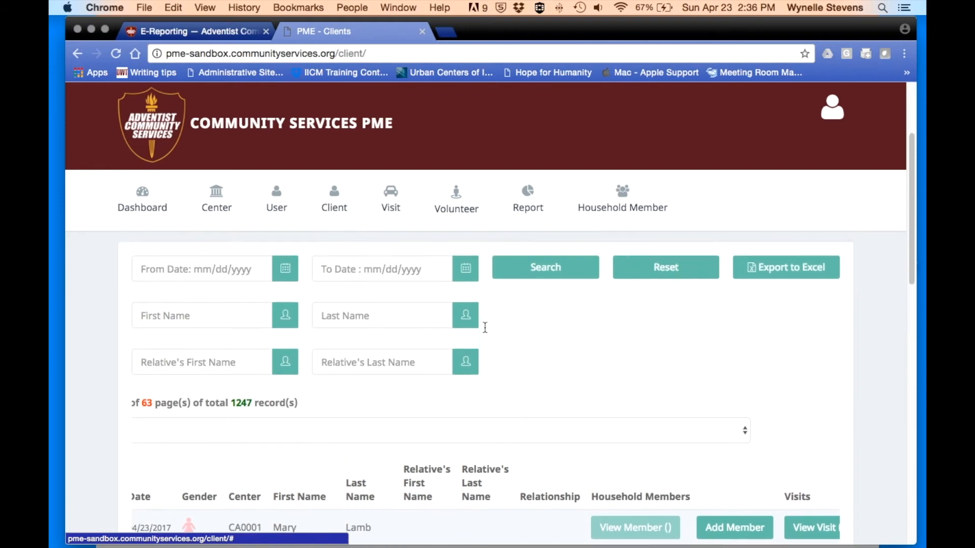
{"action": "scroll", "coordinate": [484, 332], "scroll_direction": "up", "scroll_amount": 2}
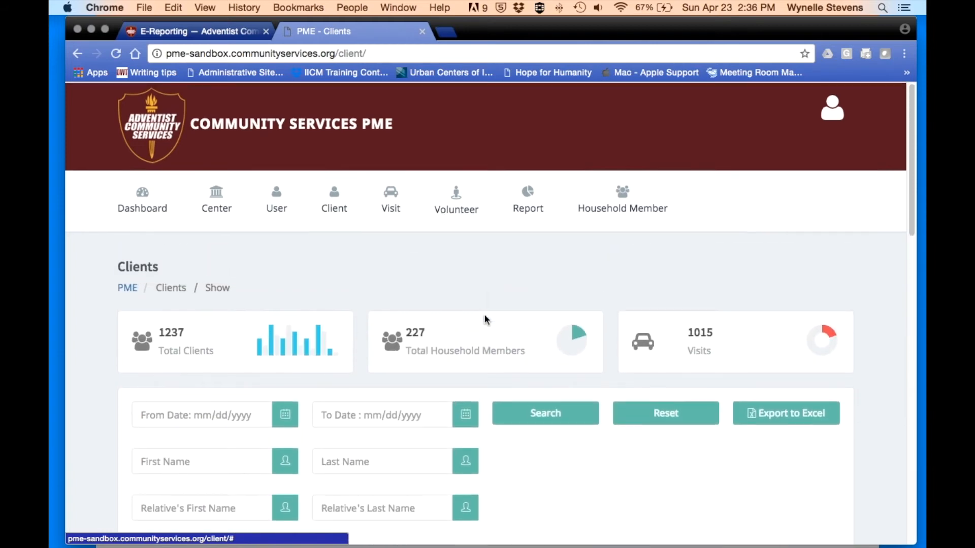
{"action": "left_click", "coordinate": [529, 196]}
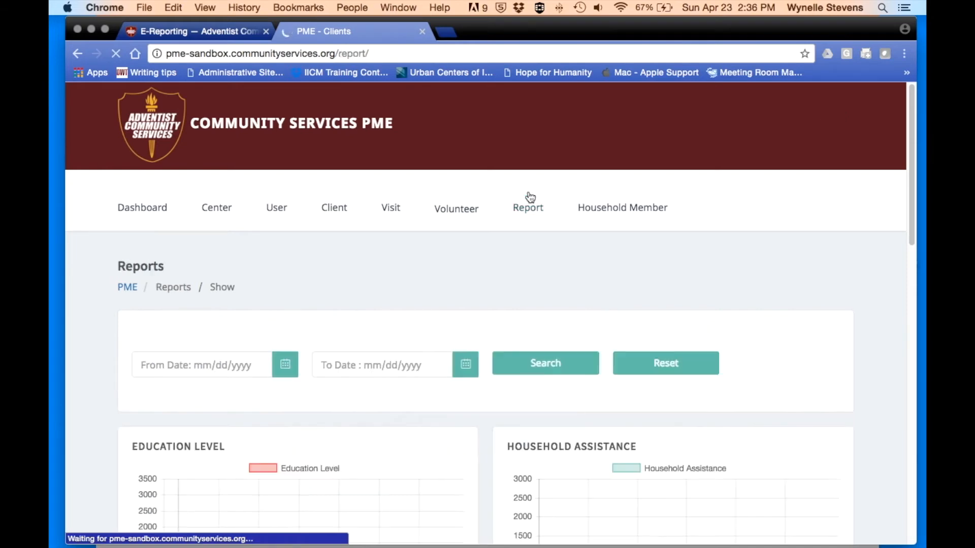
{"action": "scroll", "coordinate": [503, 300], "scroll_direction": "down", "scroll_amount": 5}
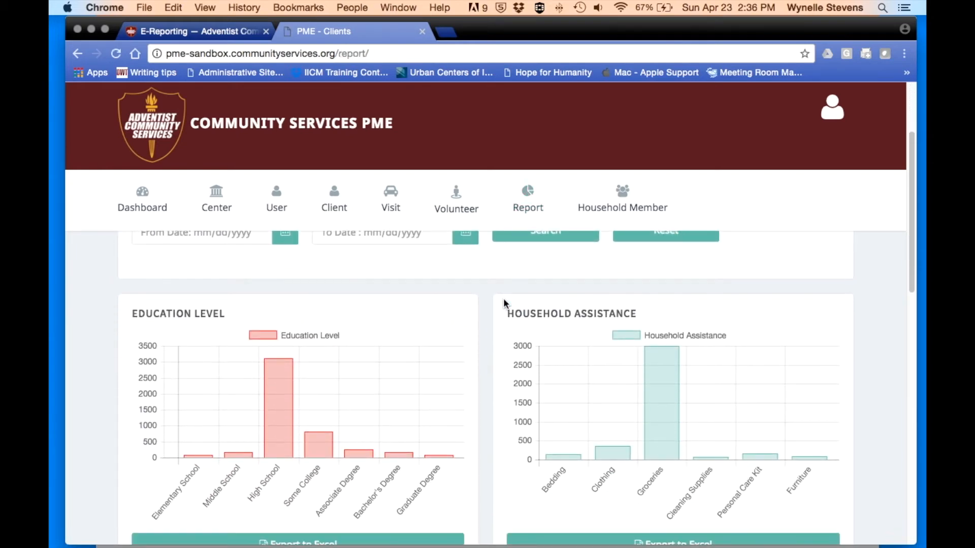
{"action": "scroll", "coordinate": [503, 300], "scroll_direction": "down", "scroll_amount": 2}
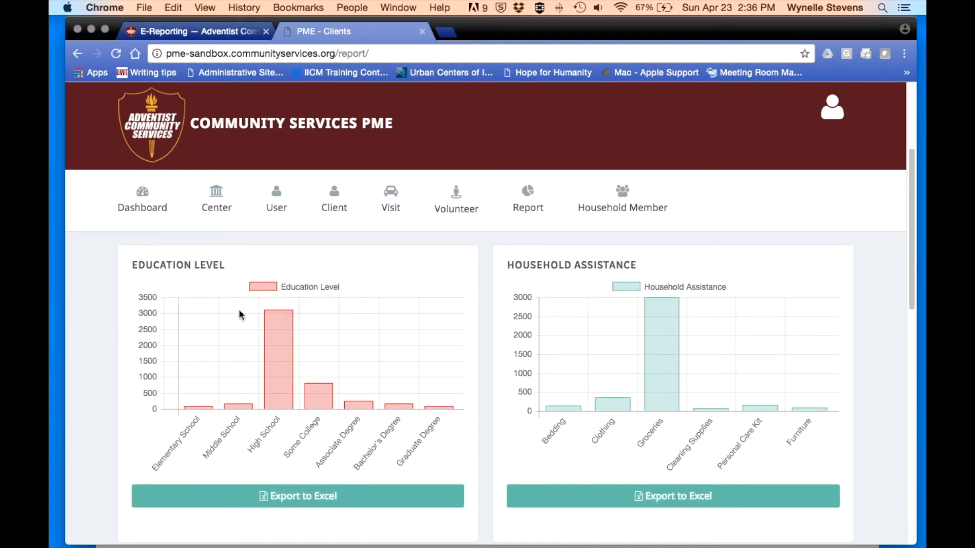
{"action": "scroll", "coordinate": [268, 328], "scroll_direction": "down", "scroll_amount": 2}
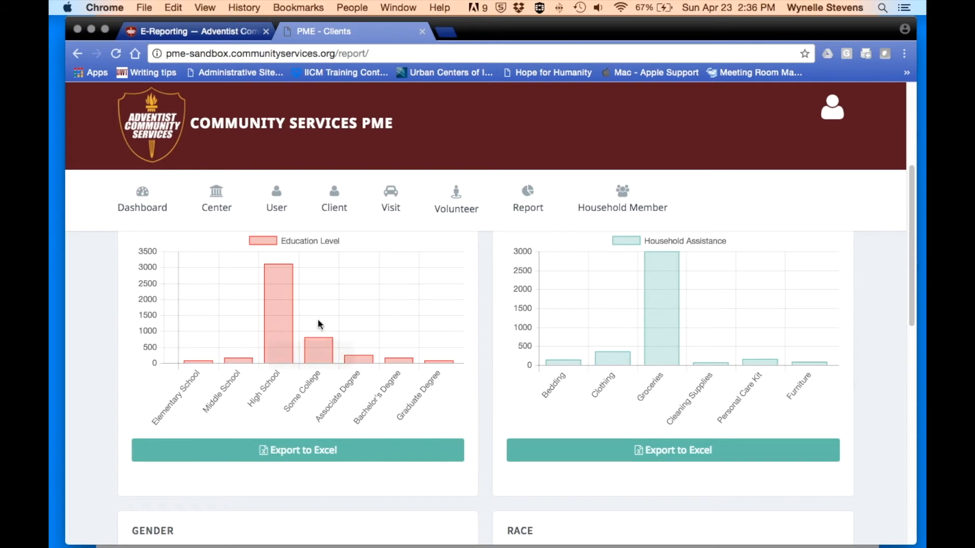
{"action": "scroll", "coordinate": [321, 326], "scroll_direction": "up", "scroll_amount": 3}
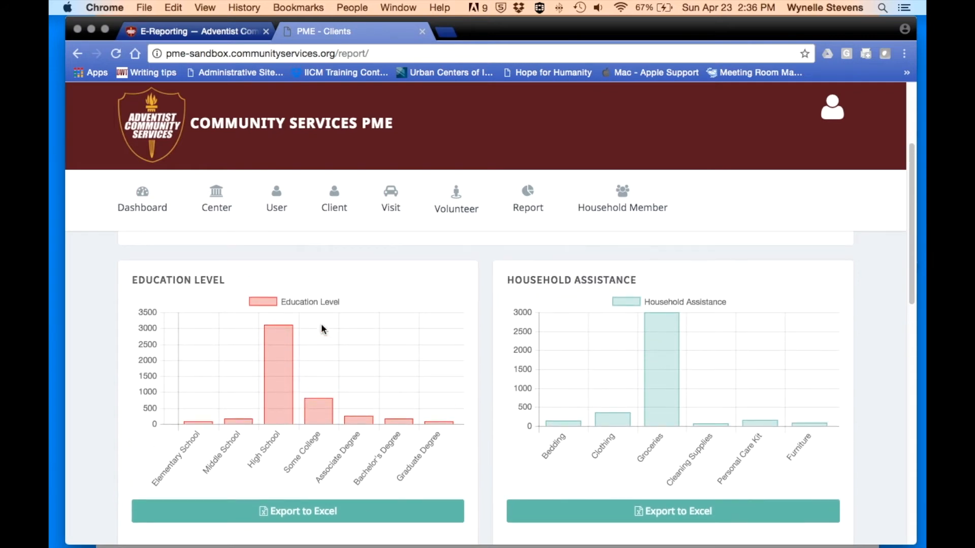
{"action": "mouse_move", "coordinate": [289, 349]}
{"action": "mouse_move", "coordinate": [364, 418]}
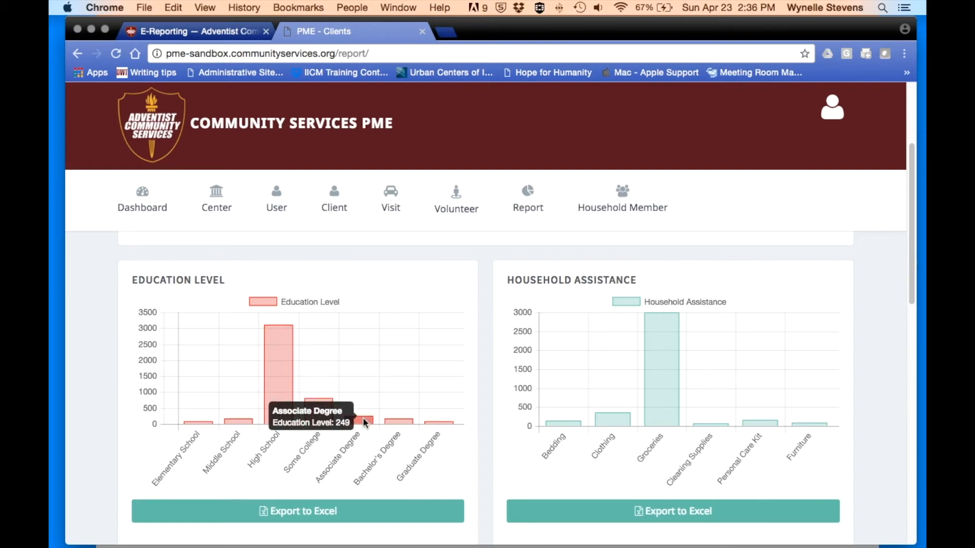
{"action": "scroll", "coordinate": [350, 388], "scroll_direction": "down", "scroll_amount": 2}
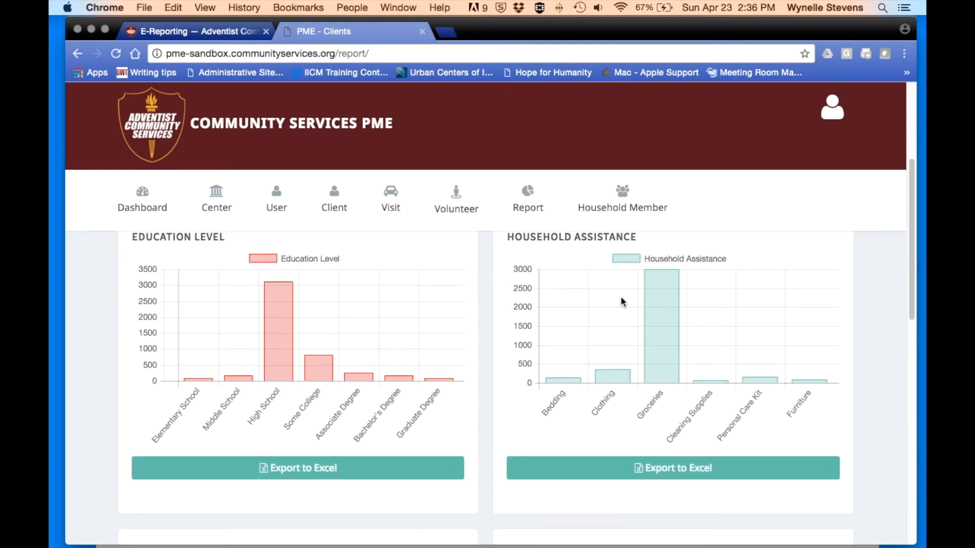
{"action": "mouse_move", "coordinate": [556, 382]}
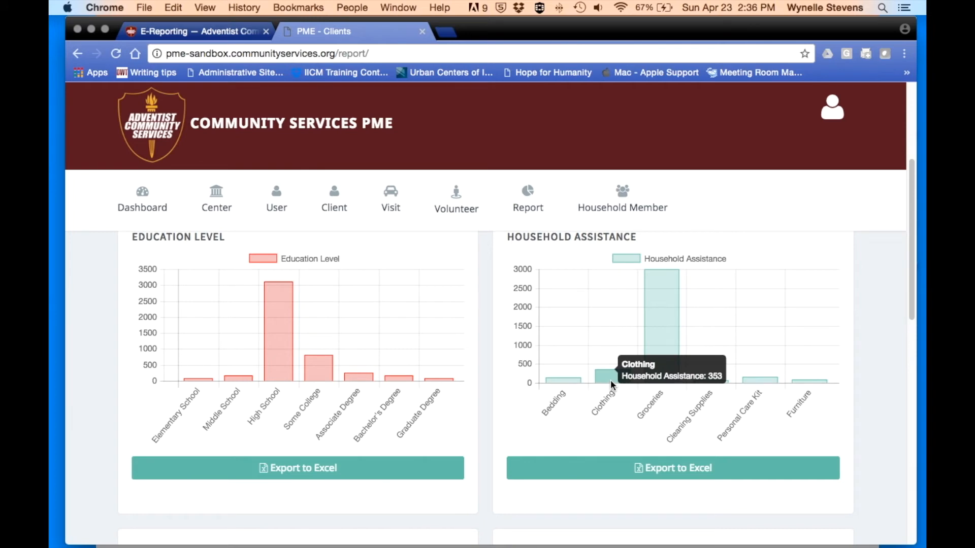
{"action": "mouse_move", "coordinate": [650, 312]}
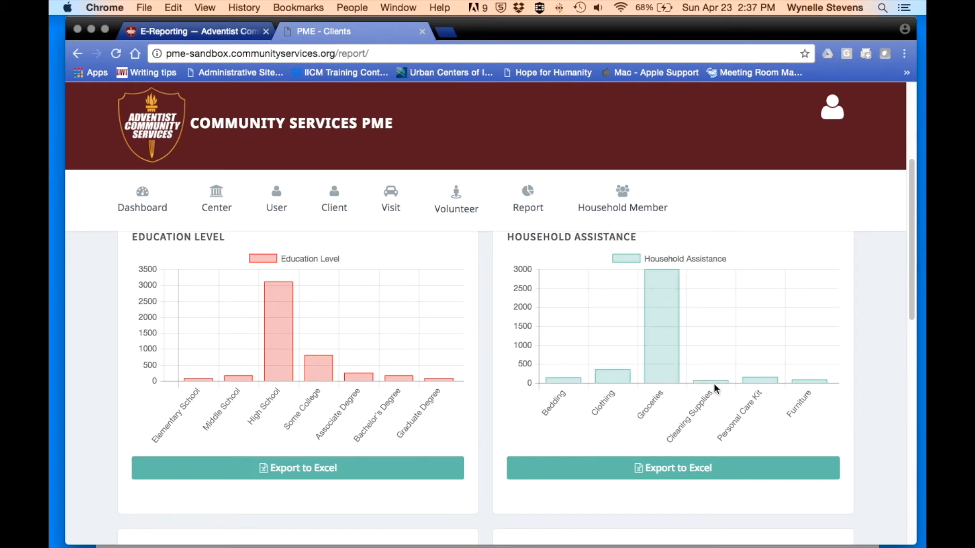
{"action": "mouse_move", "coordinate": [806, 379]}
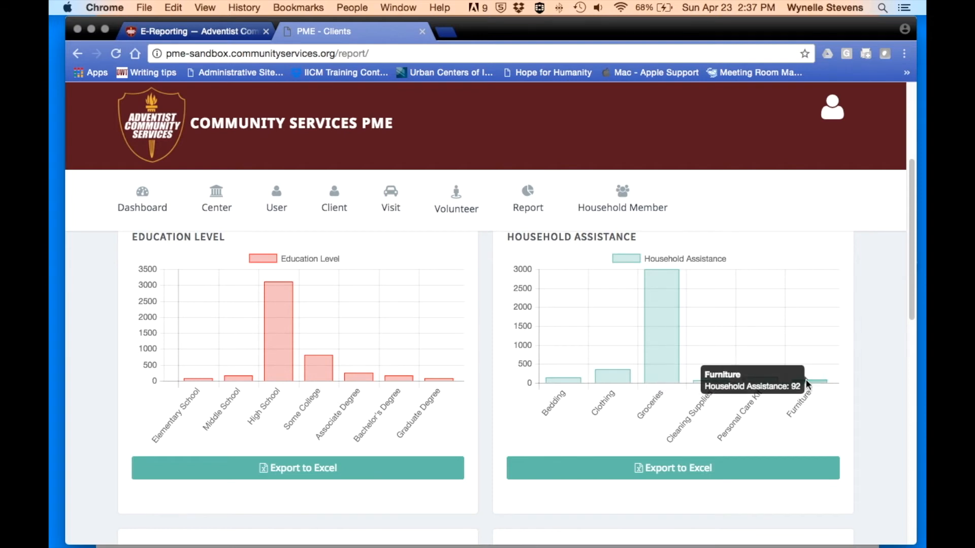
{"action": "scroll", "coordinate": [644, 422], "scroll_direction": "down", "scroll_amount": 3}
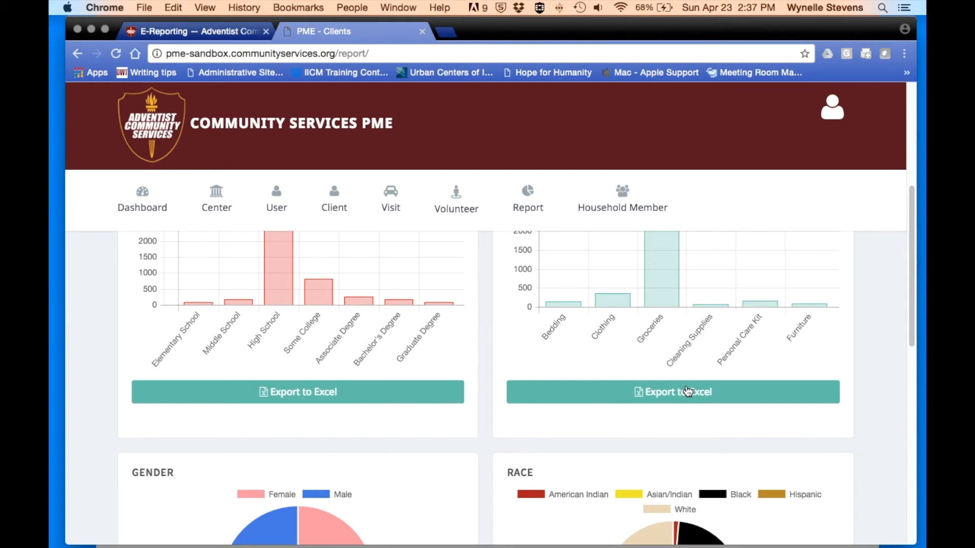
{"action": "scroll", "coordinate": [478, 388], "scroll_direction": "down", "scroll_amount": 5}
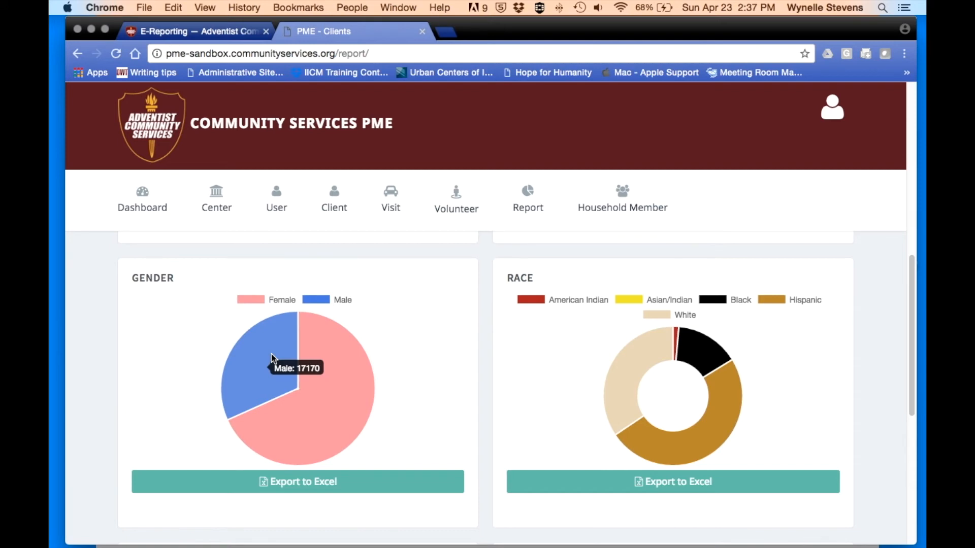
{"action": "scroll", "coordinate": [422, 342], "scroll_direction": "down", "scroll_amount": 1}
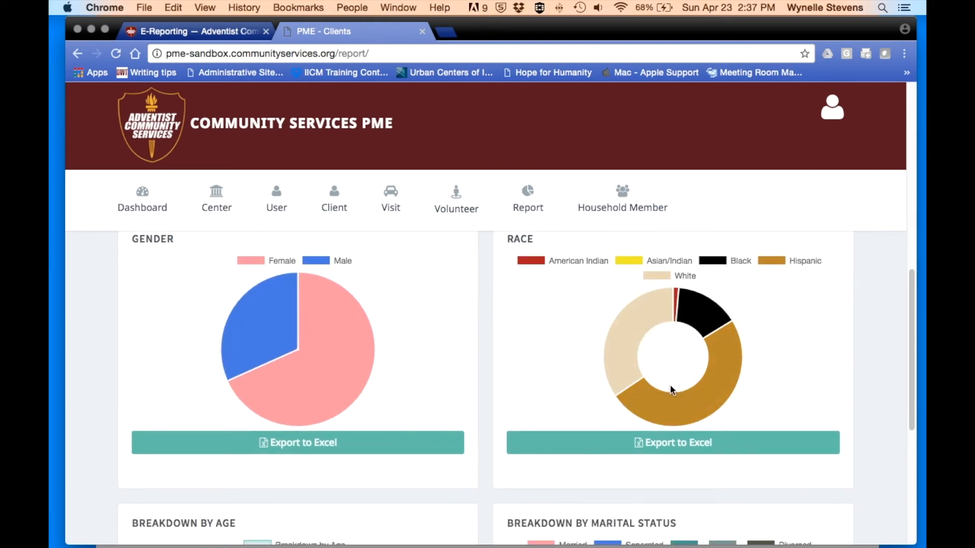
{"action": "scroll", "coordinate": [674, 394], "scroll_direction": "down", "scroll_amount": 2}
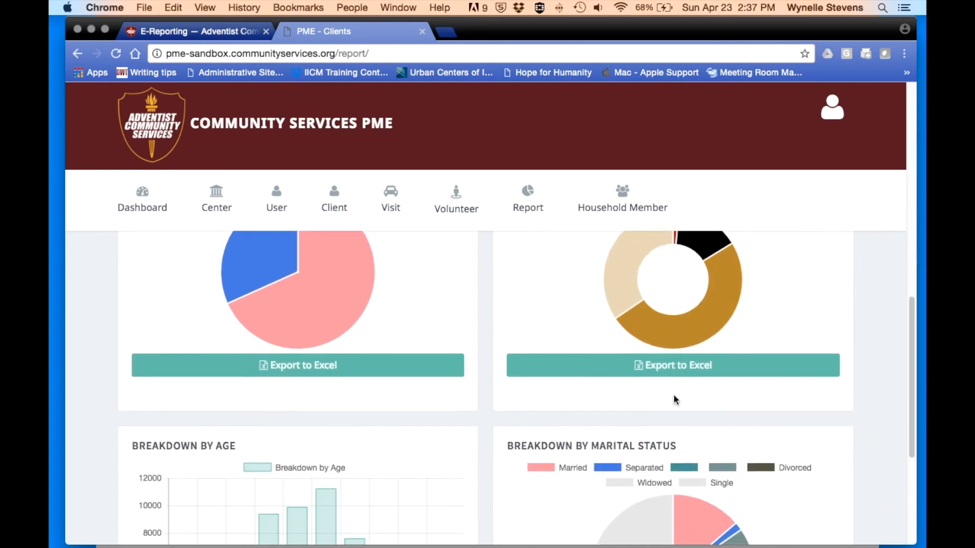
{"action": "scroll", "coordinate": [674, 394], "scroll_direction": "down", "scroll_amount": 5}
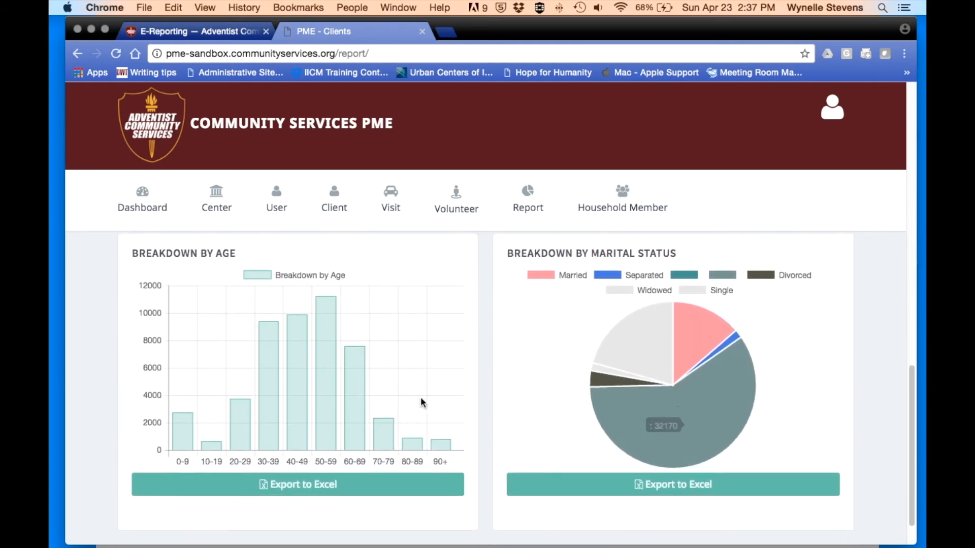
{"action": "mouse_move", "coordinate": [302, 397]}
{"action": "mouse_move", "coordinate": [661, 323]}
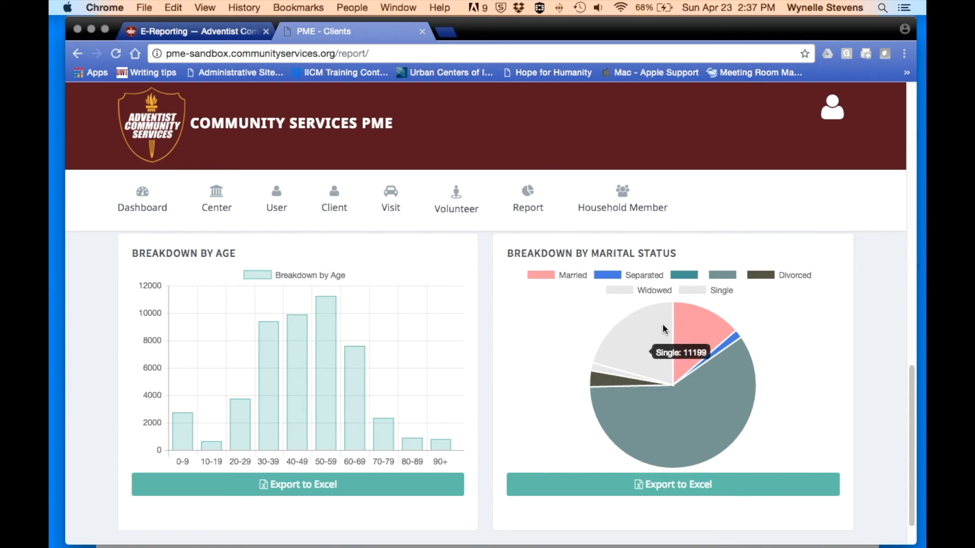
{"action": "mouse_move", "coordinate": [732, 370]}
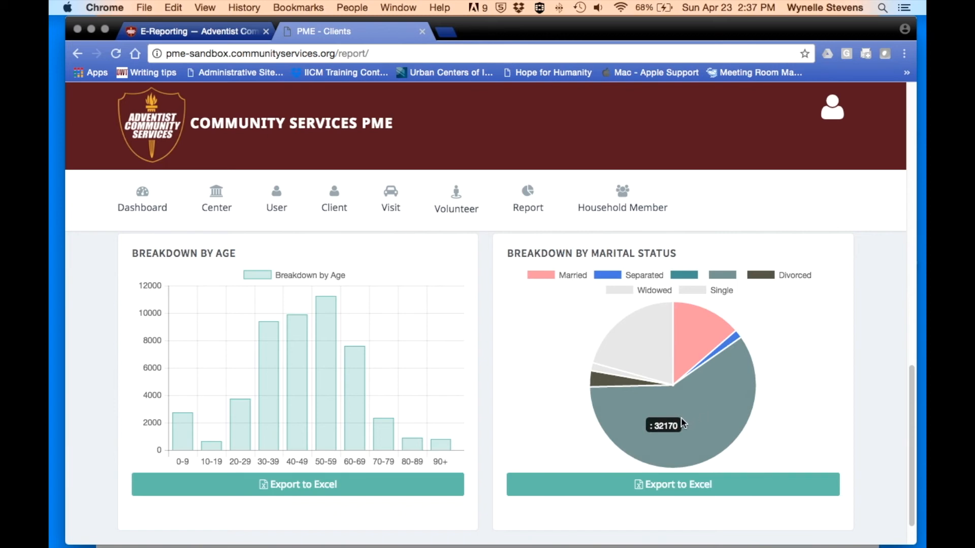
{"action": "scroll", "coordinate": [681, 417], "scroll_direction": "down", "scroll_amount": 2}
{"action": "scroll", "coordinate": [681, 418], "scroll_direction": "up", "scroll_amount": 4}
{"action": "scroll", "coordinate": [682, 420], "scroll_direction": "up", "scroll_amount": 10}
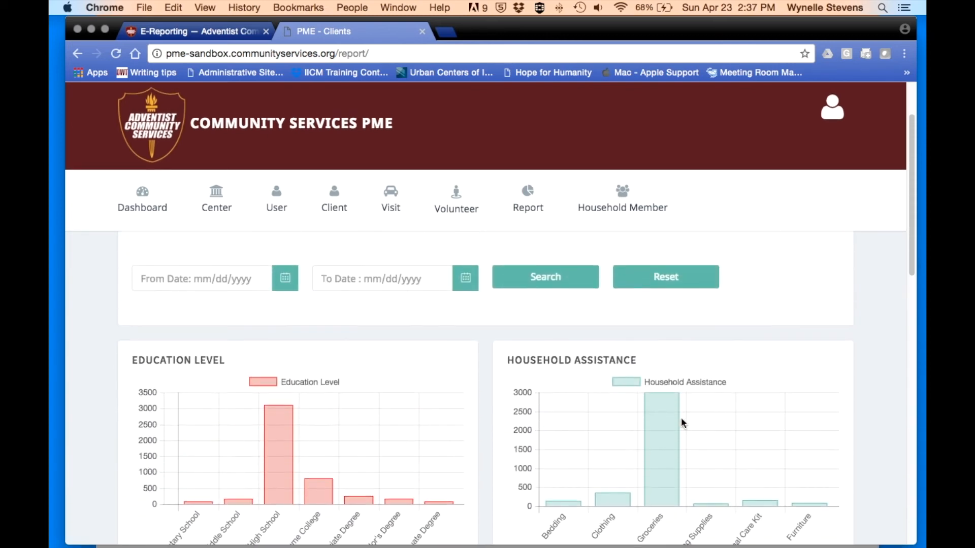
{"action": "scroll", "coordinate": [681, 417], "scroll_direction": "up", "scroll_amount": 2}
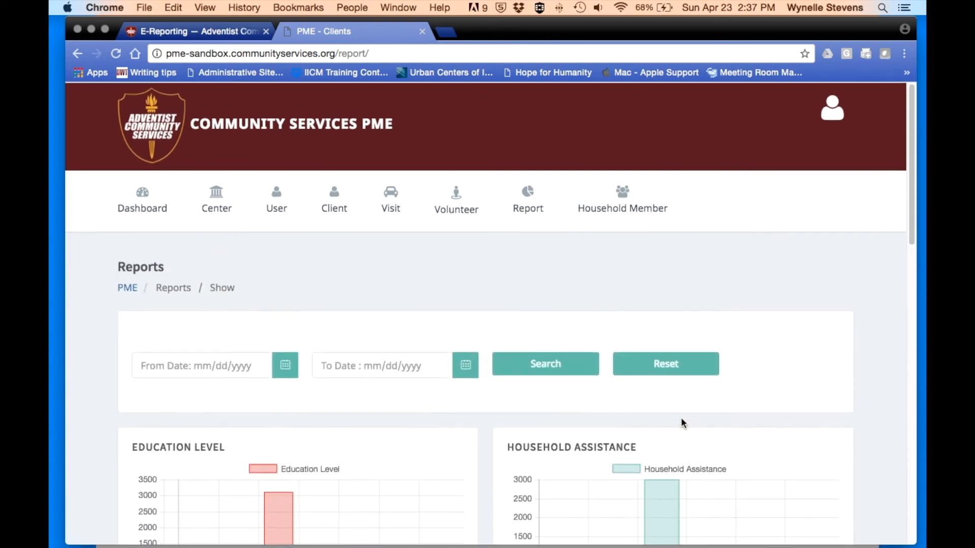
- Open the From Date calendar on the Reports page and scroll through the report charts
{"action": "left_click", "coordinate": [183, 365]}
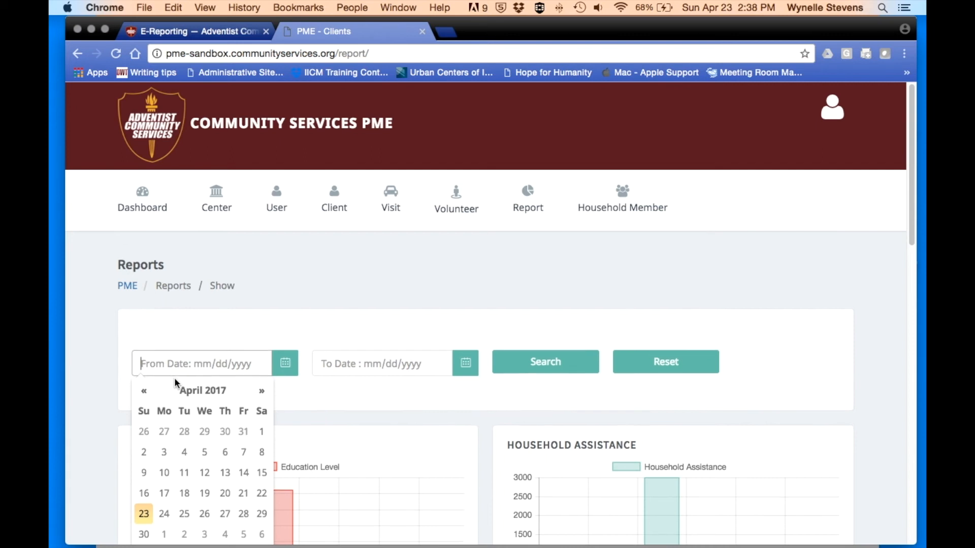
{"action": "scroll", "coordinate": [175, 377], "scroll_direction": "down", "scroll_amount": 2}
{"action": "scroll", "coordinate": [462, 377], "scroll_direction": "down", "scroll_amount": 3}
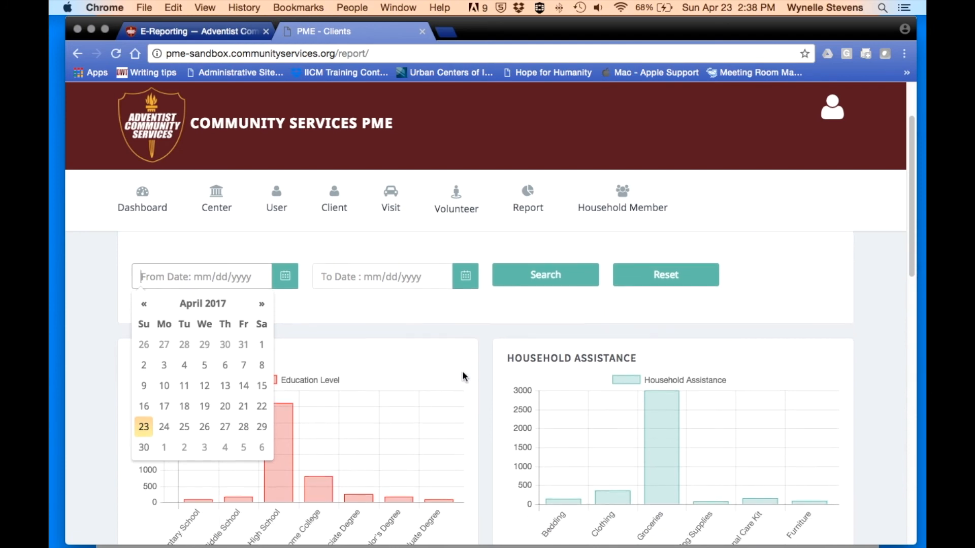
{"action": "mouse_move", "coordinate": [672, 379]}
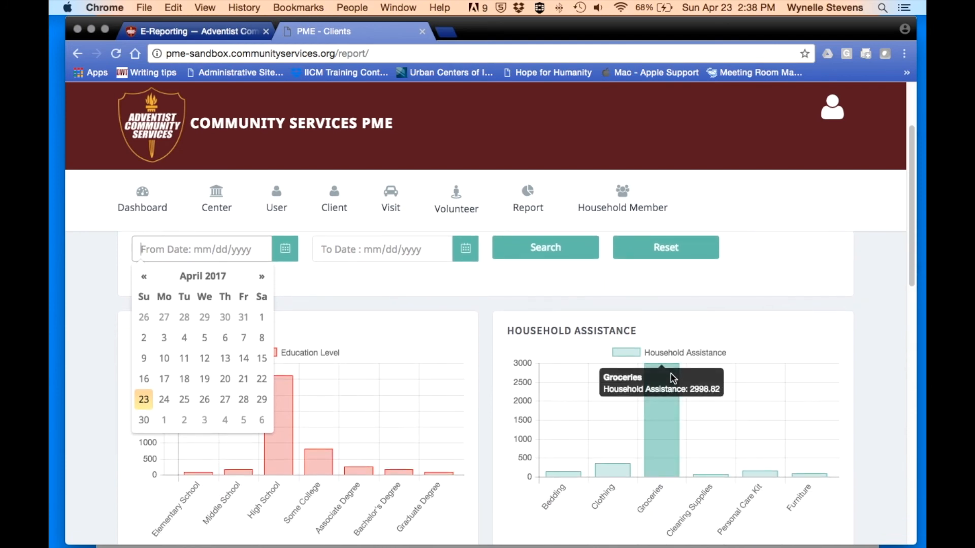
{"action": "scroll", "coordinate": [667, 425], "scroll_direction": "up", "scroll_amount": 5}
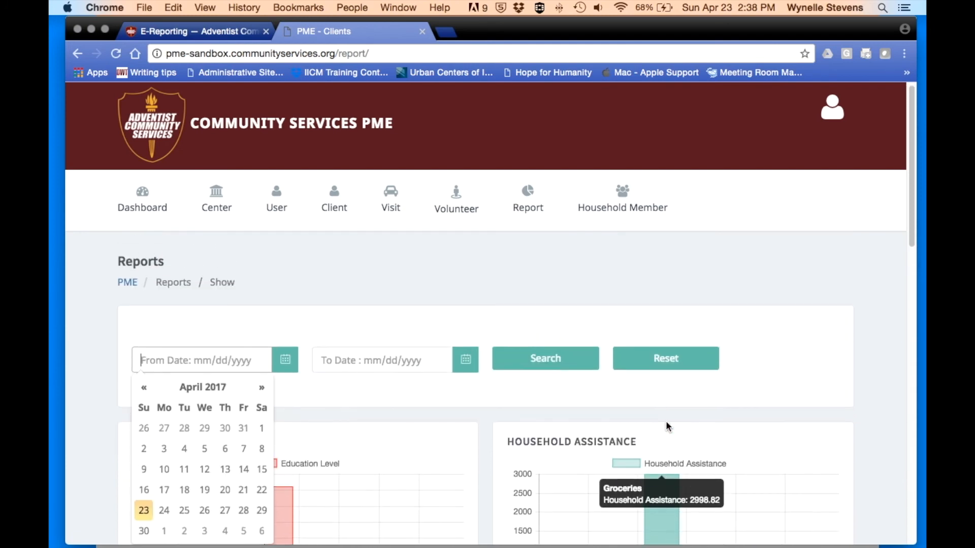
- Show the users list via User > Show and scroll through it
{"action": "mouse_move", "coordinate": [277, 201]}
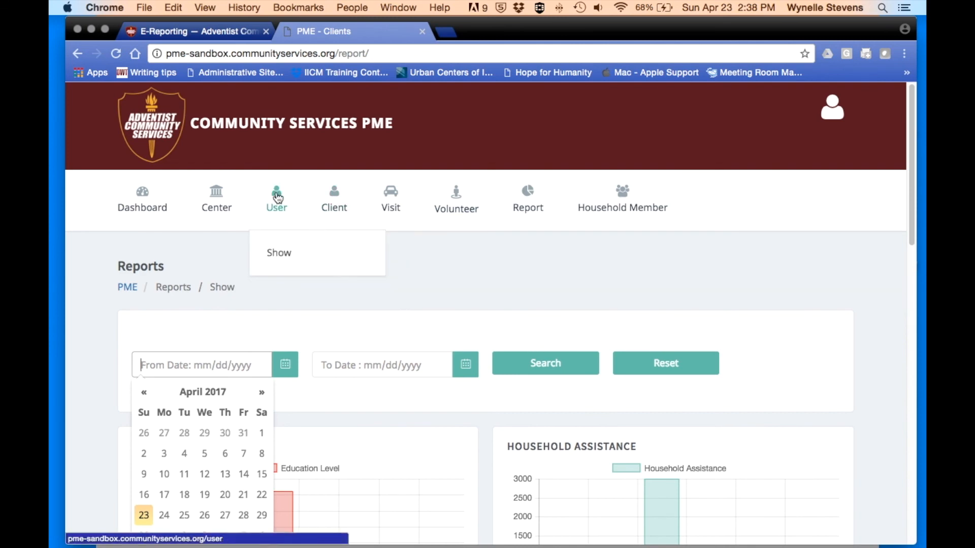
{"action": "left_click", "coordinate": [280, 258]}
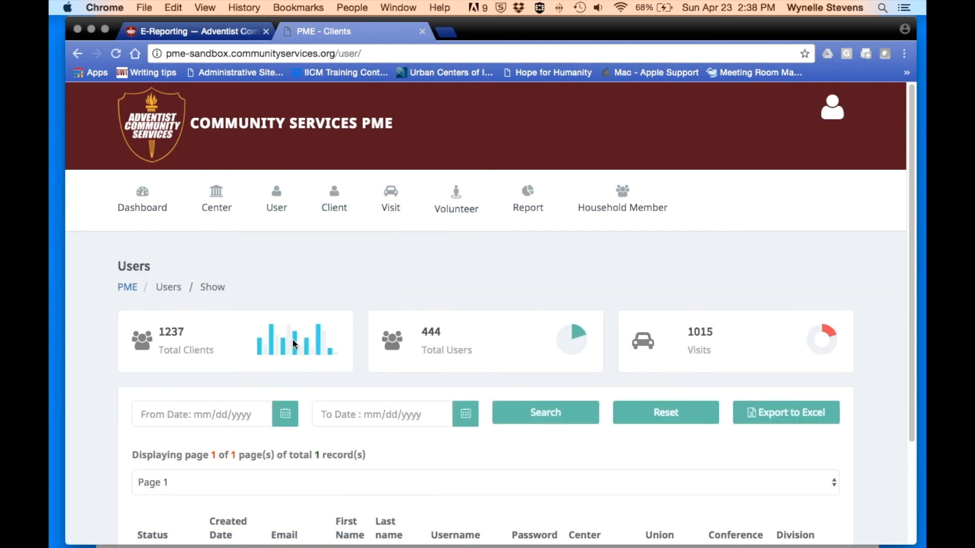
{"action": "scroll", "coordinate": [310, 394], "scroll_direction": "down", "scroll_amount": 5}
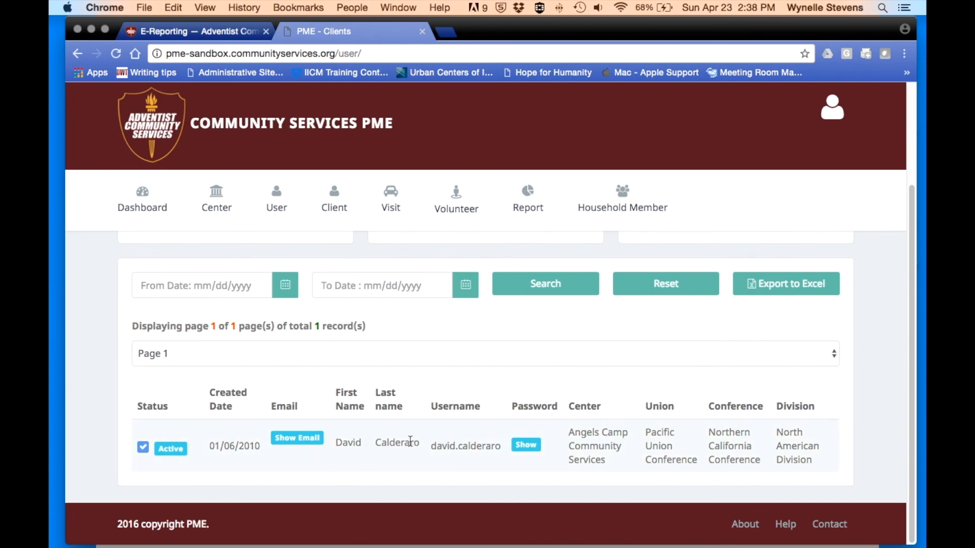
{"action": "scroll", "coordinate": [410, 442], "scroll_direction": "up", "scroll_amount": 3}
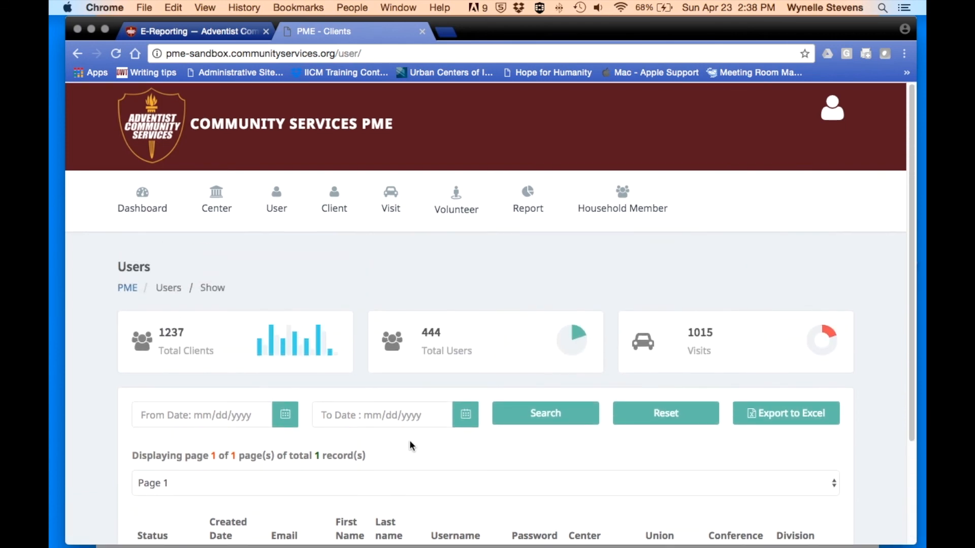
- Show the Centers list (305 centers), scroll the table, and reveal the Logout option
{"action": "left_click", "coordinate": [216, 201]}
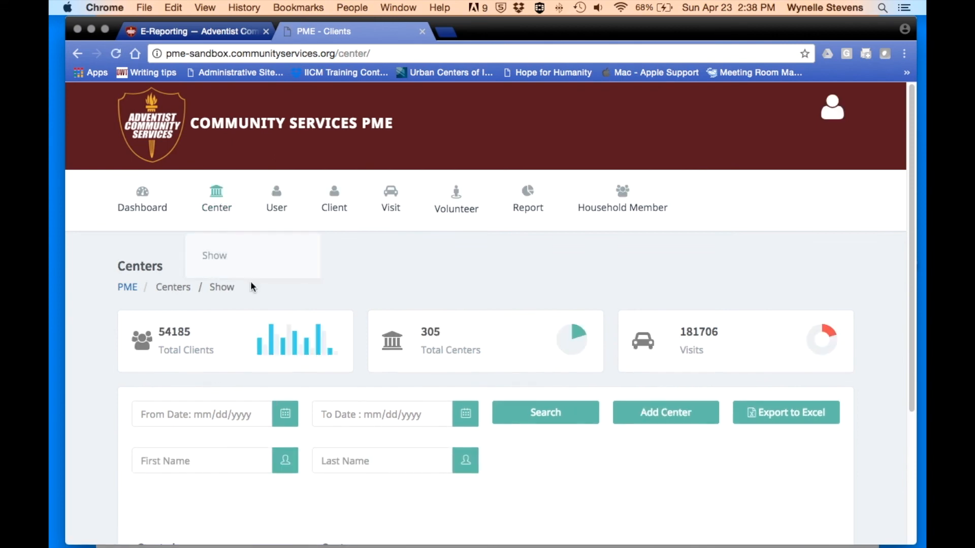
{"action": "scroll", "coordinate": [358, 443], "scroll_direction": "down", "scroll_amount": 3}
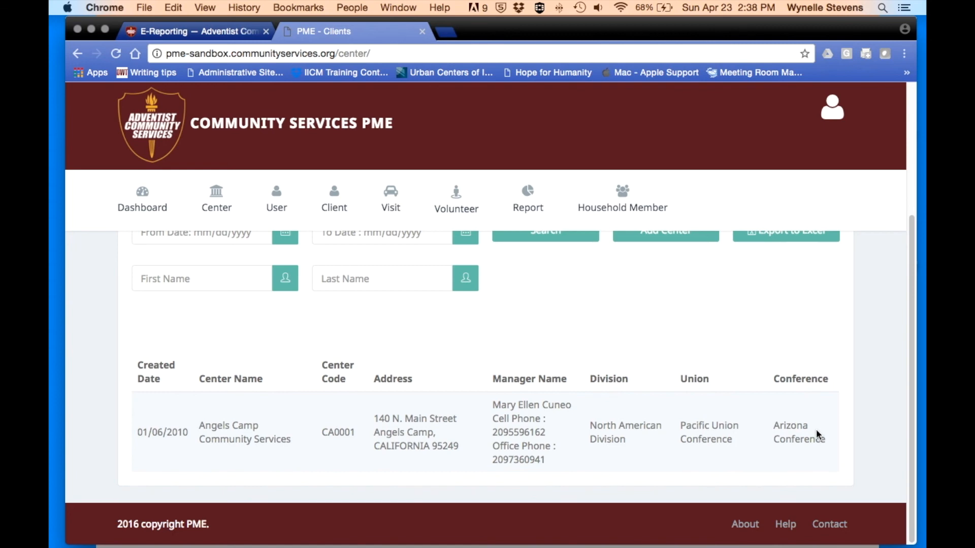
{"action": "scroll", "coordinate": [815, 428], "scroll_direction": "up", "scroll_amount": 5}
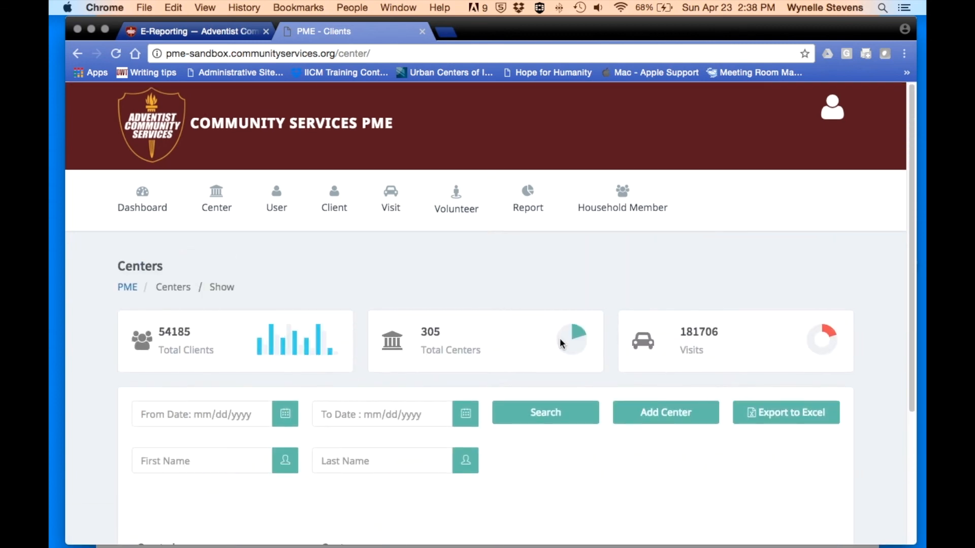
{"action": "left_click", "coordinate": [833, 116]}
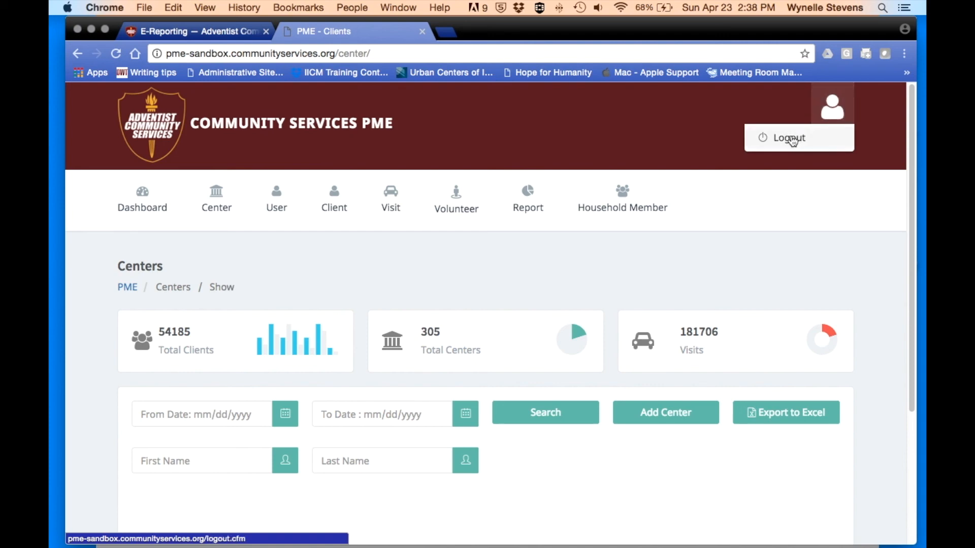